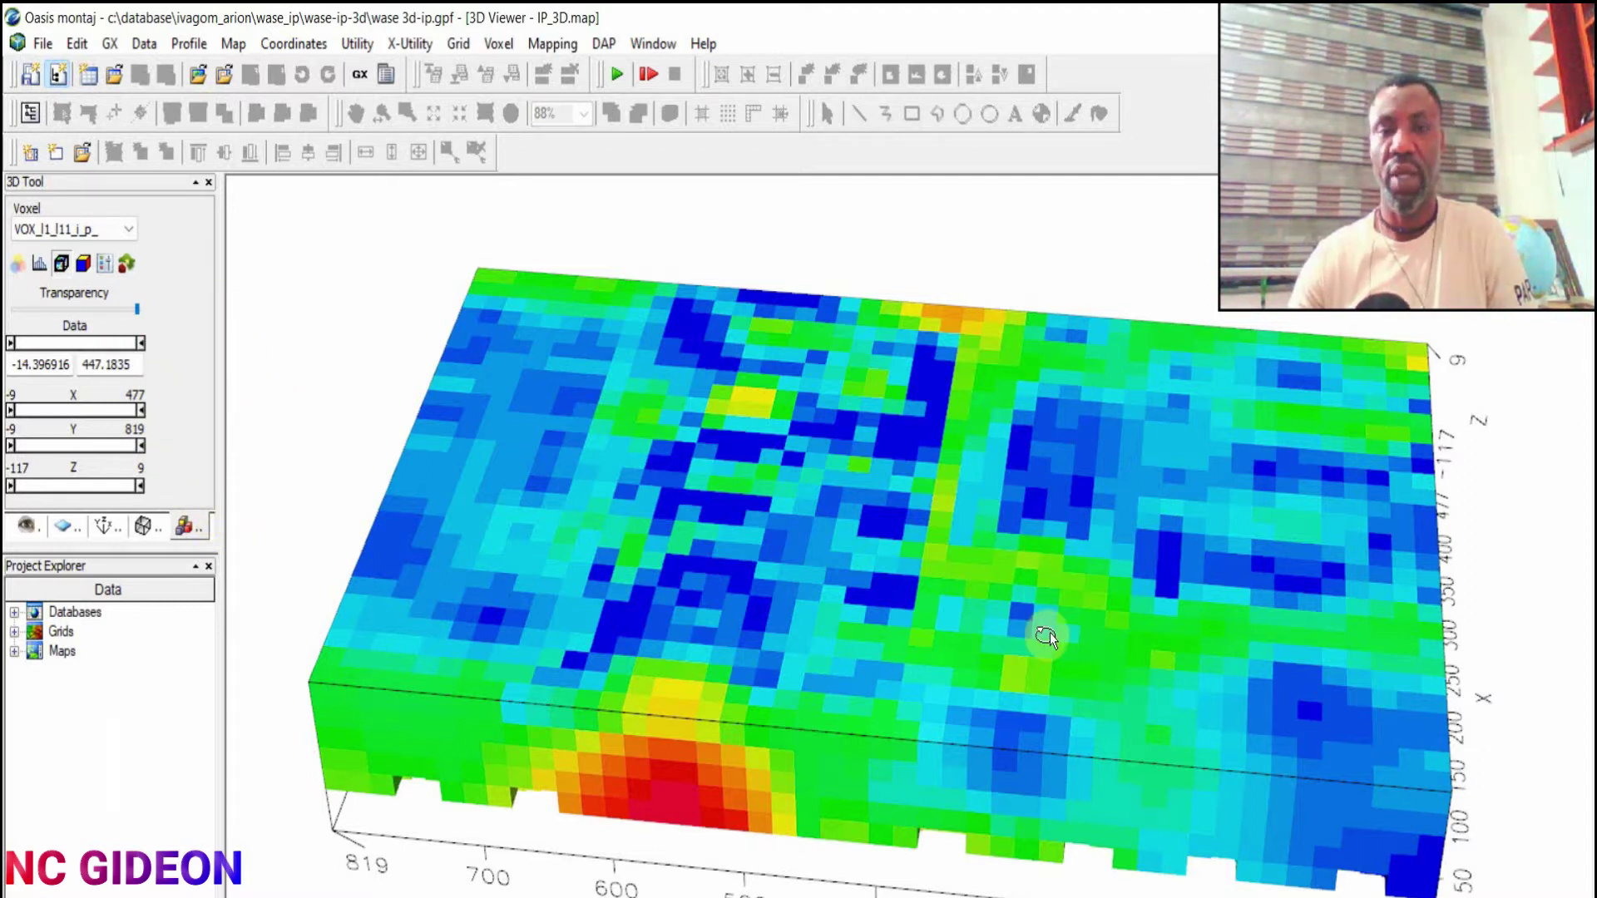
# Orbit the voxel block to inspect its sides and colour-mapped top face.
pyautogui.moveTo(1050, 632); pyautogui.dragTo(956, 645)
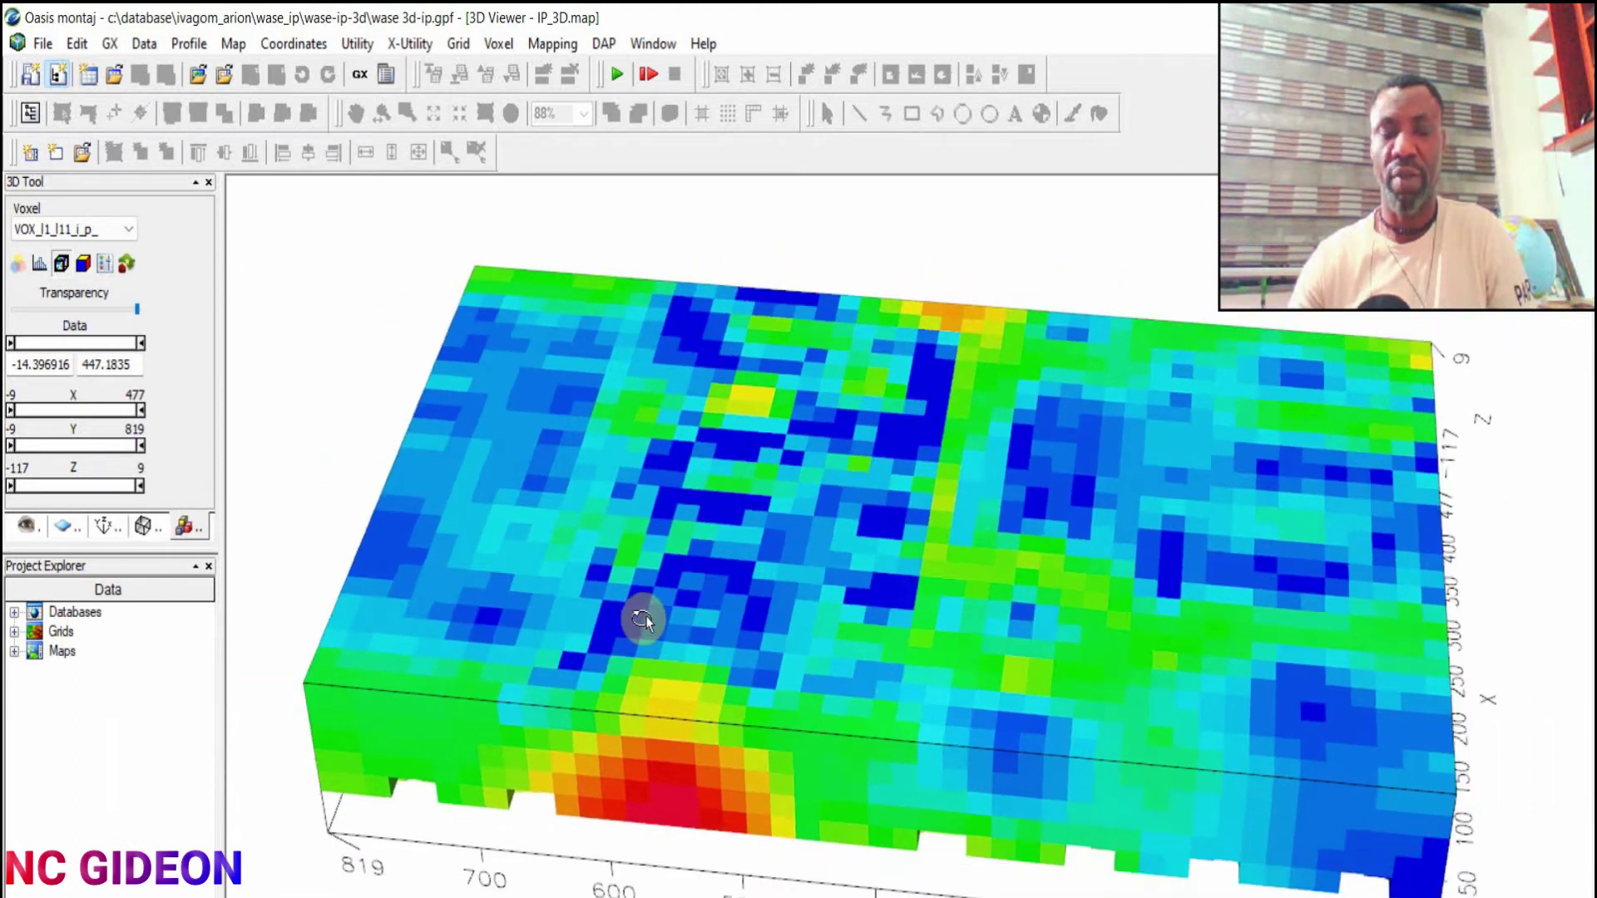
pyautogui.moveTo(1116, 724); pyautogui.dragTo(1354, 866)
pyautogui.moveTo(1187, 763); pyautogui.dragTo(976, 685)
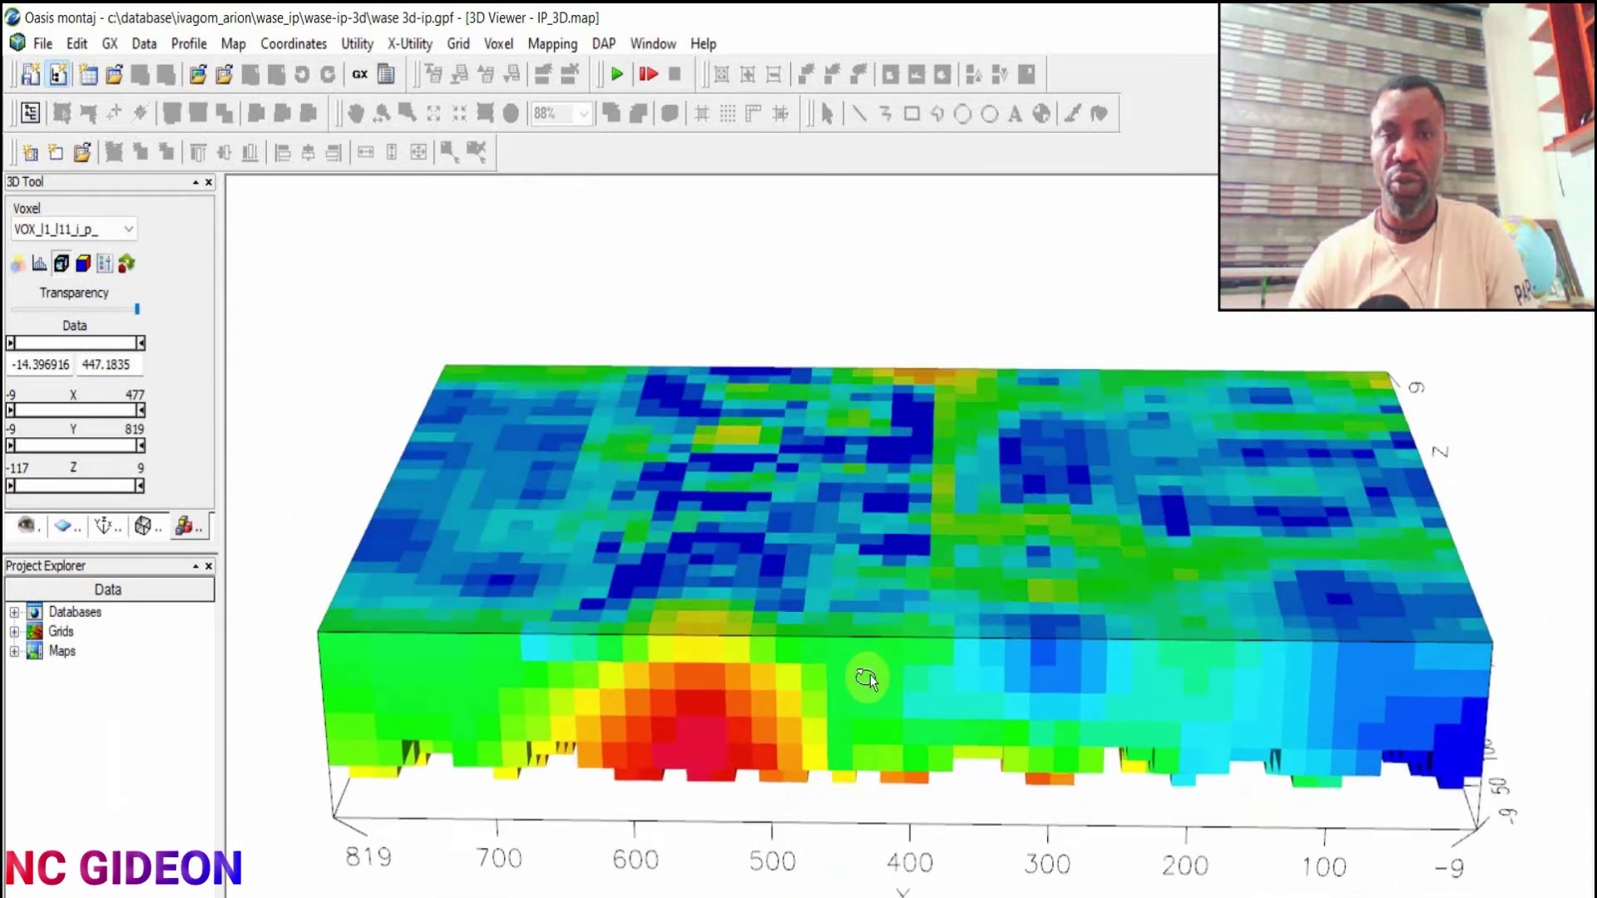
pyautogui.moveTo(866, 679); pyautogui.dragTo(972, 790)
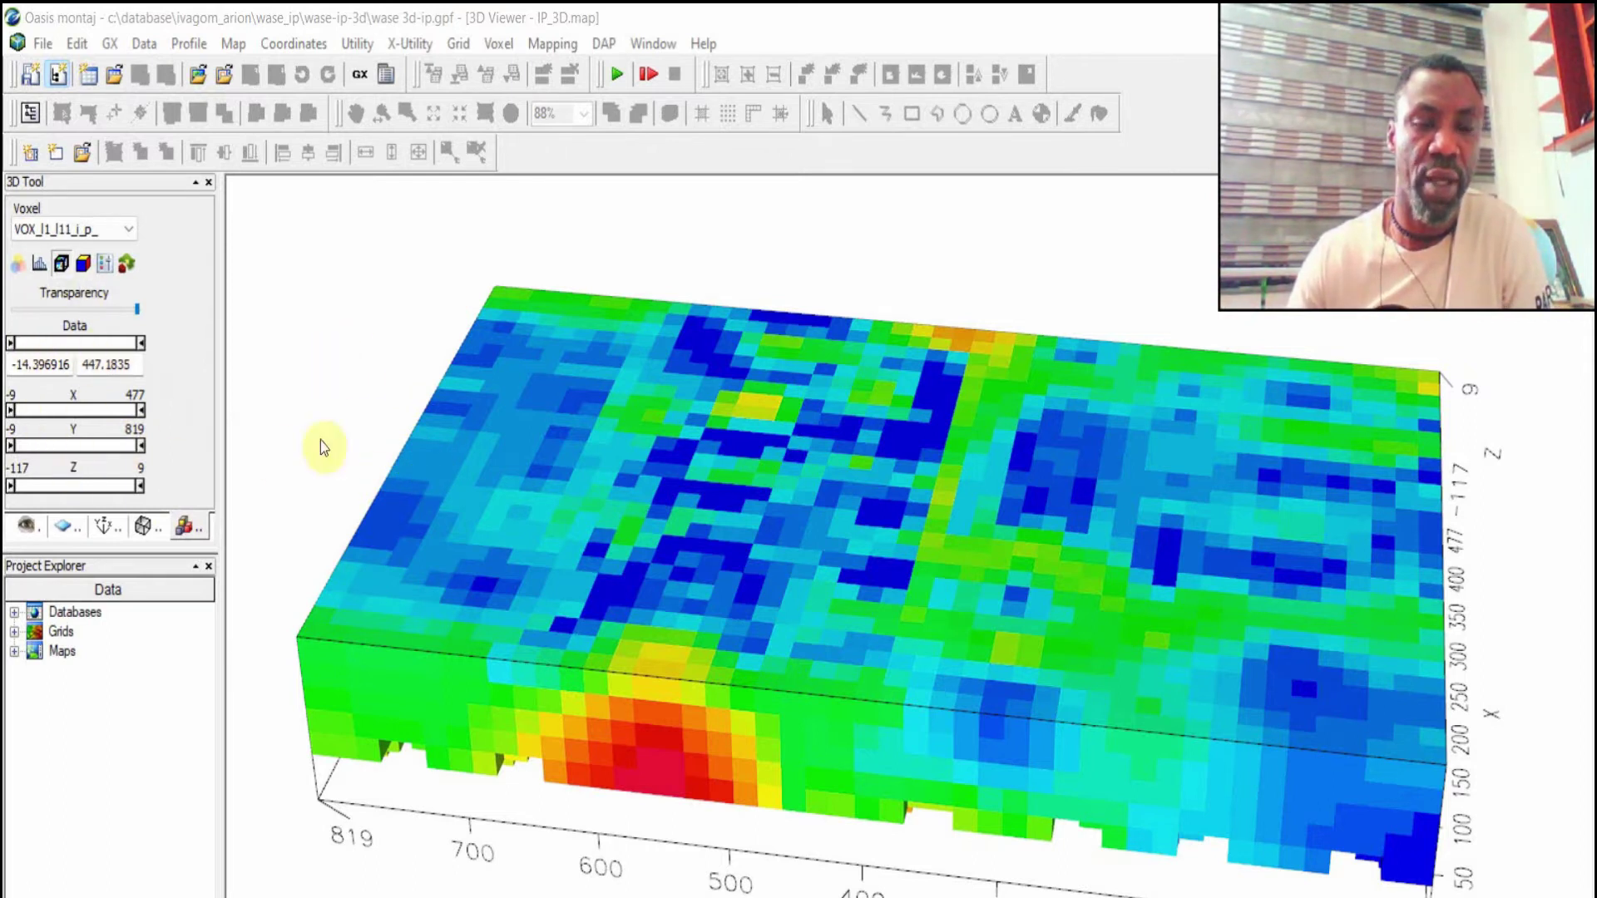
pyautogui.moveTo(1148, 759); pyautogui.dragTo(1115, 727)
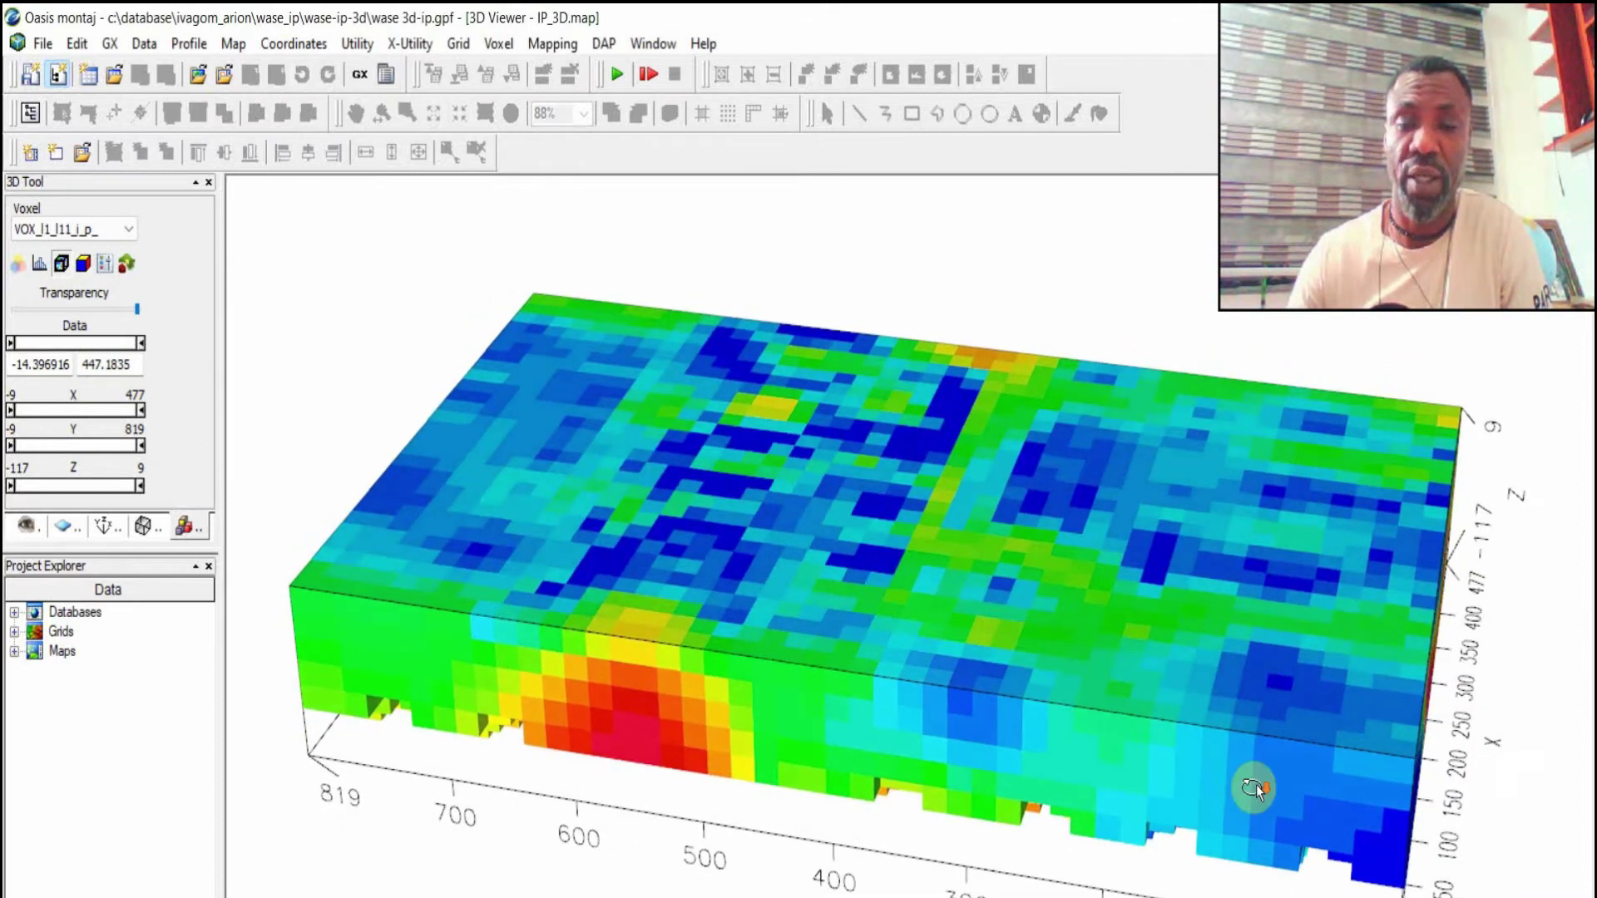
pyautogui.moveTo(1255, 789); pyautogui.dragTo(1006, 634)
pyautogui.scroll(-4, 1034, 624)
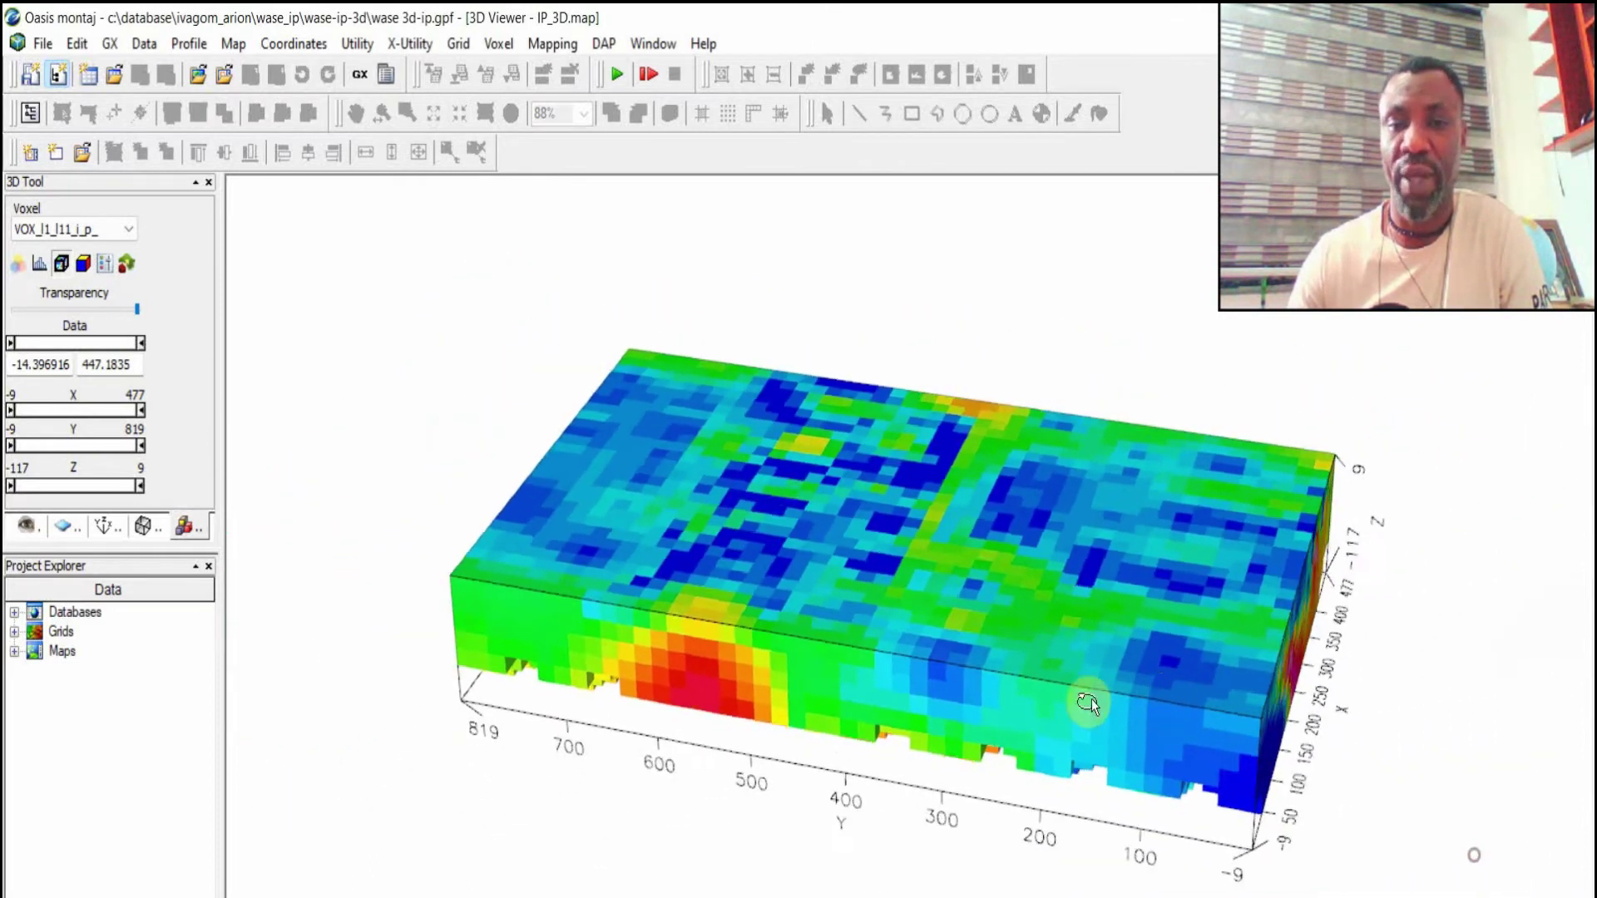
pyautogui.moveTo(1088, 704); pyautogui.dragTo(984, 638)
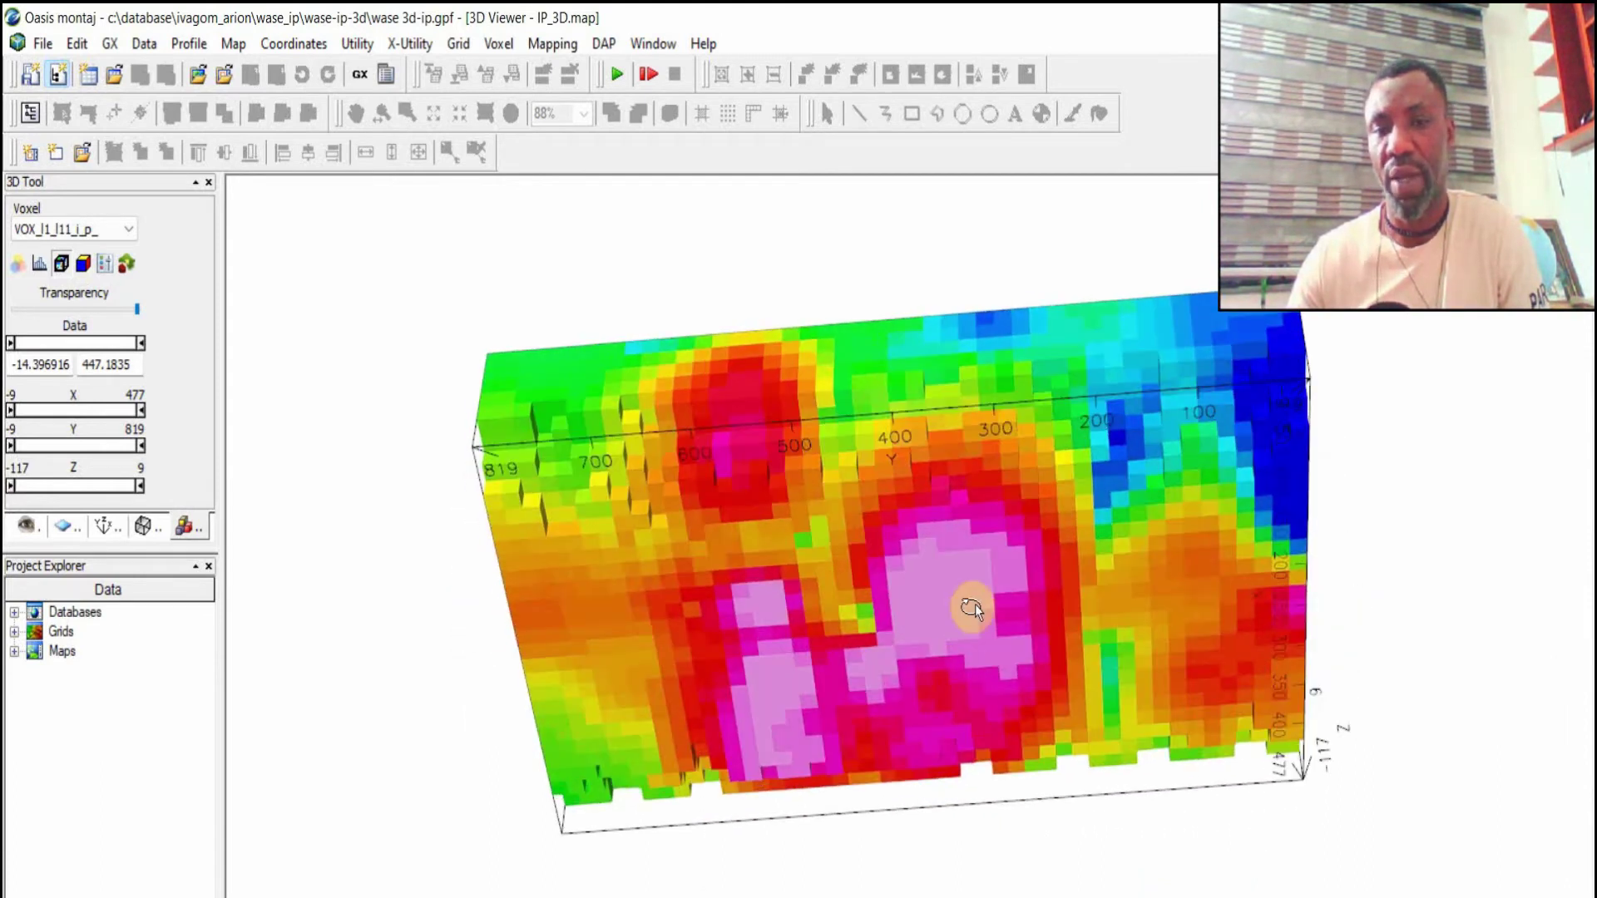
pyautogui.moveTo(984, 571); pyautogui.dragTo(1021, 826)
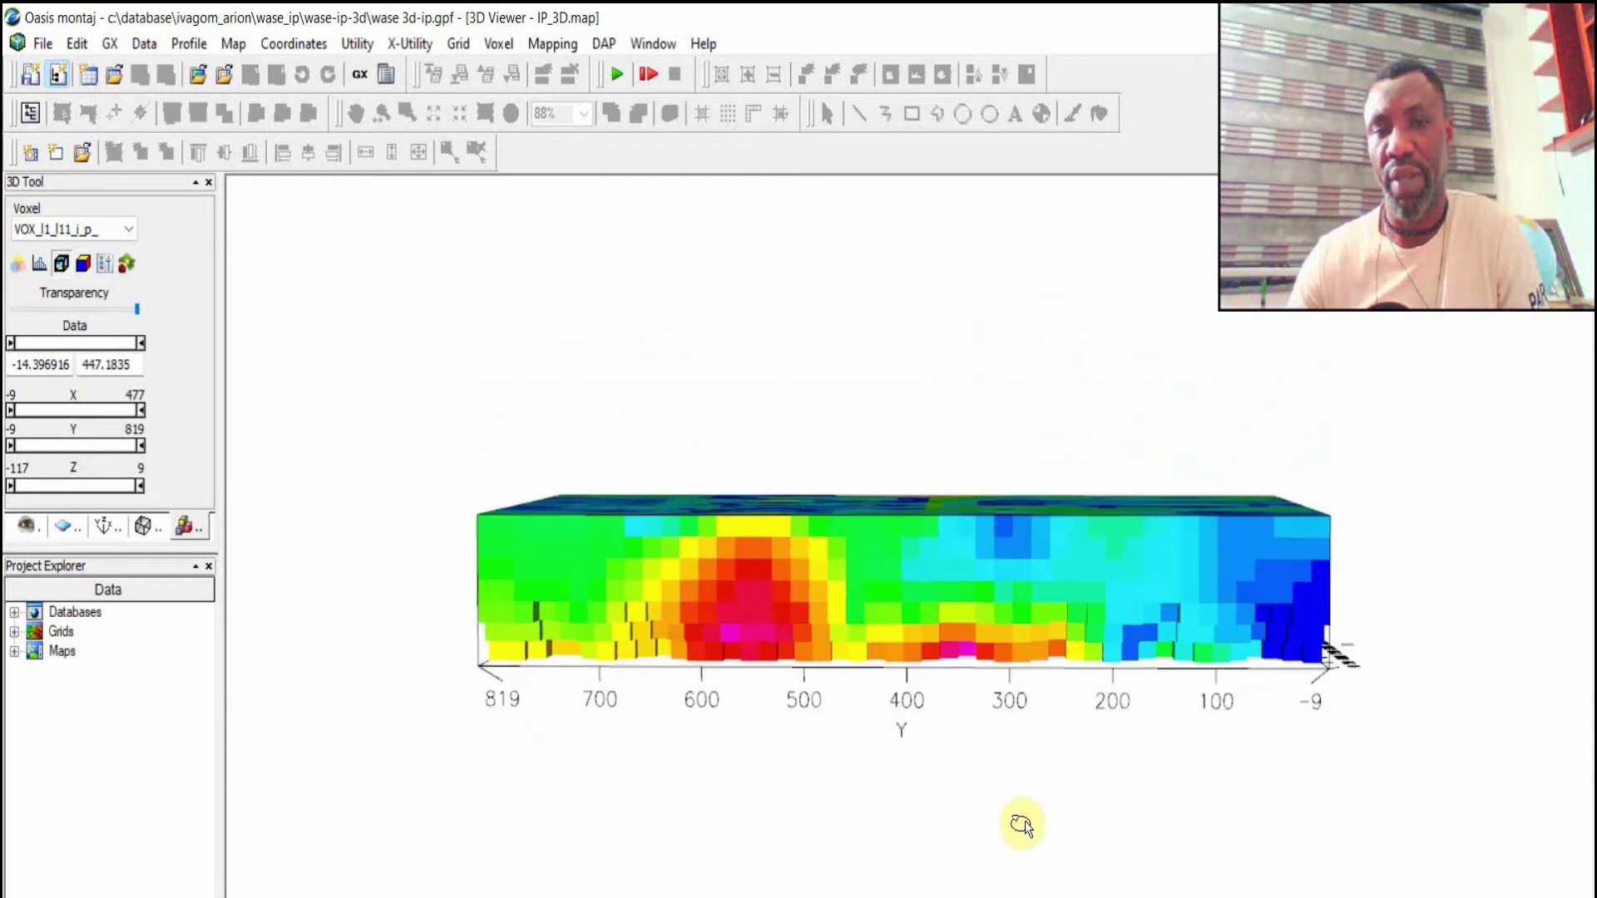
pyautogui.moveTo(1194, 806); pyautogui.dragTo(977, 659)
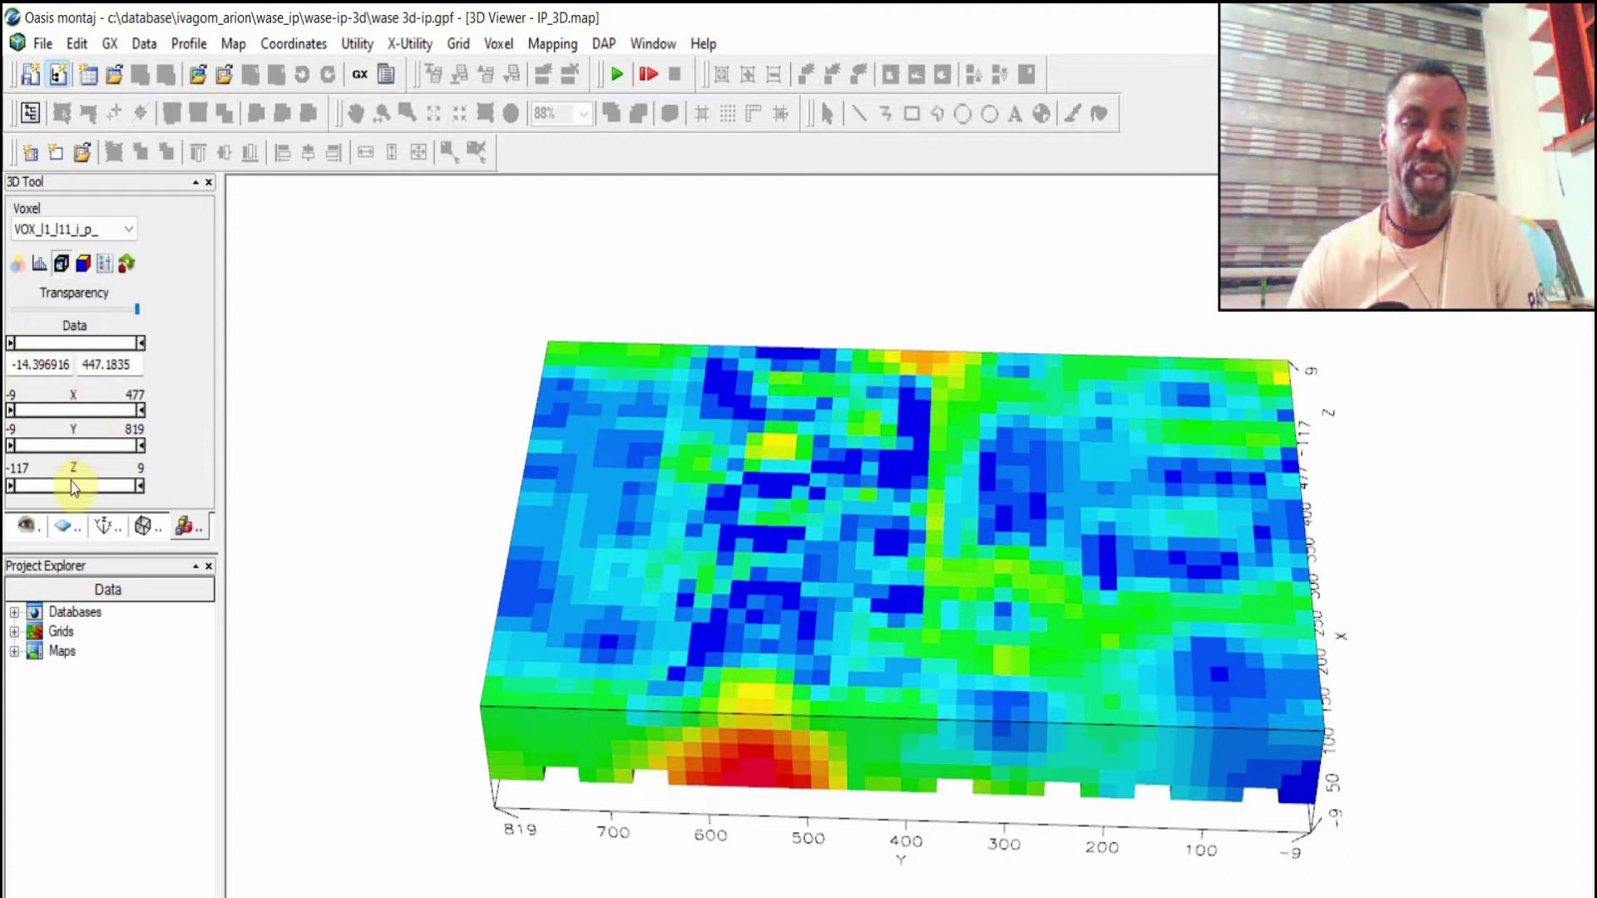
# Browse the render, box/axis, plane and camera settings before returning to the voxel settings.
pyautogui.click(155, 527)
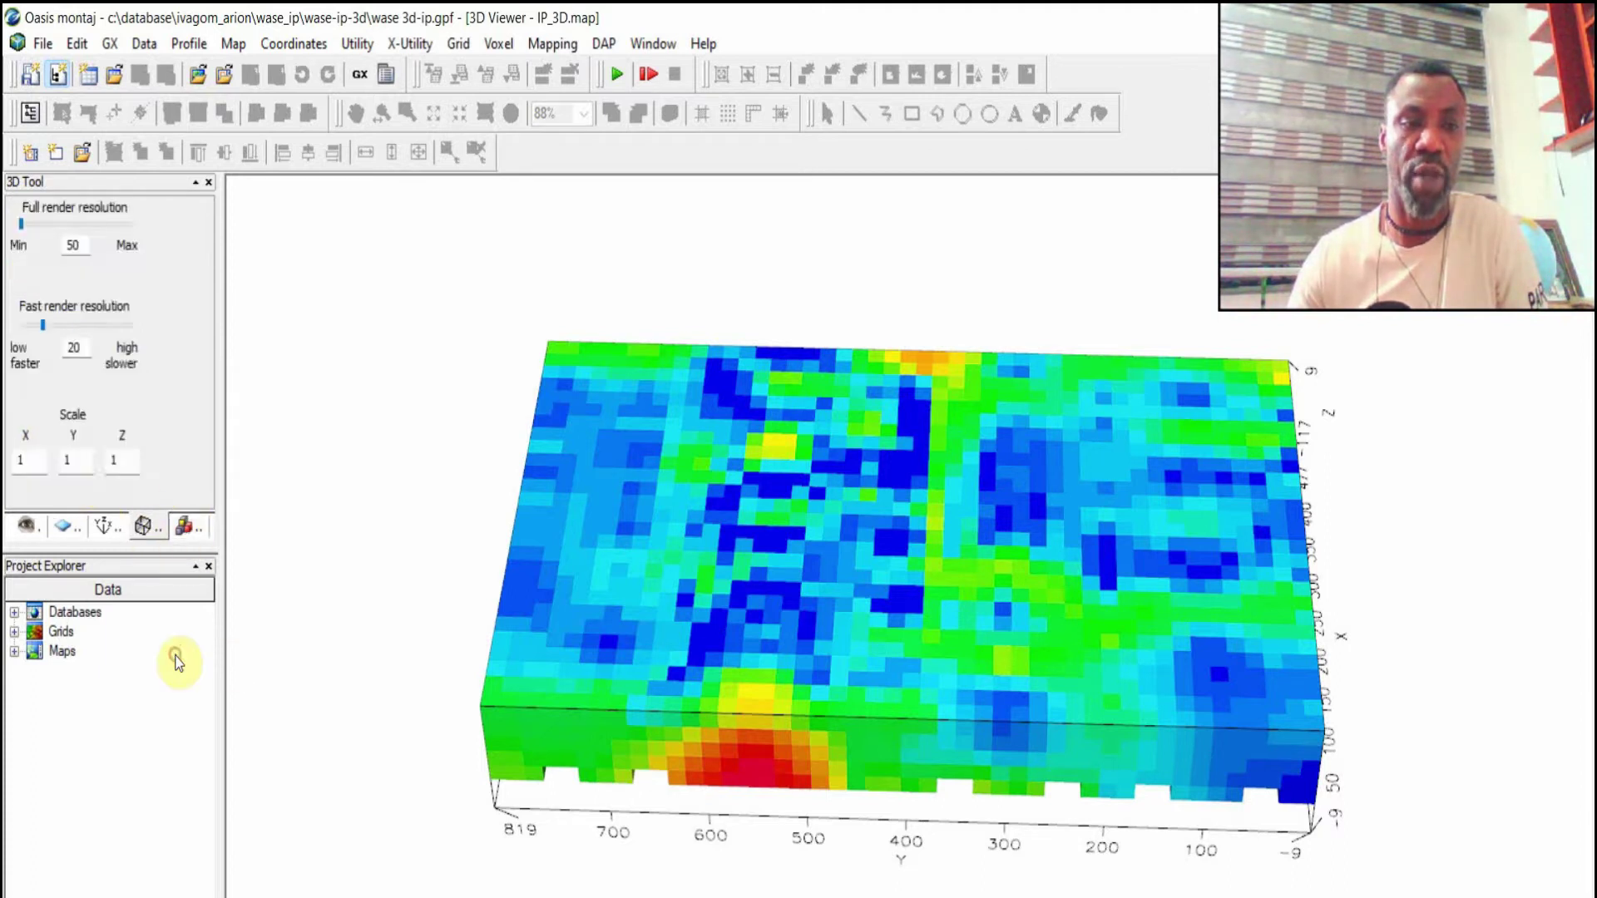
pyautogui.click(73, 536)
pyautogui.click(73, 535)
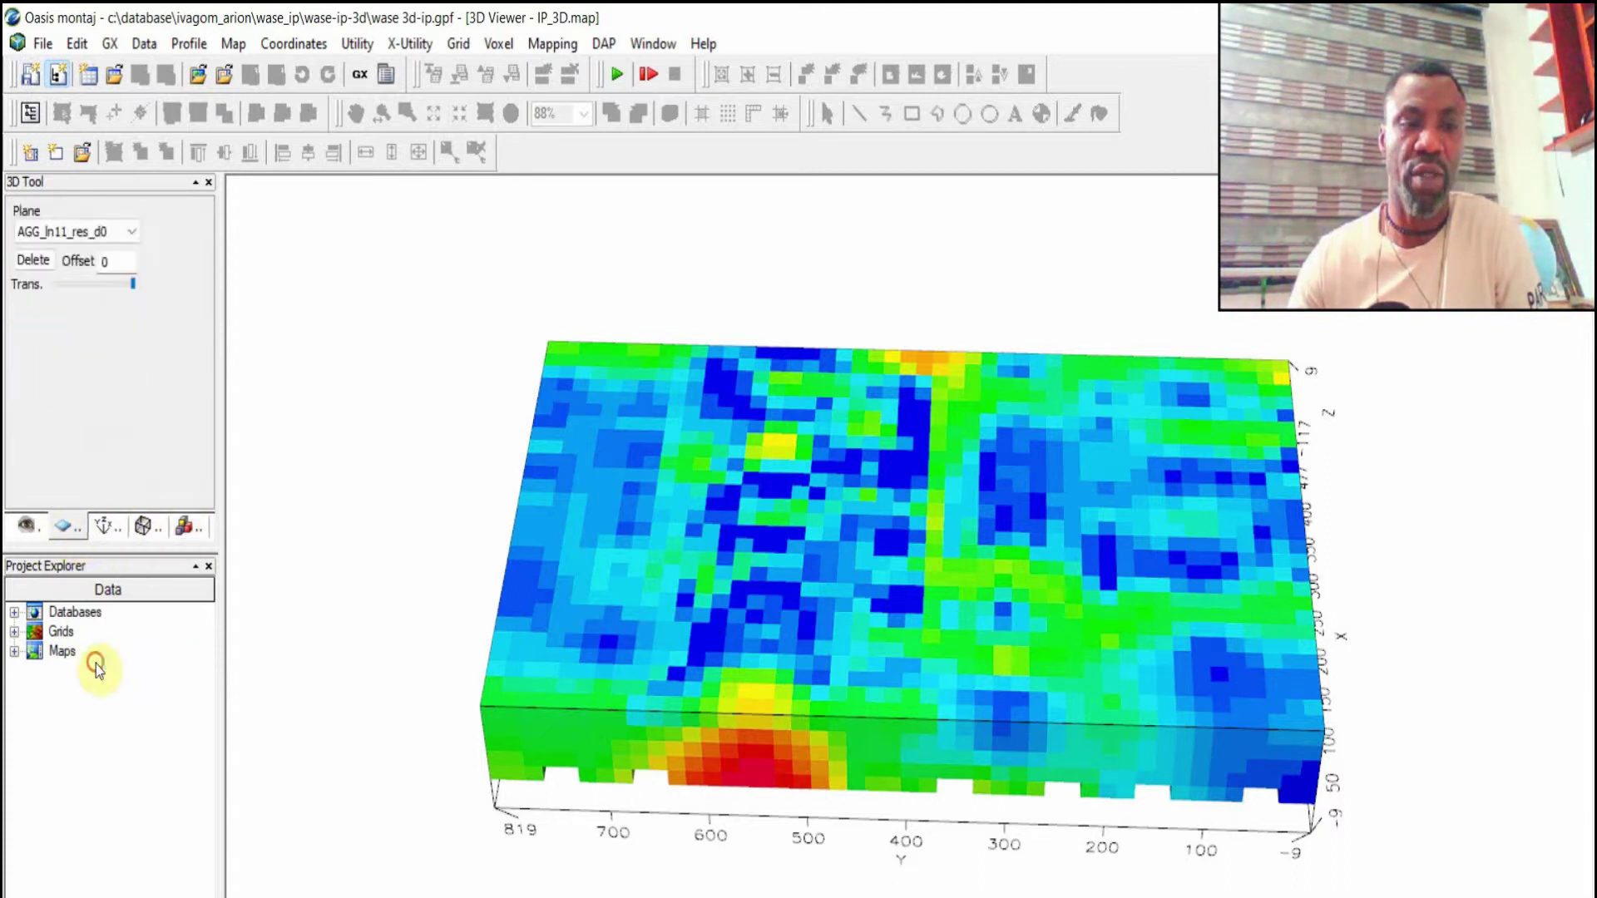
pyautogui.click(26, 526)
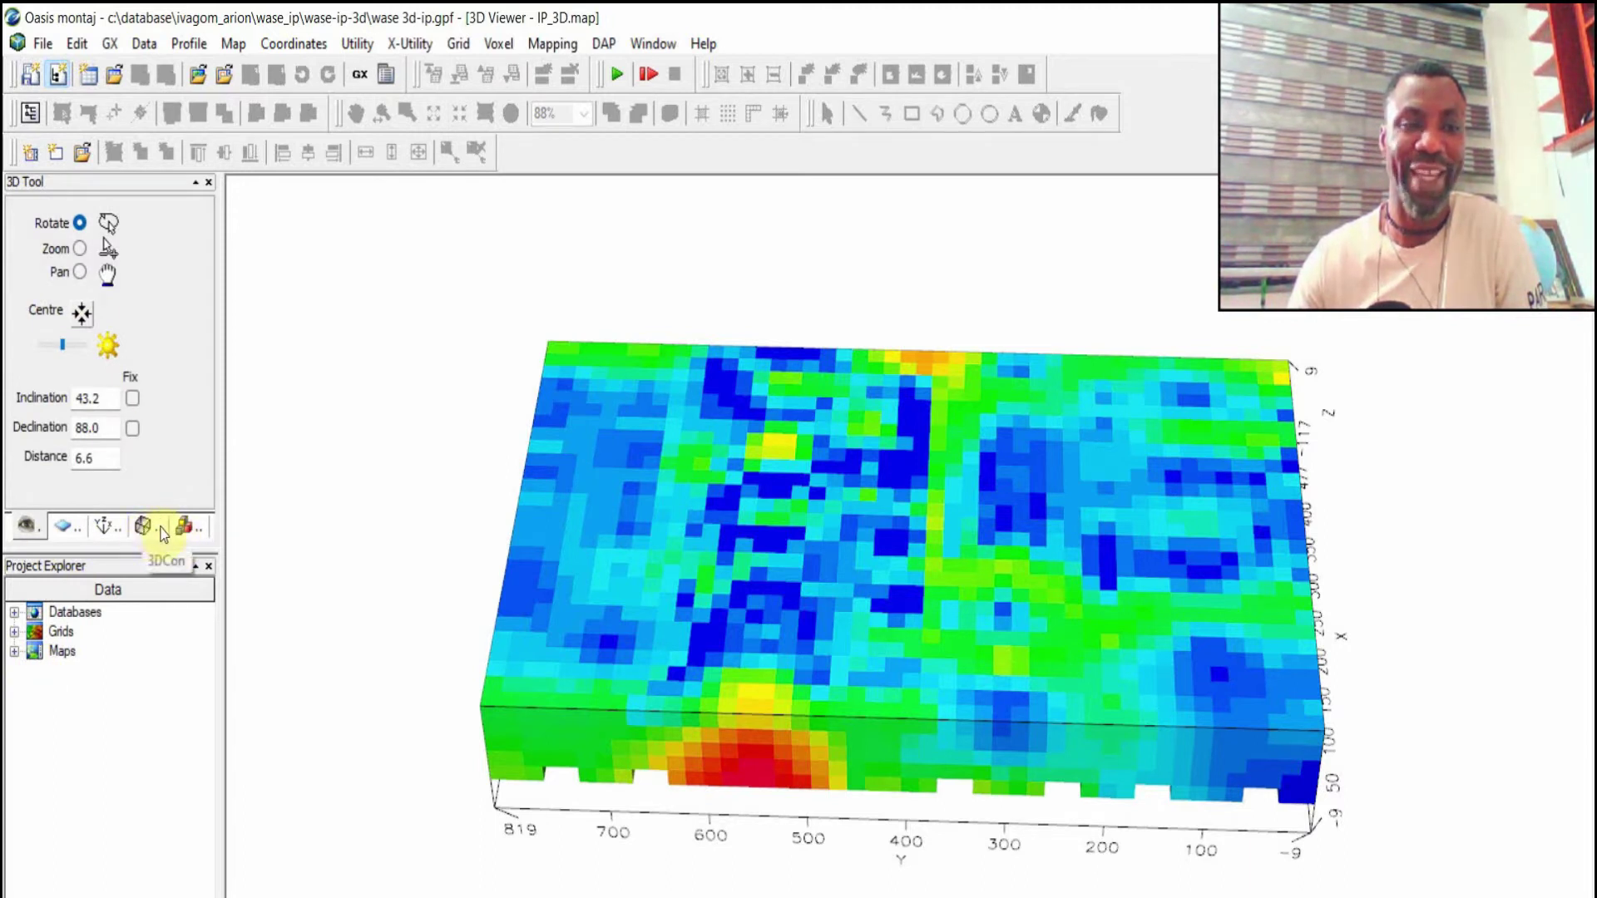
pyautogui.click(184, 526)
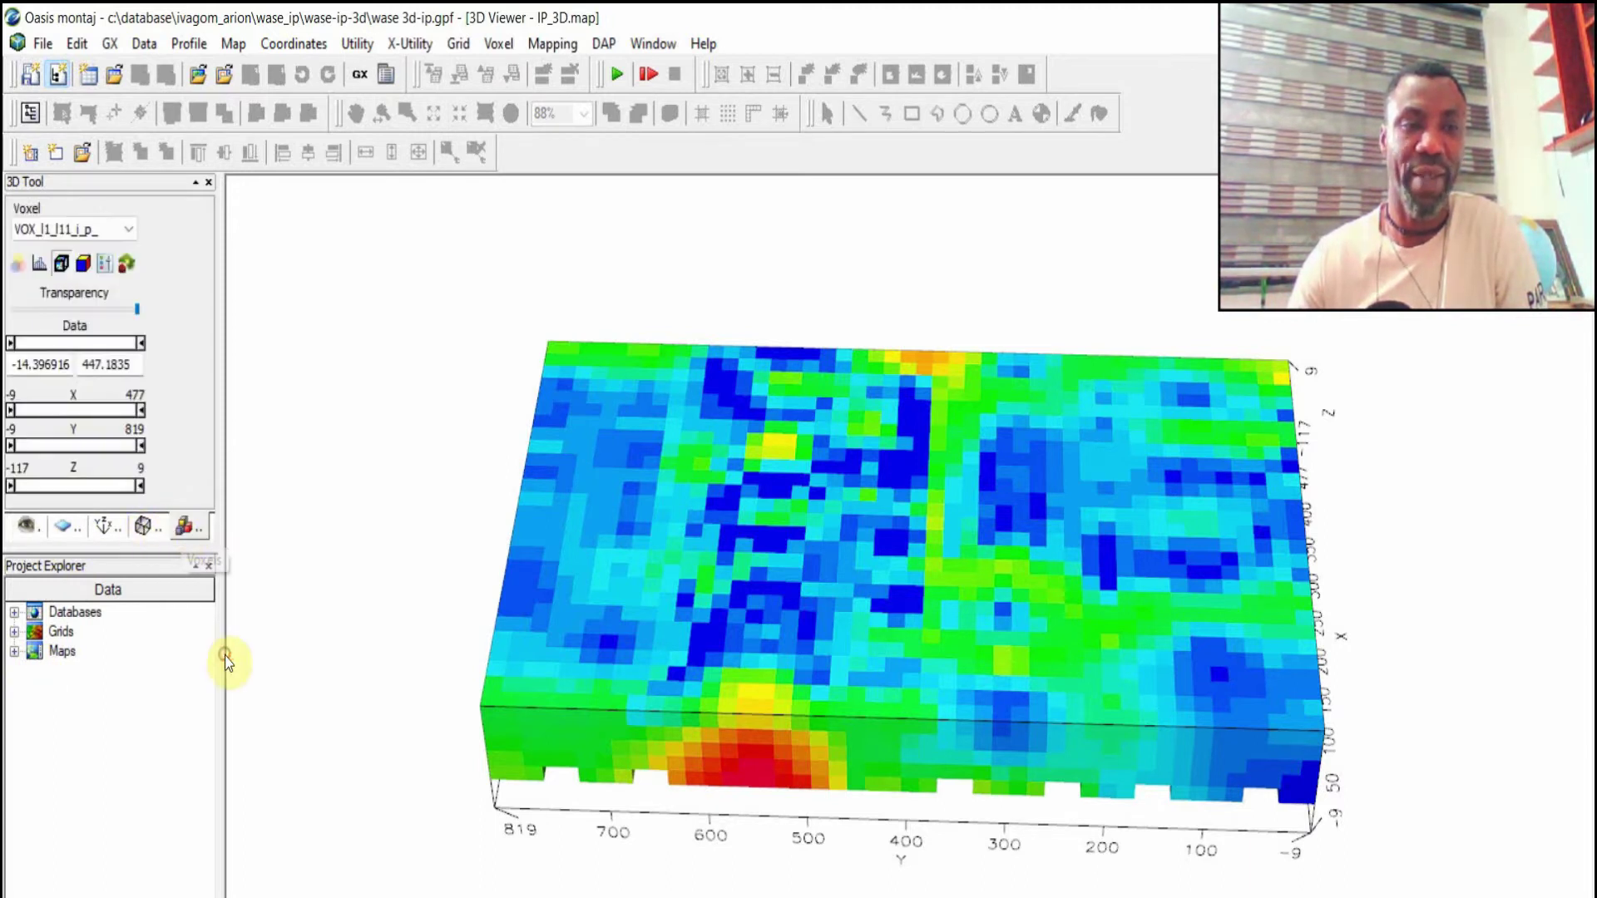
# Raise the voxel Data minimum to 100 so only red and pink chargeability bodies remain.
pyautogui.click(10, 343)
pyautogui.moveTo(14, 350); pyautogui.dragTo(22, 355)
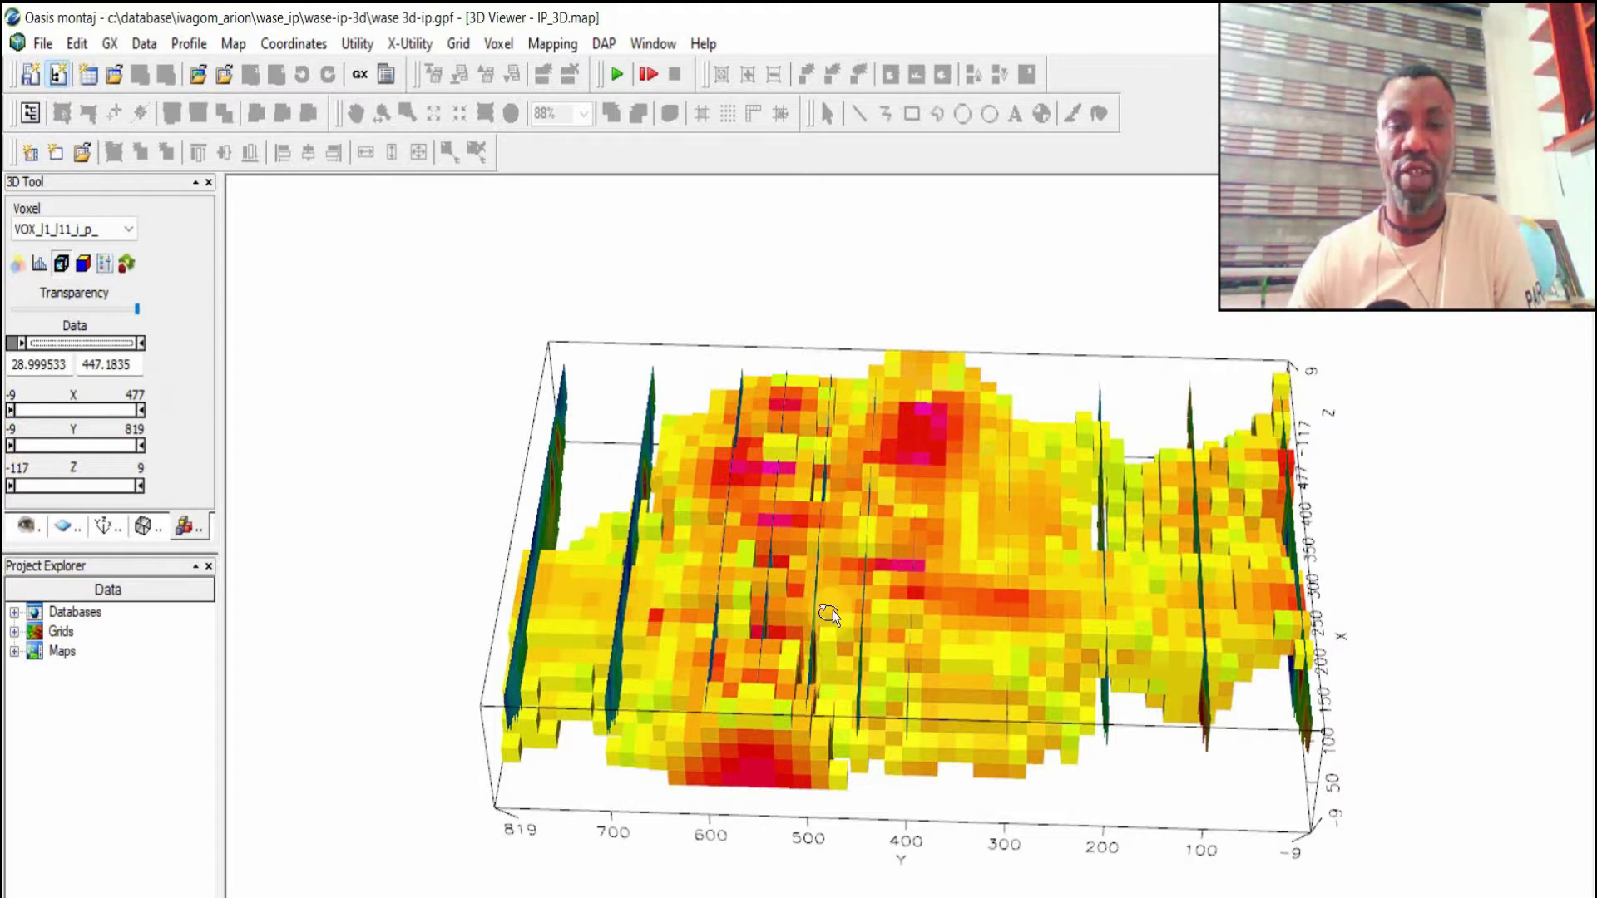
pyautogui.click(52, 366)
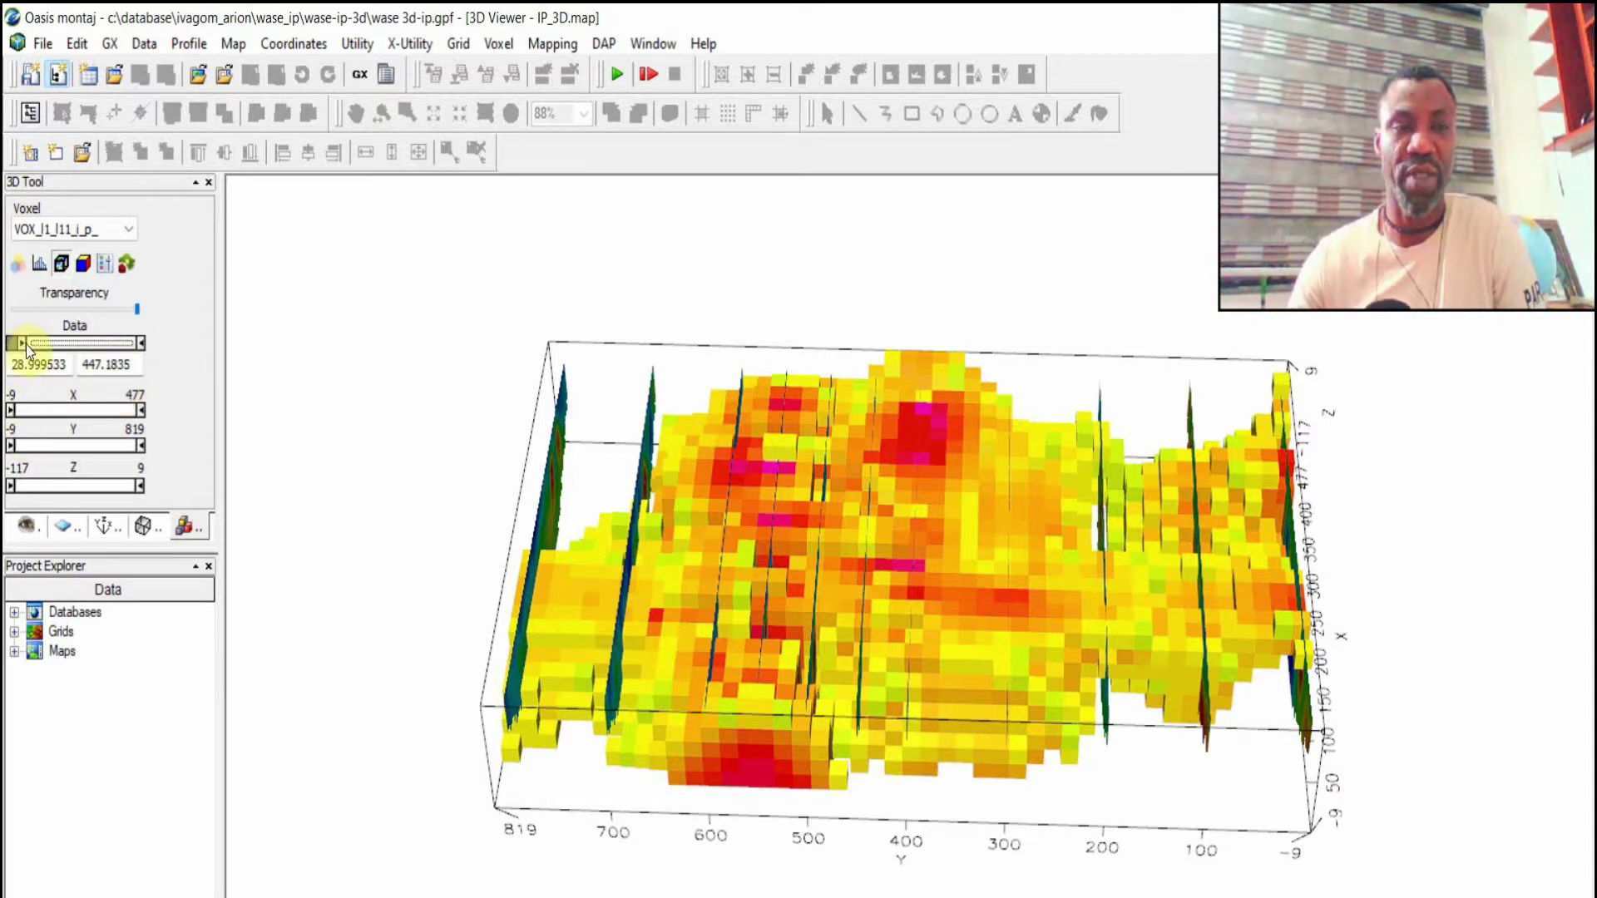
pyautogui.moveTo(23, 343); pyautogui.dragTo(30, 343)
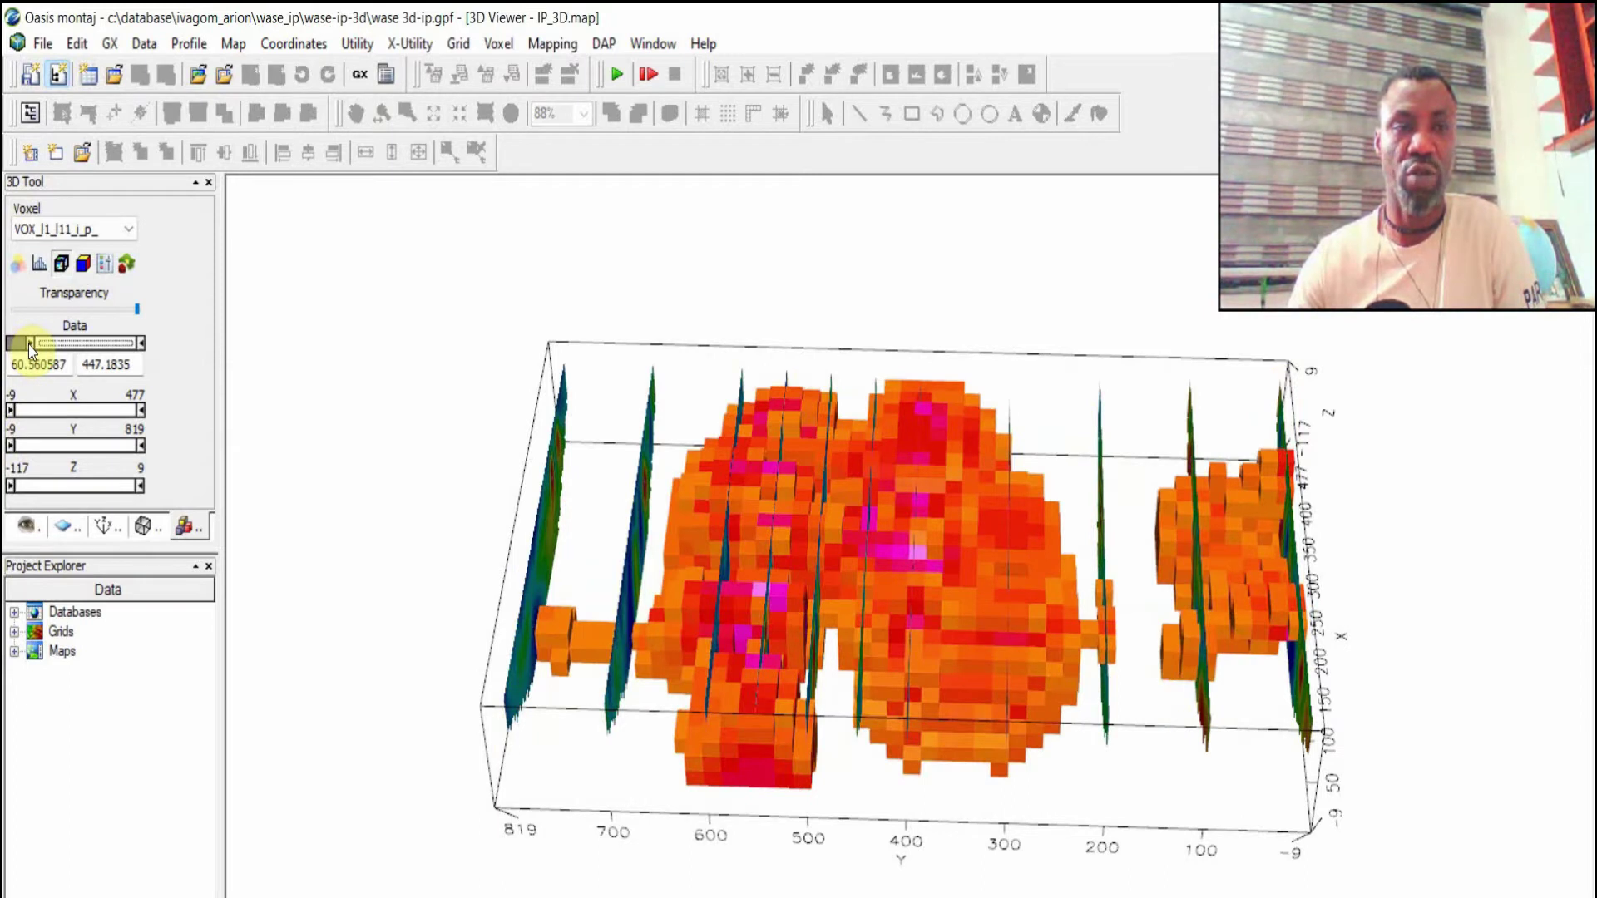
pyautogui.moveTo(28, 348); pyautogui.dragTo(31, 348)
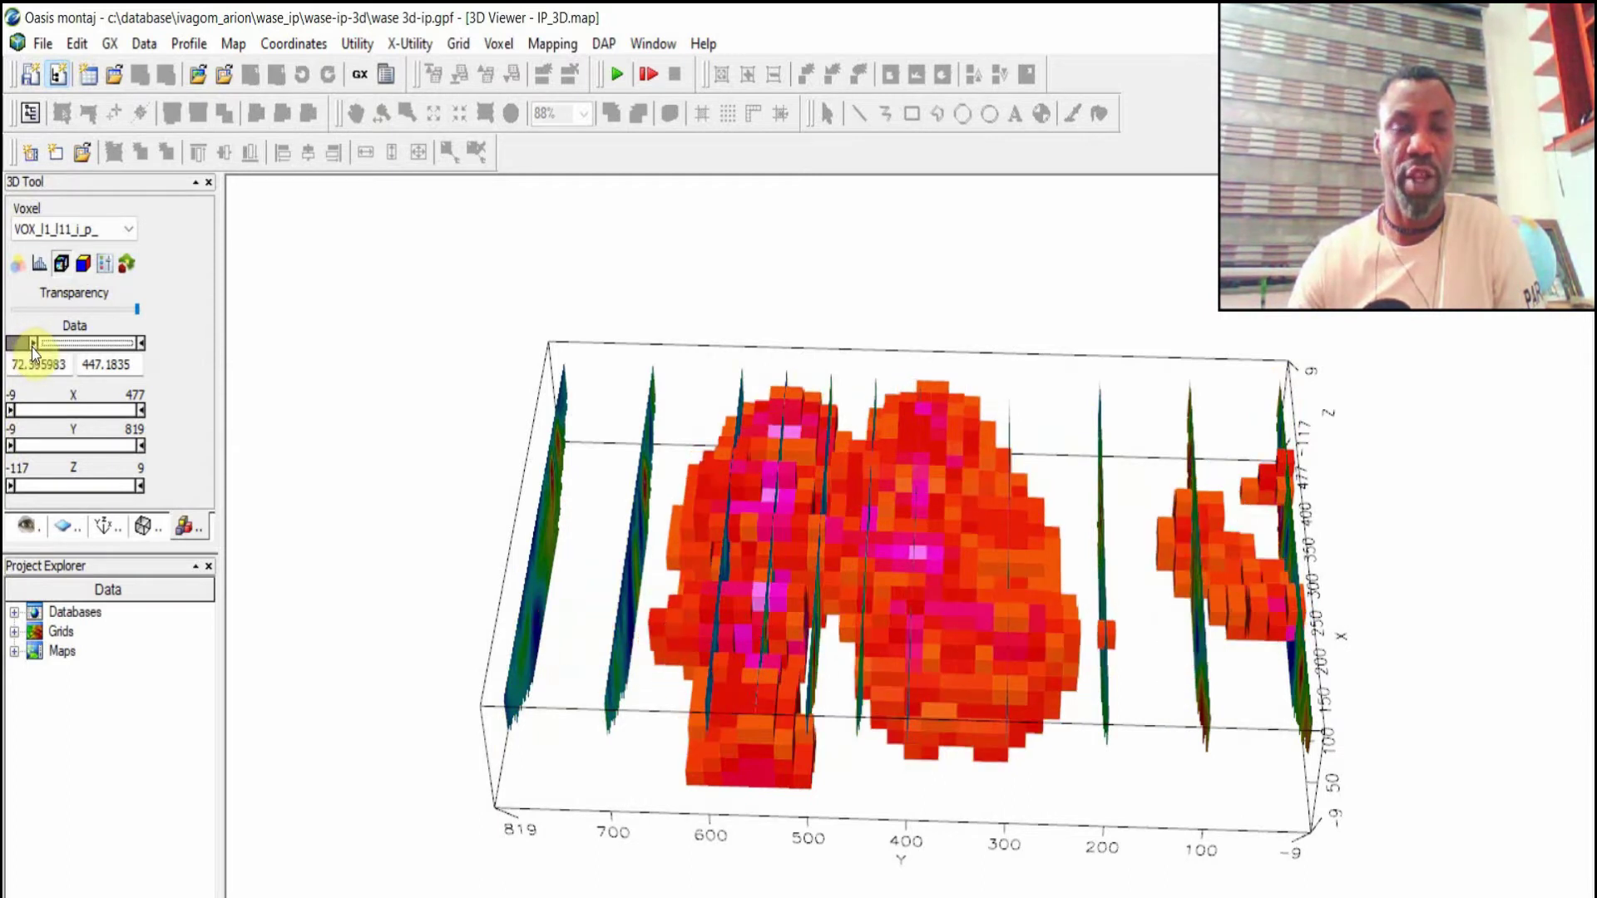
pyautogui.moveTo(31, 348); pyautogui.dragTo(5, 349)
pyautogui.write('100')
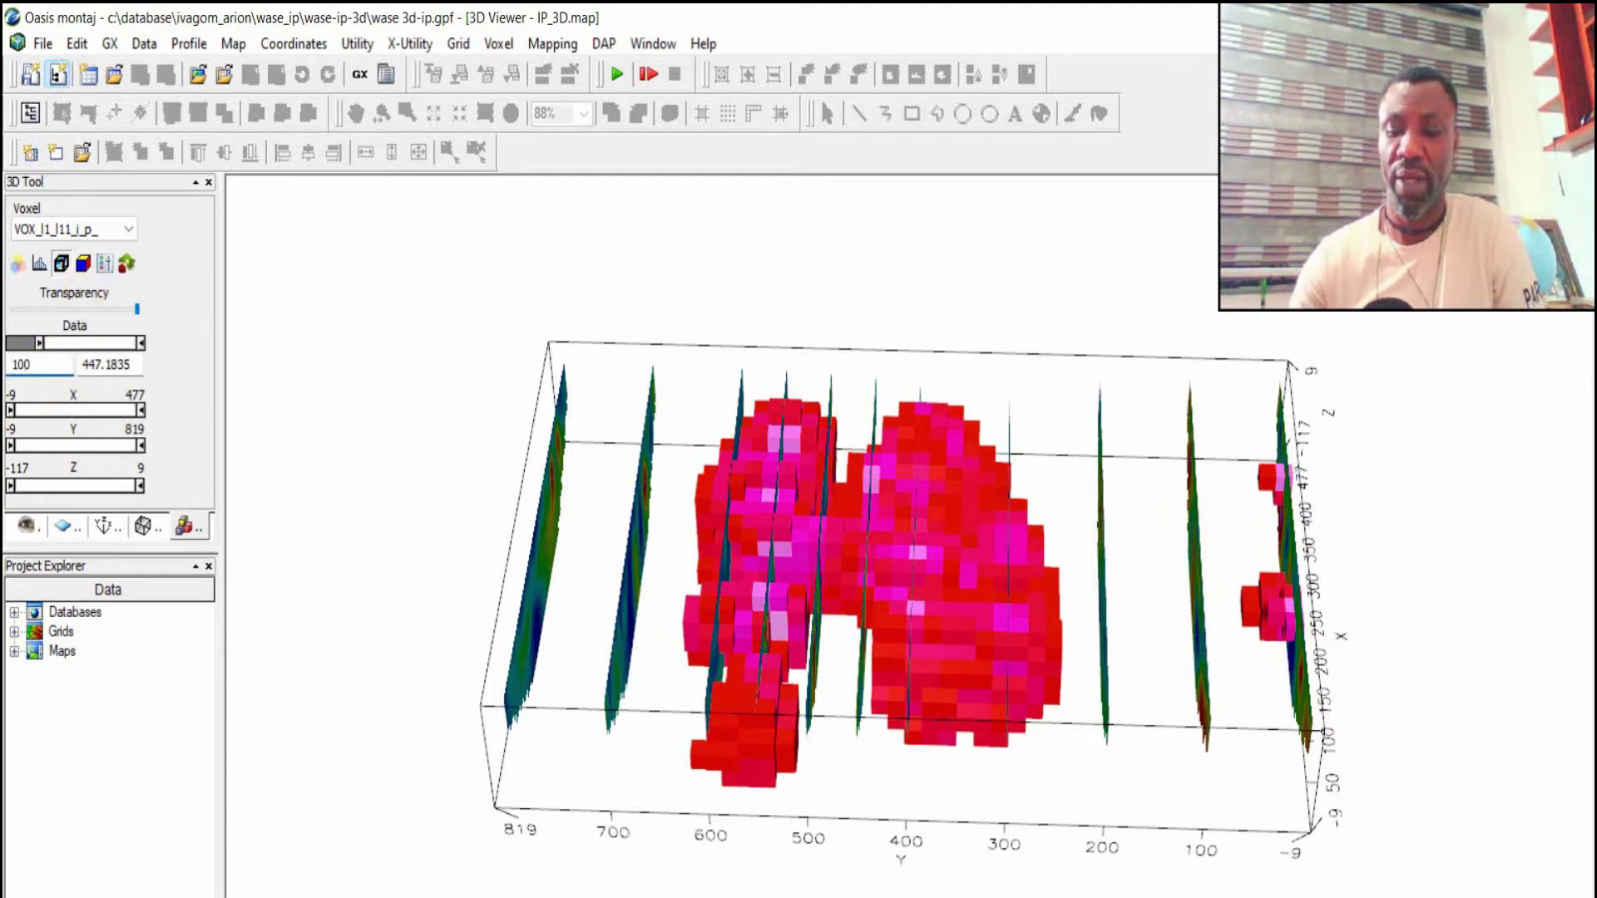
pyautogui.press('Return')
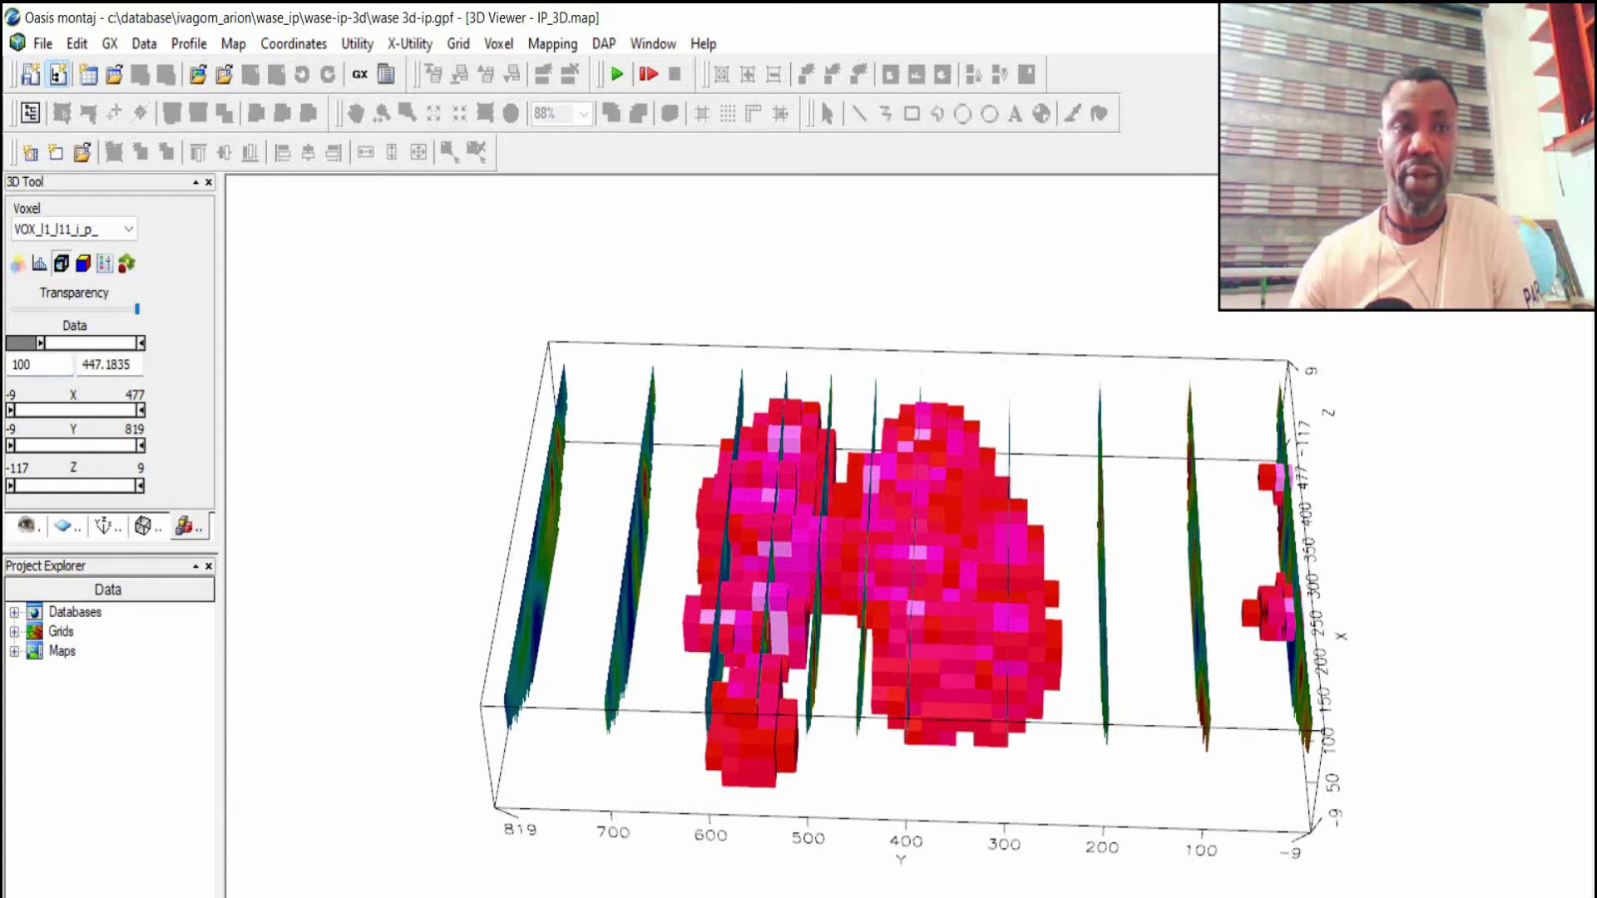
pyautogui.moveTo(1062, 824); pyautogui.dragTo(665, 657)
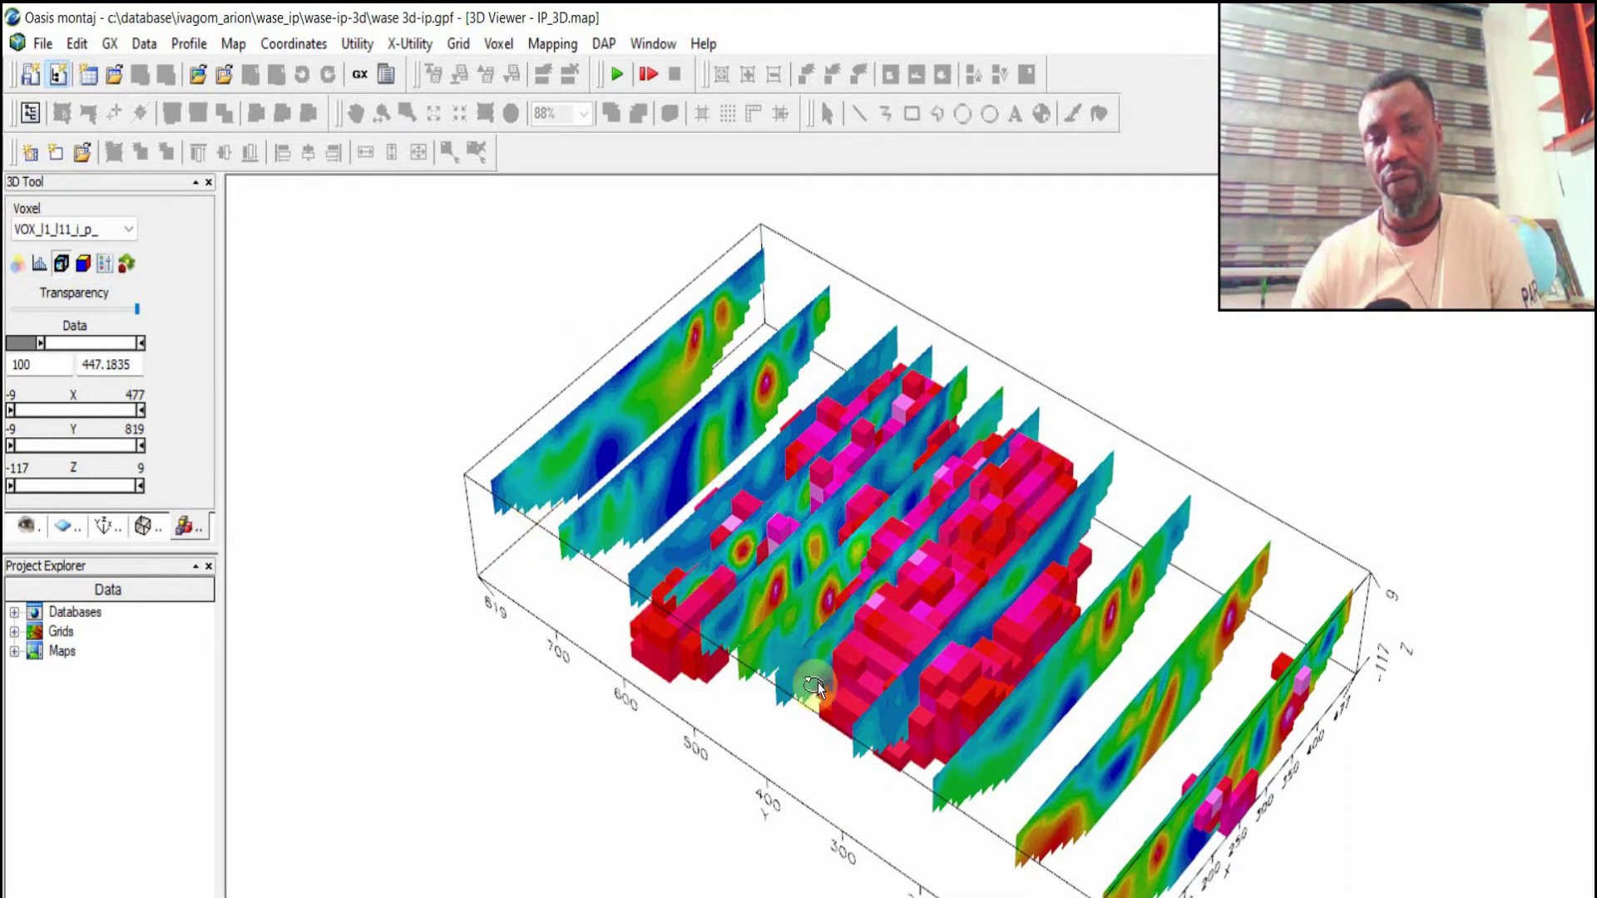
pyautogui.moveTo(992, 732); pyautogui.dragTo(1431, 880)
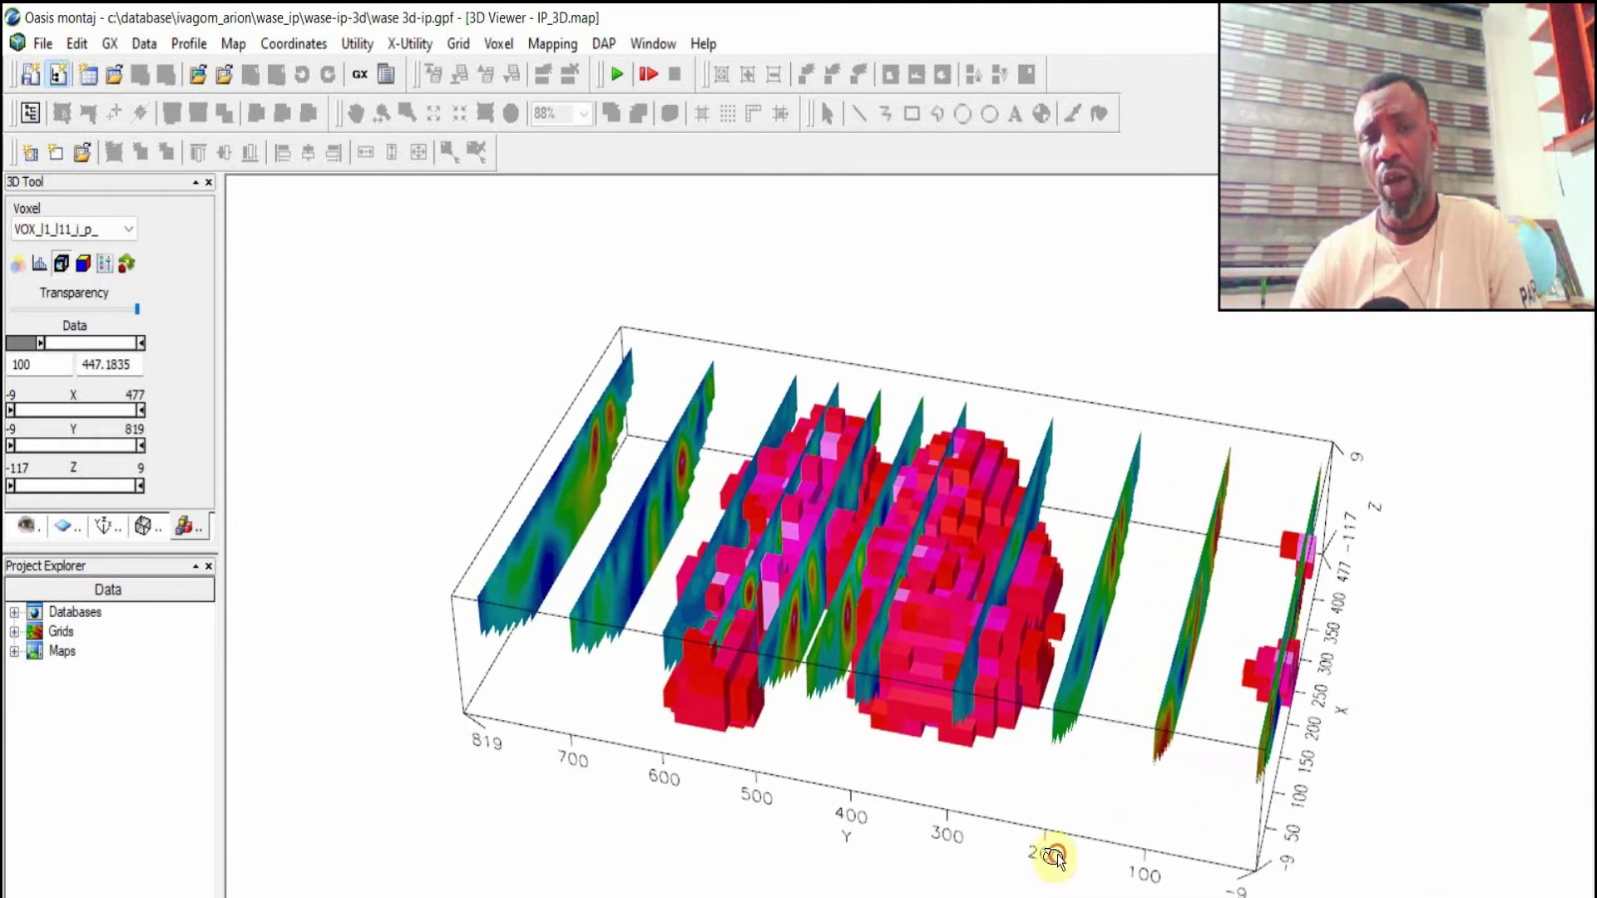
pyautogui.moveTo(1051, 856); pyautogui.dragTo(741, 674)
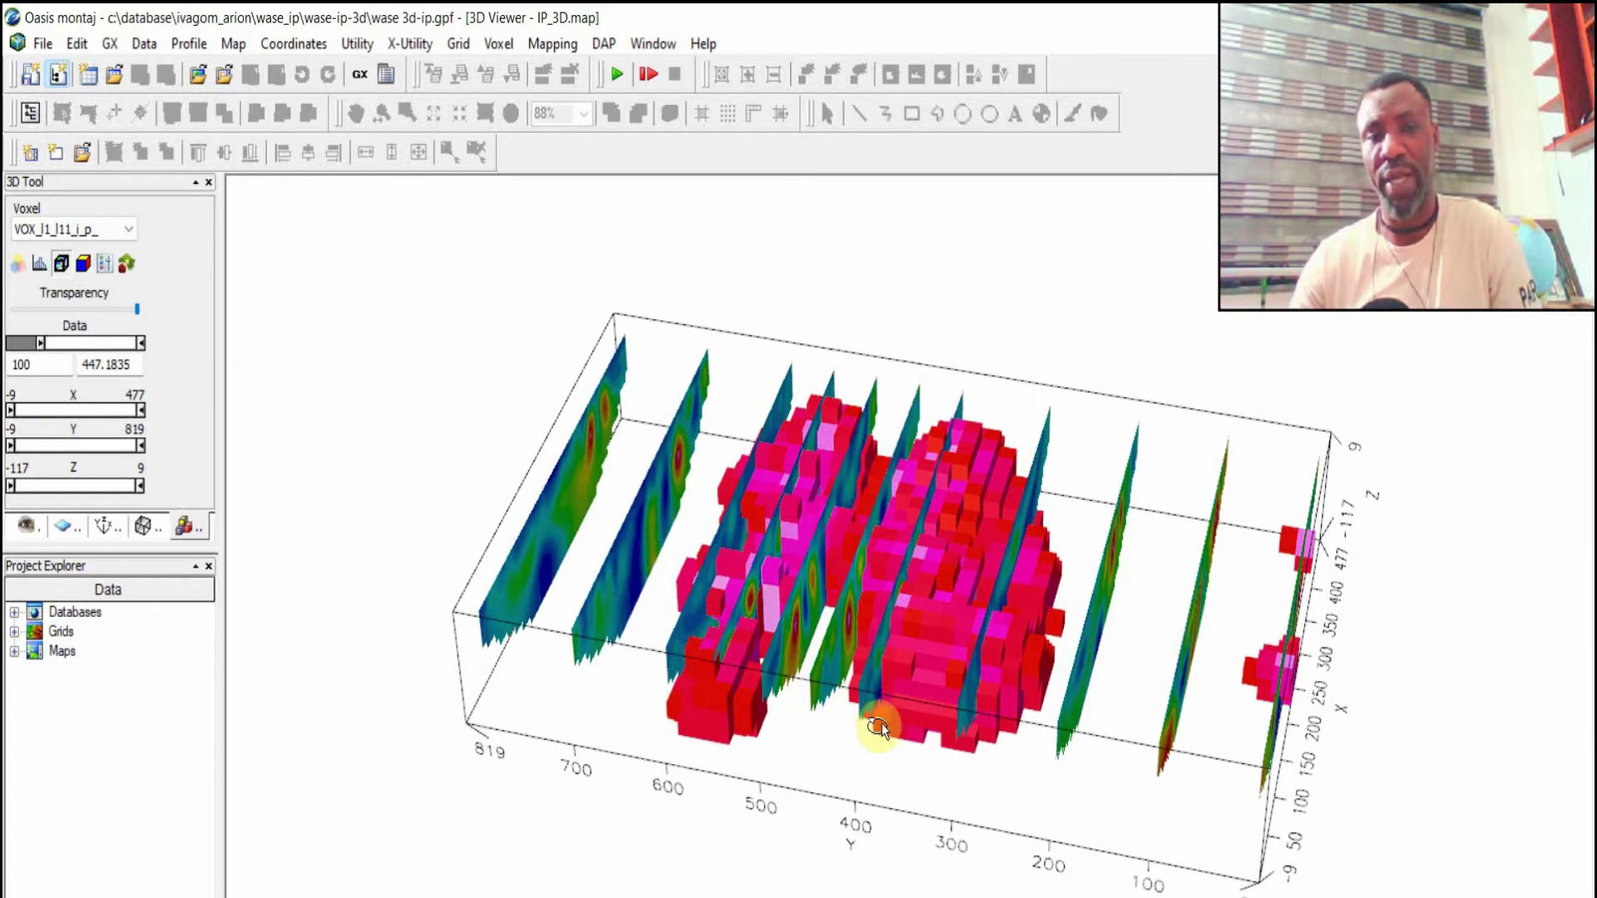
pyautogui.moveTo(872, 713); pyautogui.dragTo(764, 642)
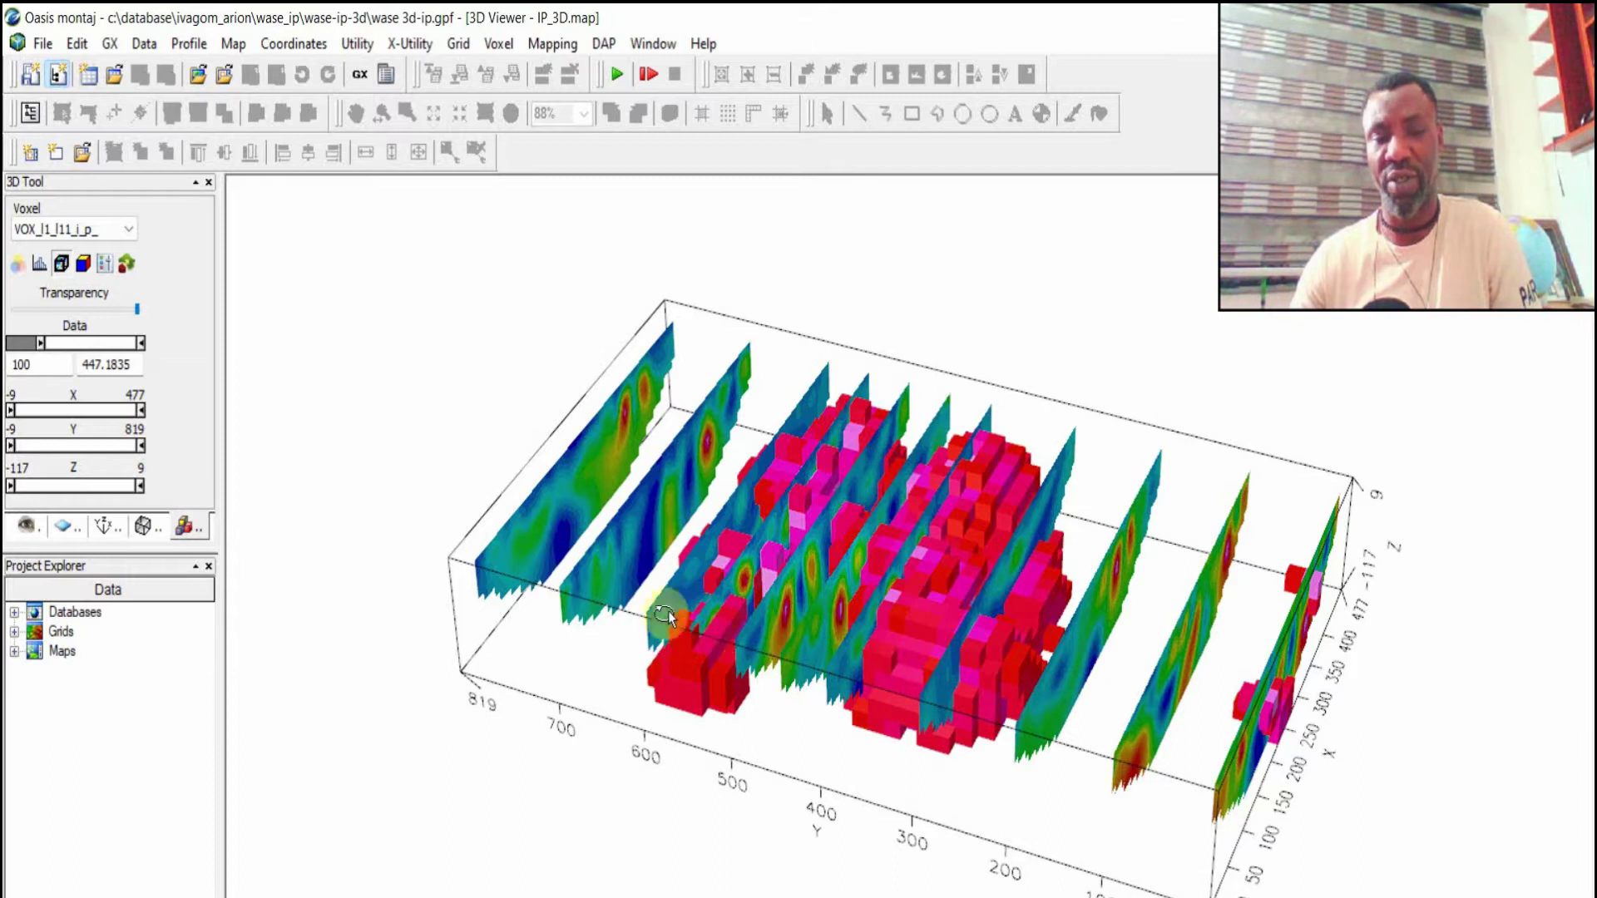
pyautogui.moveTo(753, 662); pyautogui.dragTo(777, 749)
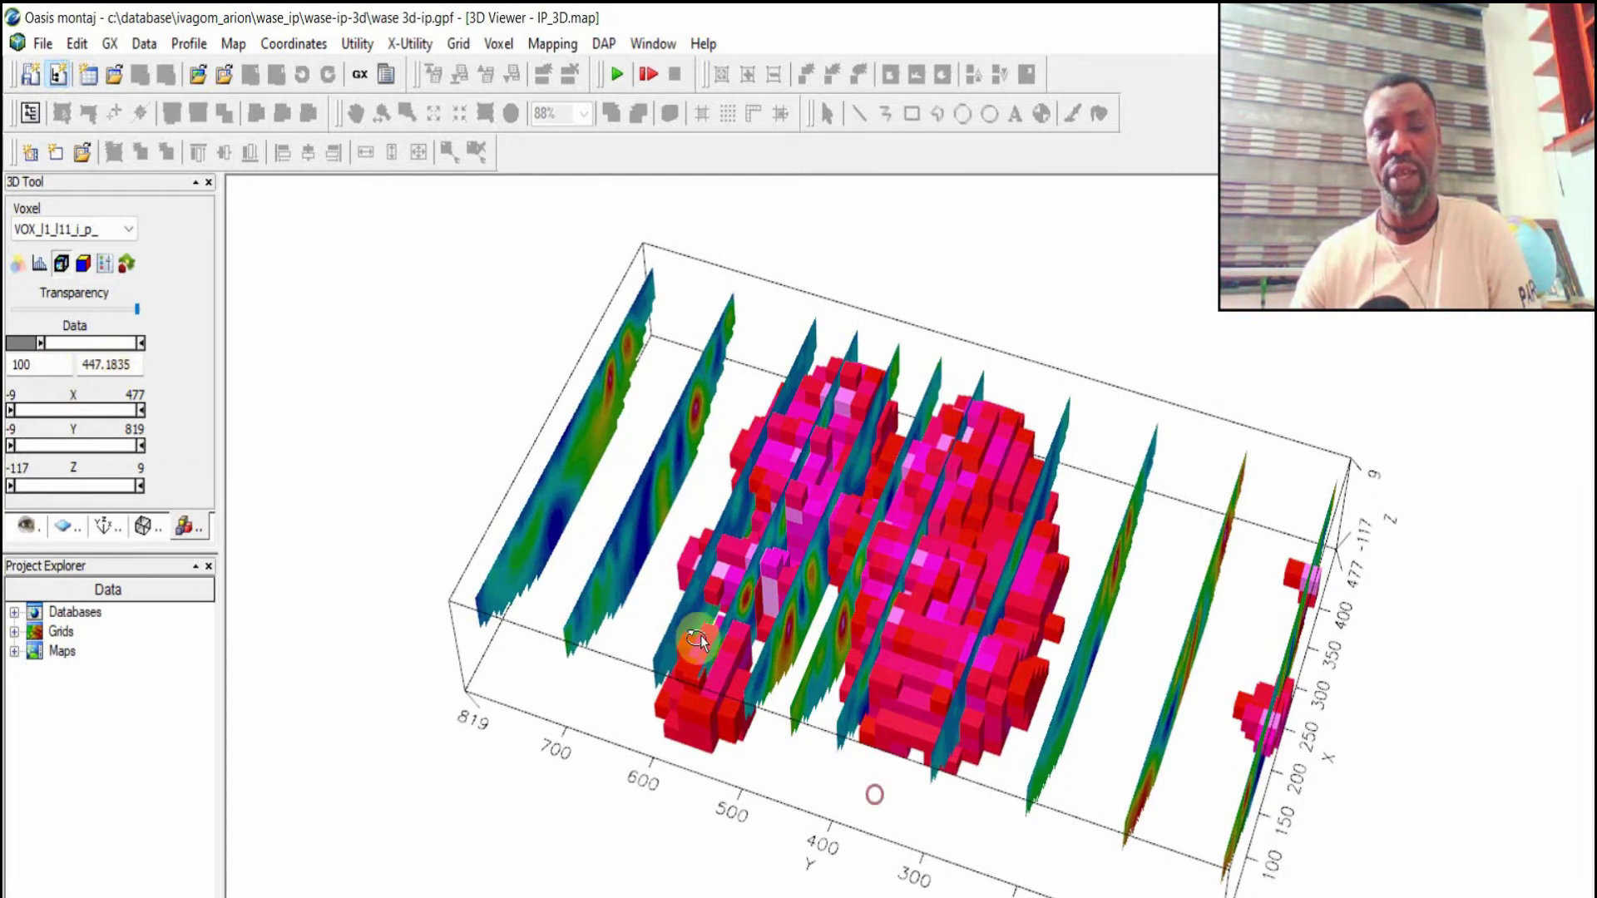
pyautogui.moveTo(700, 635); pyautogui.dragTo(712, 593)
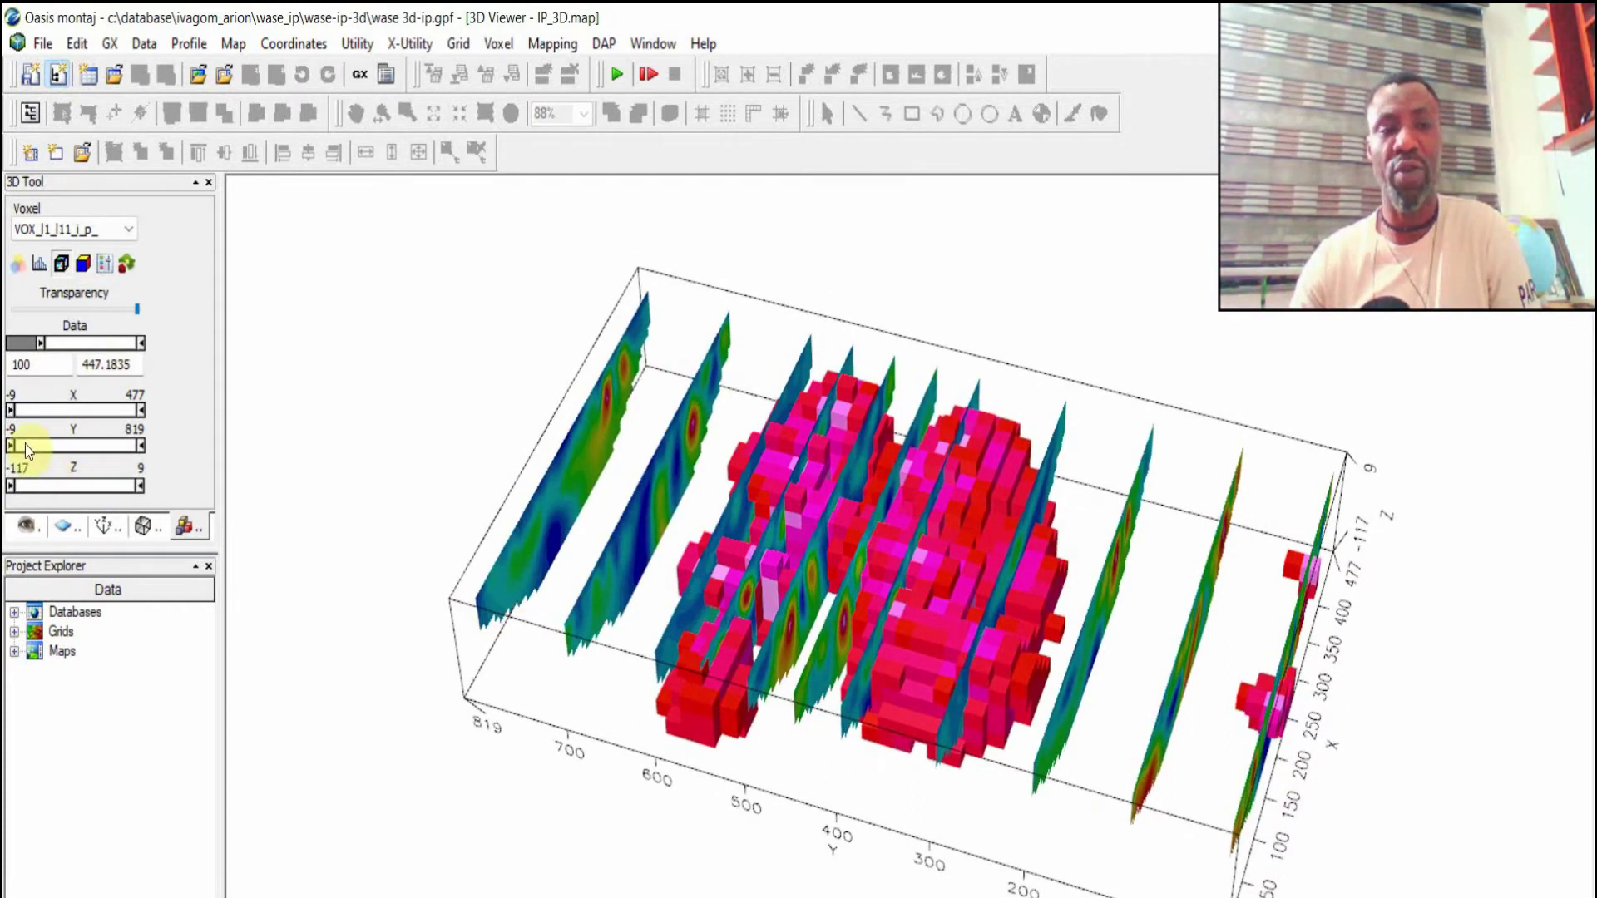
# Trial-trim the voxel extents, then restore Z to -117 with the upper limit at 40.965517.
pyautogui.click(11, 568)
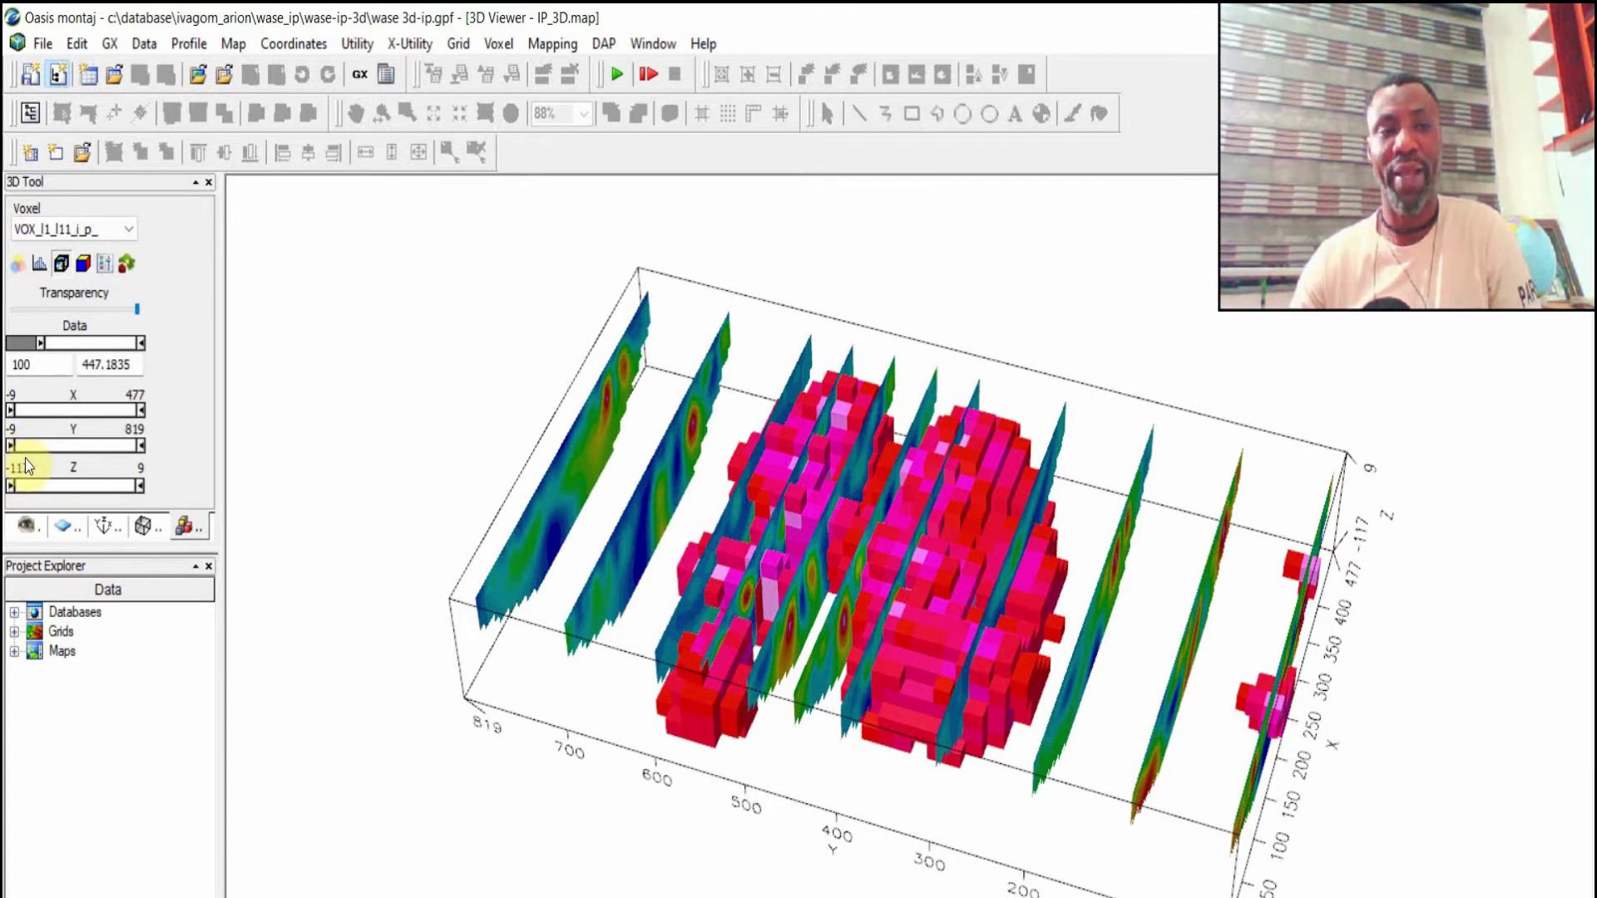
pyautogui.moveTo(30, 450); pyautogui.dragTo(69, 491)
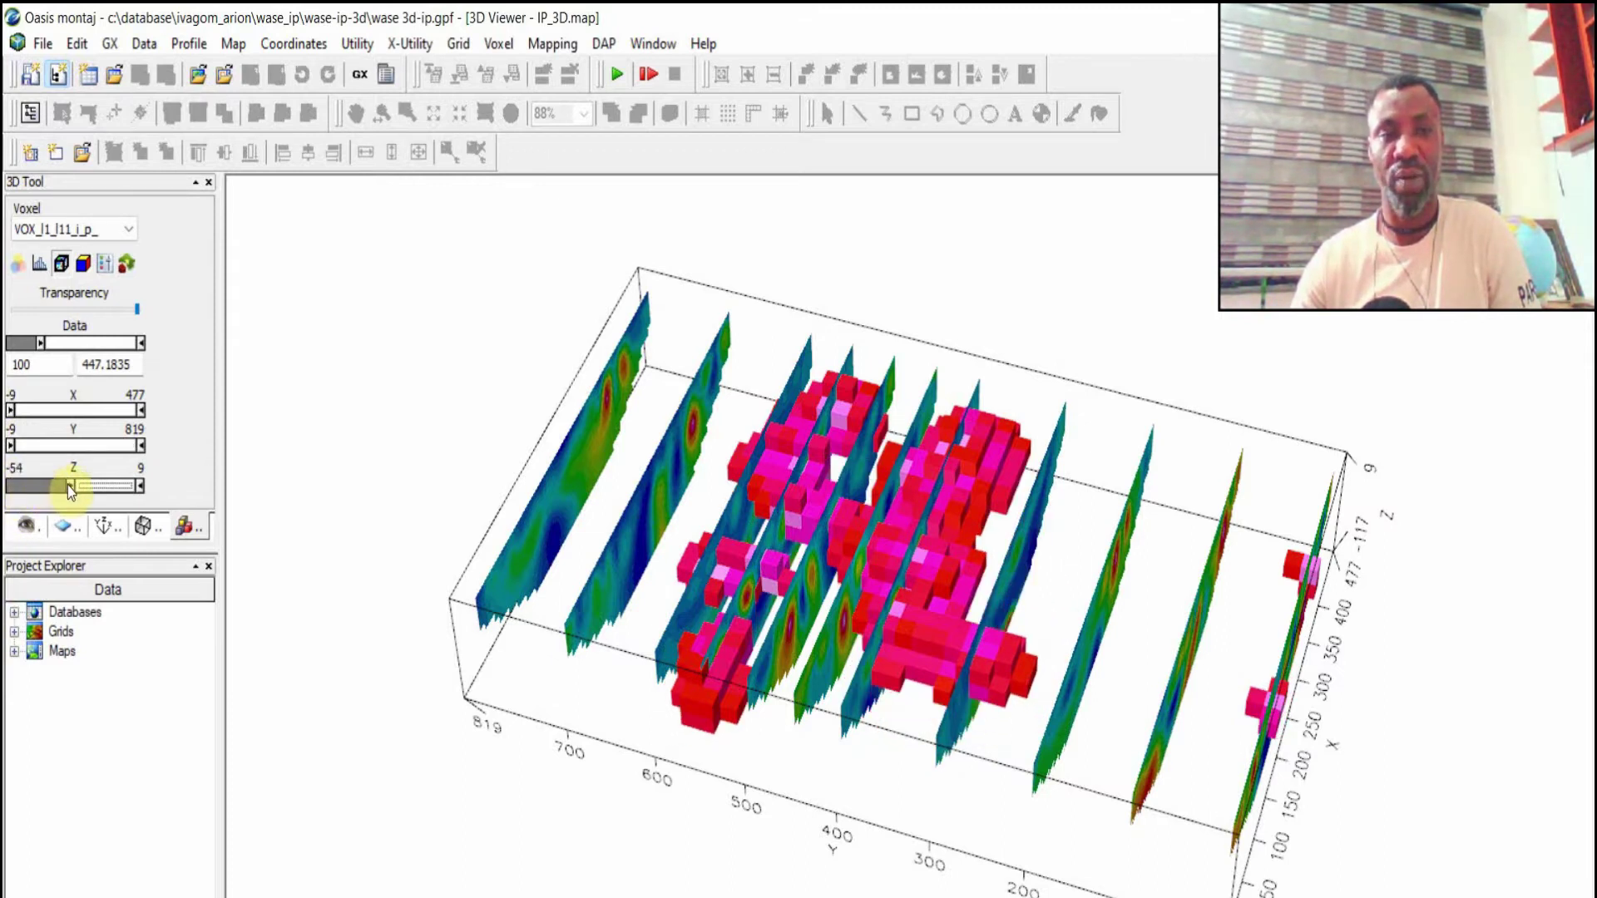
pyautogui.moveTo(66, 486); pyautogui.dragTo(4, 491)
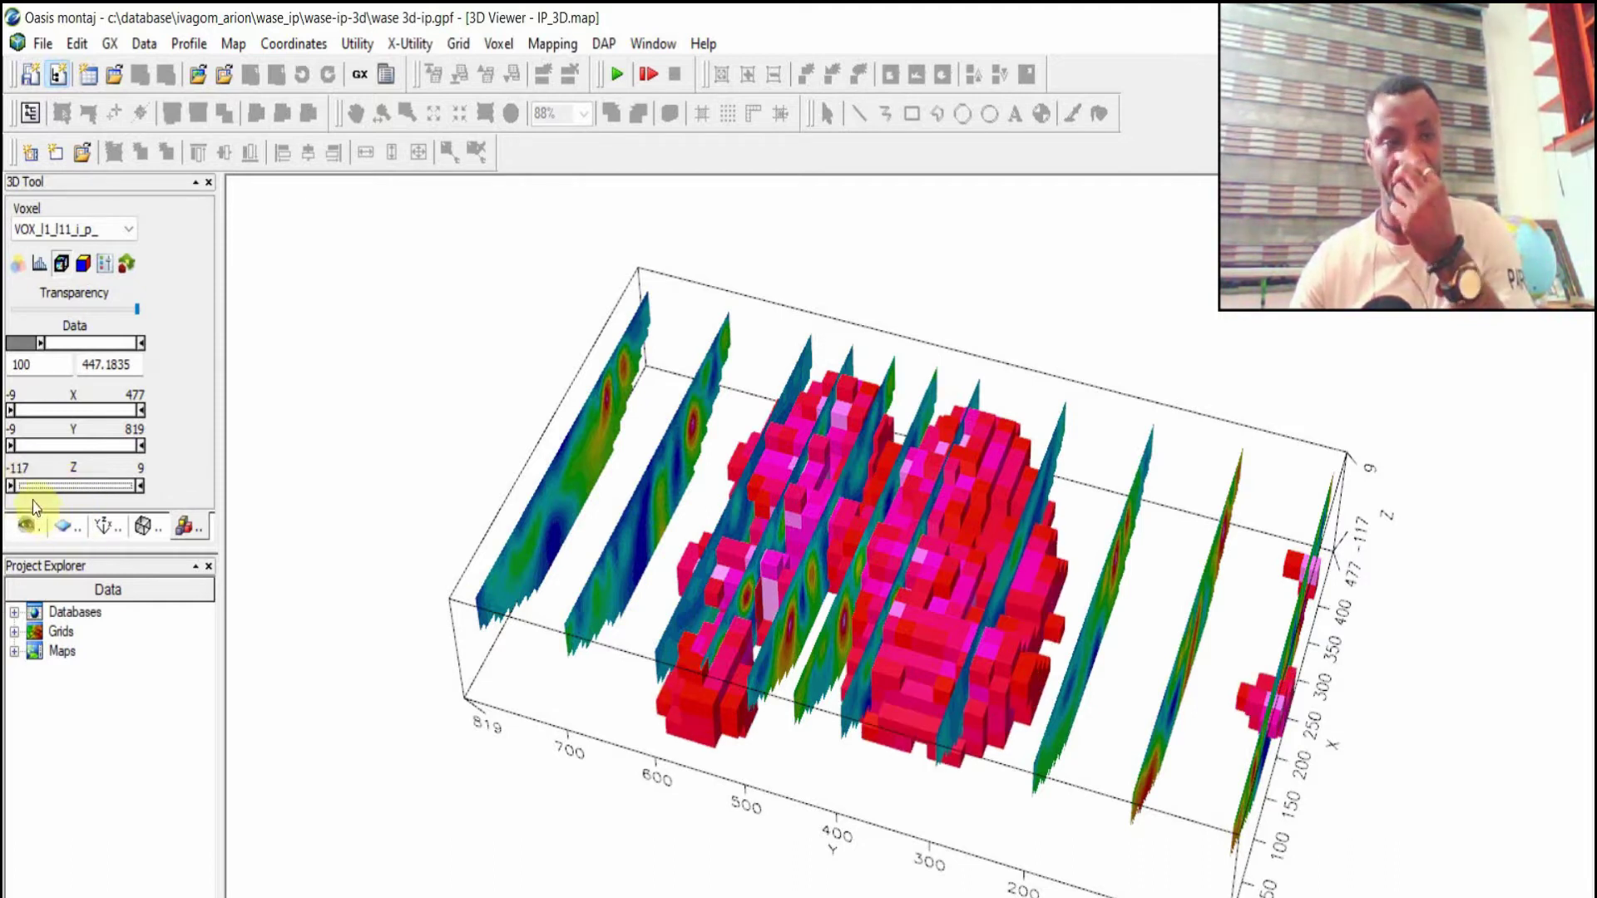
pyautogui.click(14, 611)
pyautogui.moveTo(10, 486); pyautogui.dragTo(51, 497)
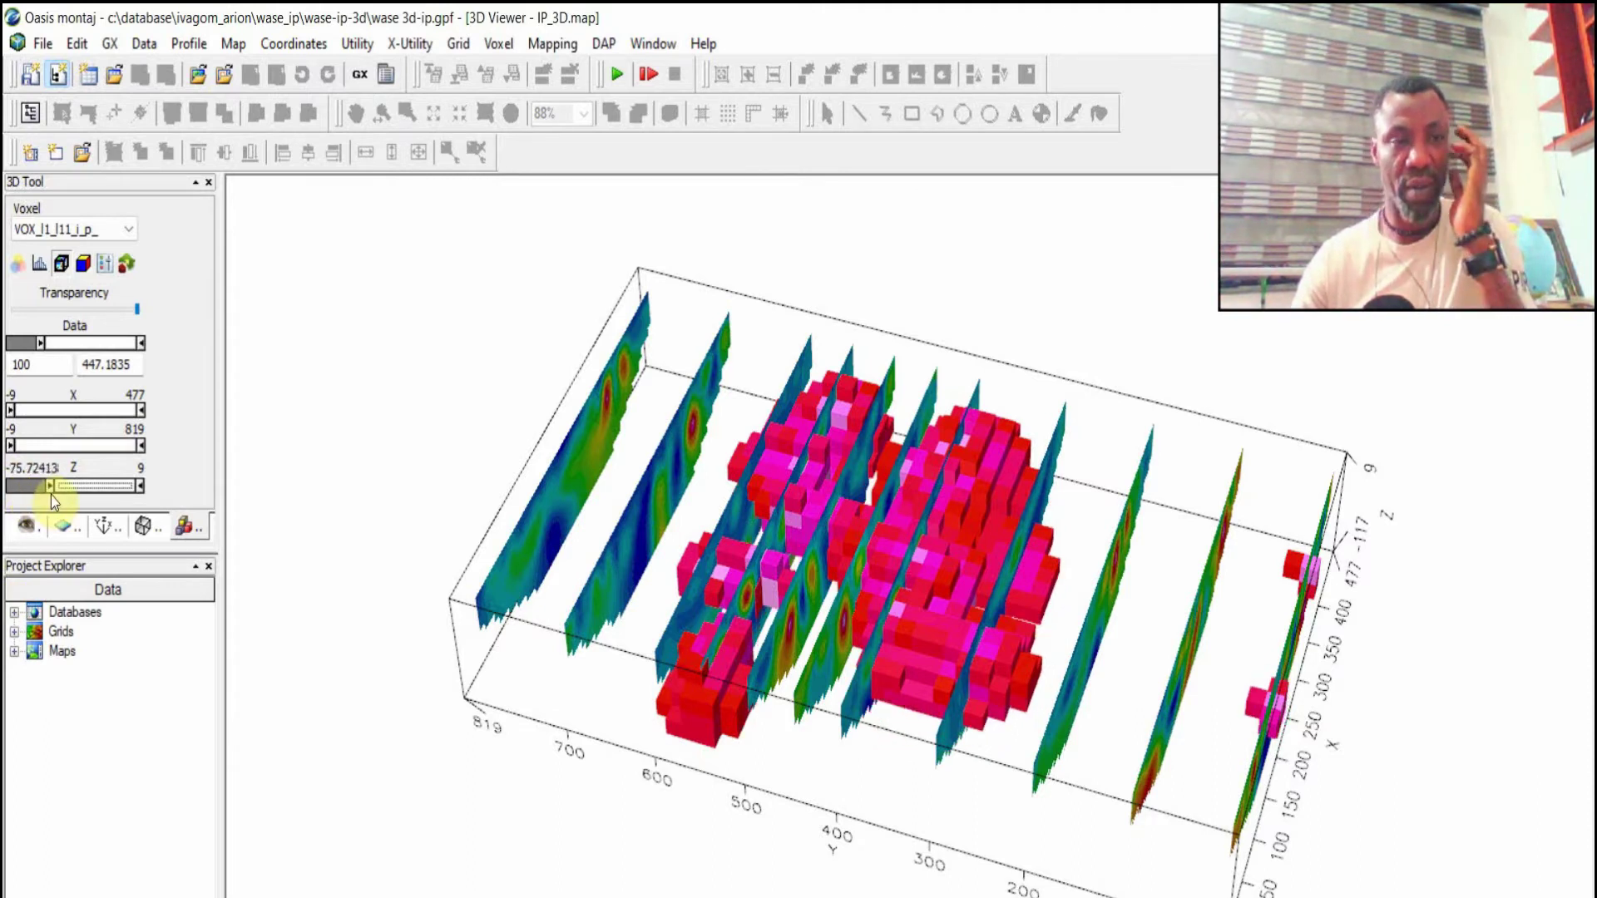
pyautogui.moveTo(43, 503); pyautogui.dragTo(5, 504)
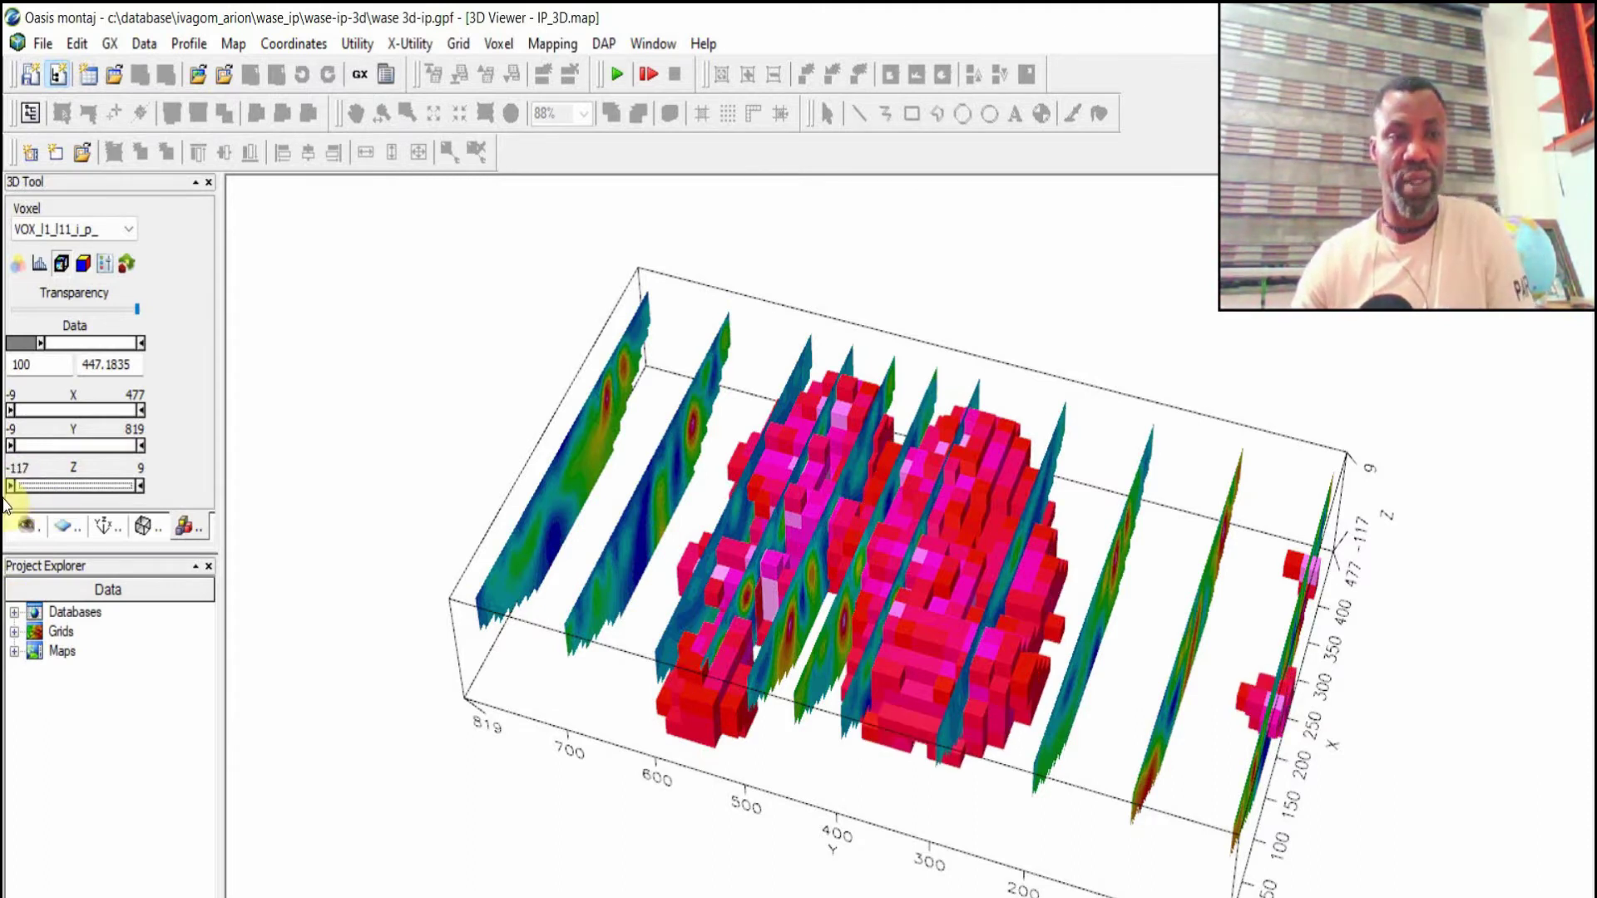
pyautogui.moveTo(141, 488); pyautogui.dragTo(93, 501)
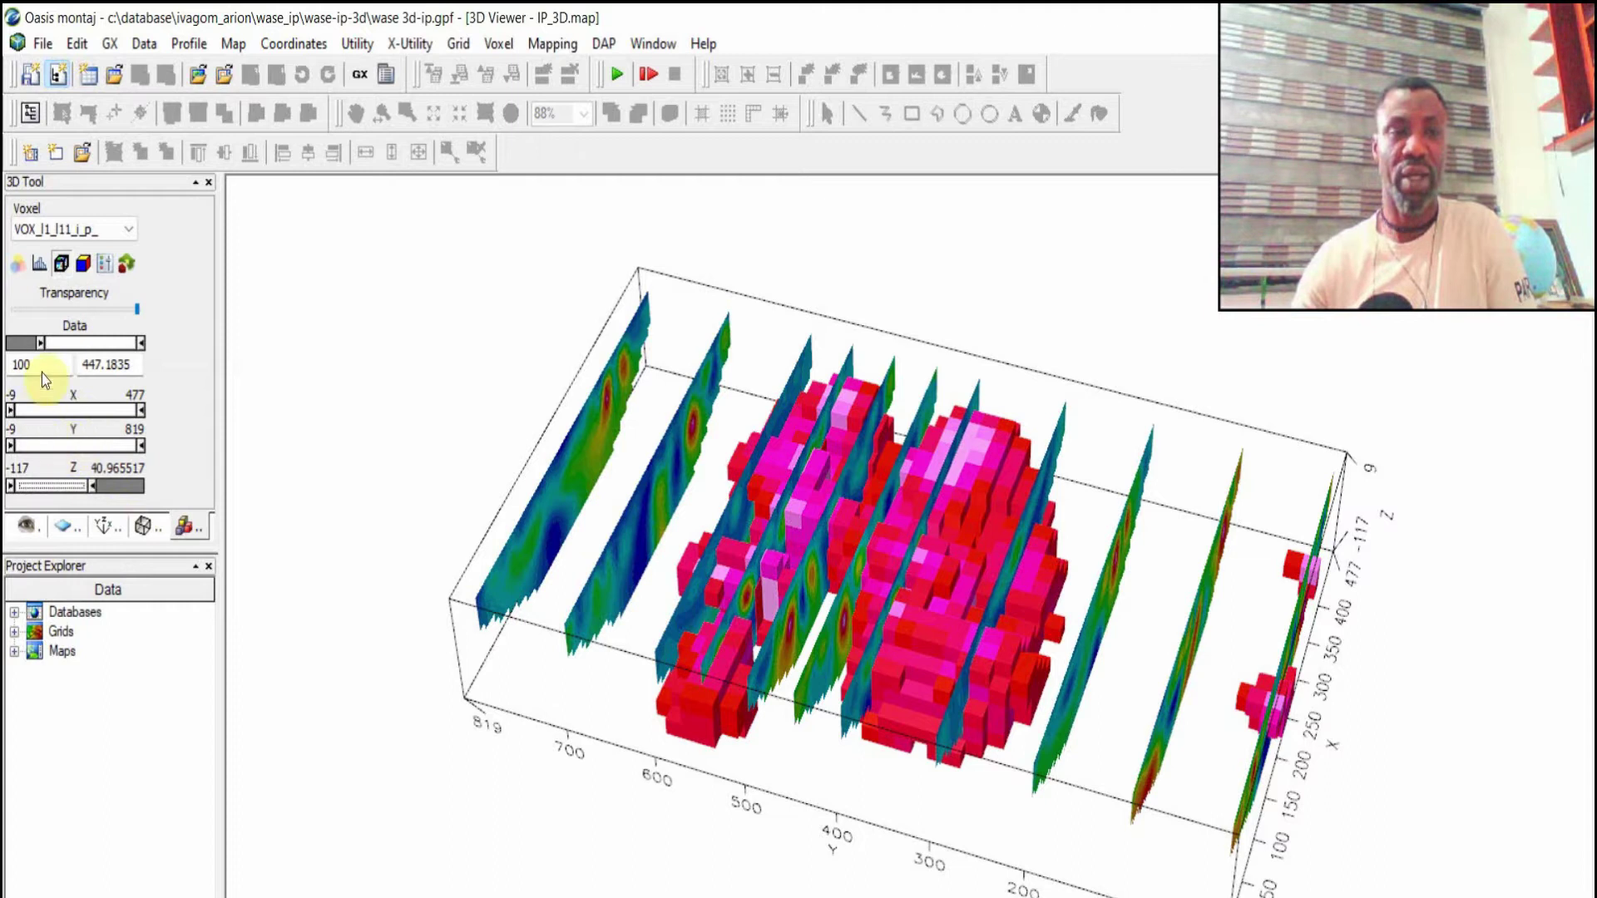
# Set the voxel Data minimum to 200 and orbit to inspect the remaining pink bodies.
pyautogui.click(48, 436)
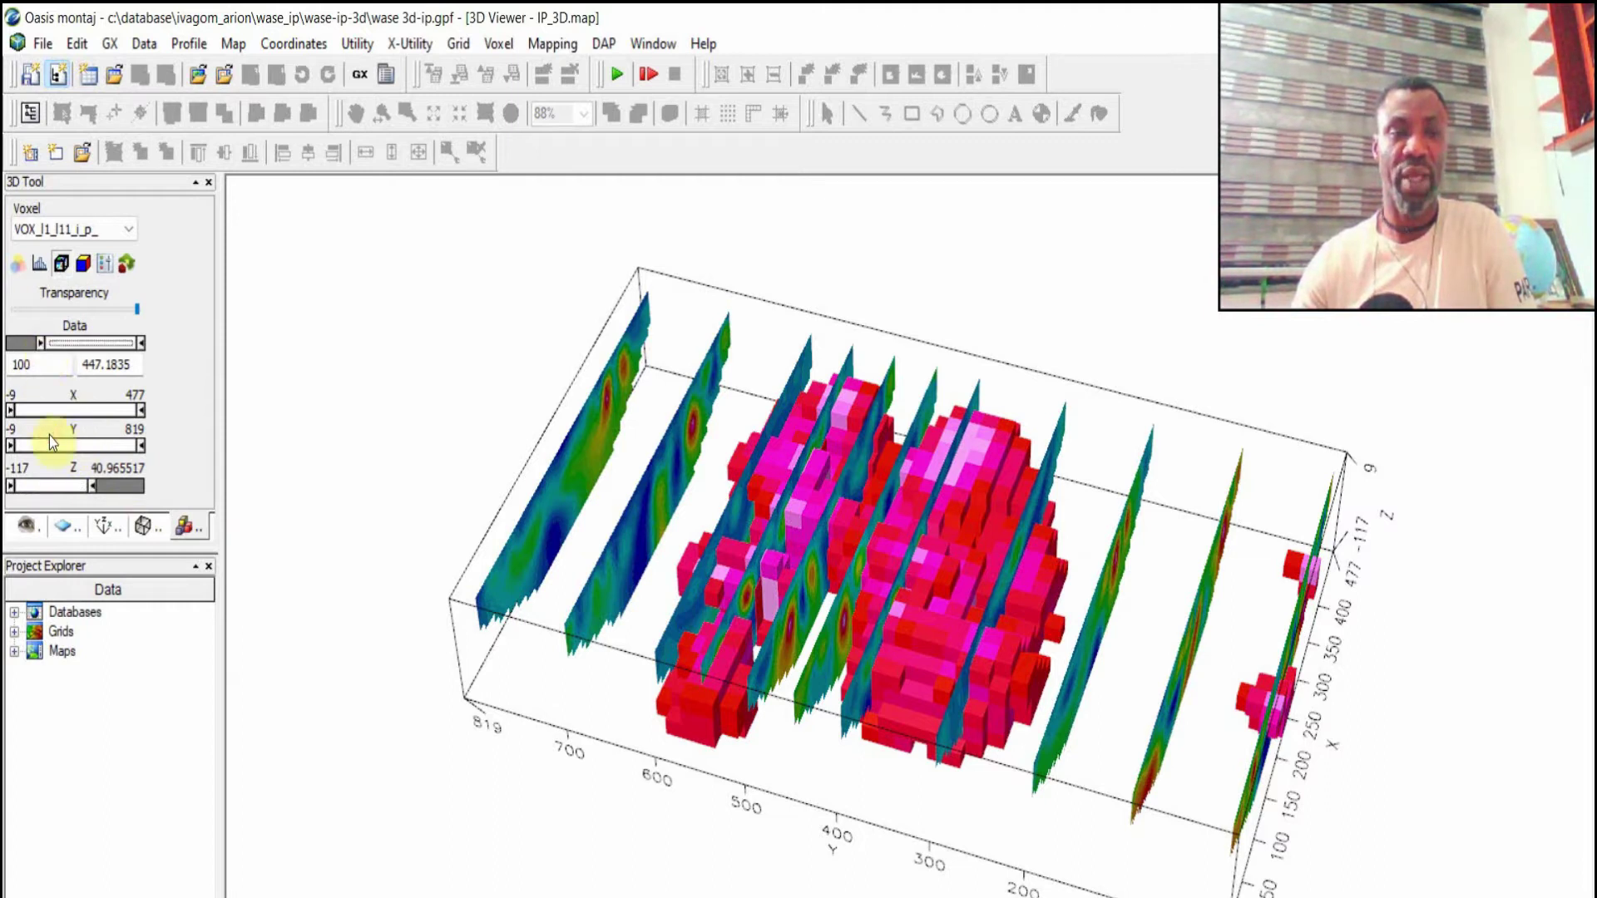
pyautogui.click(41, 344)
pyautogui.doubleClick(69, 366)
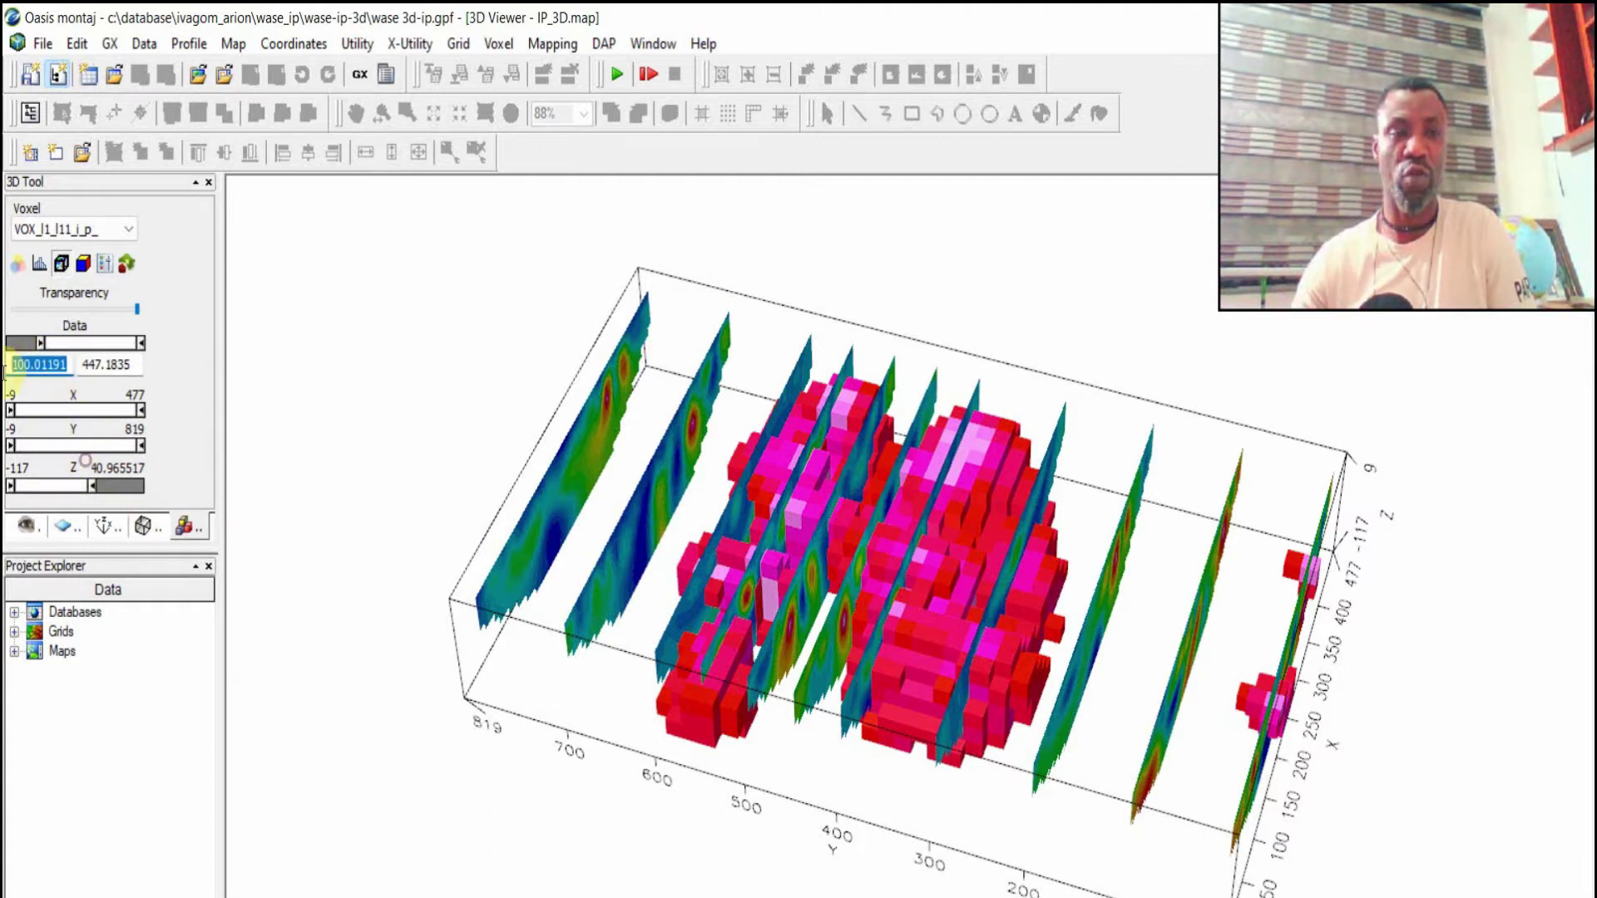
pyautogui.write('200')
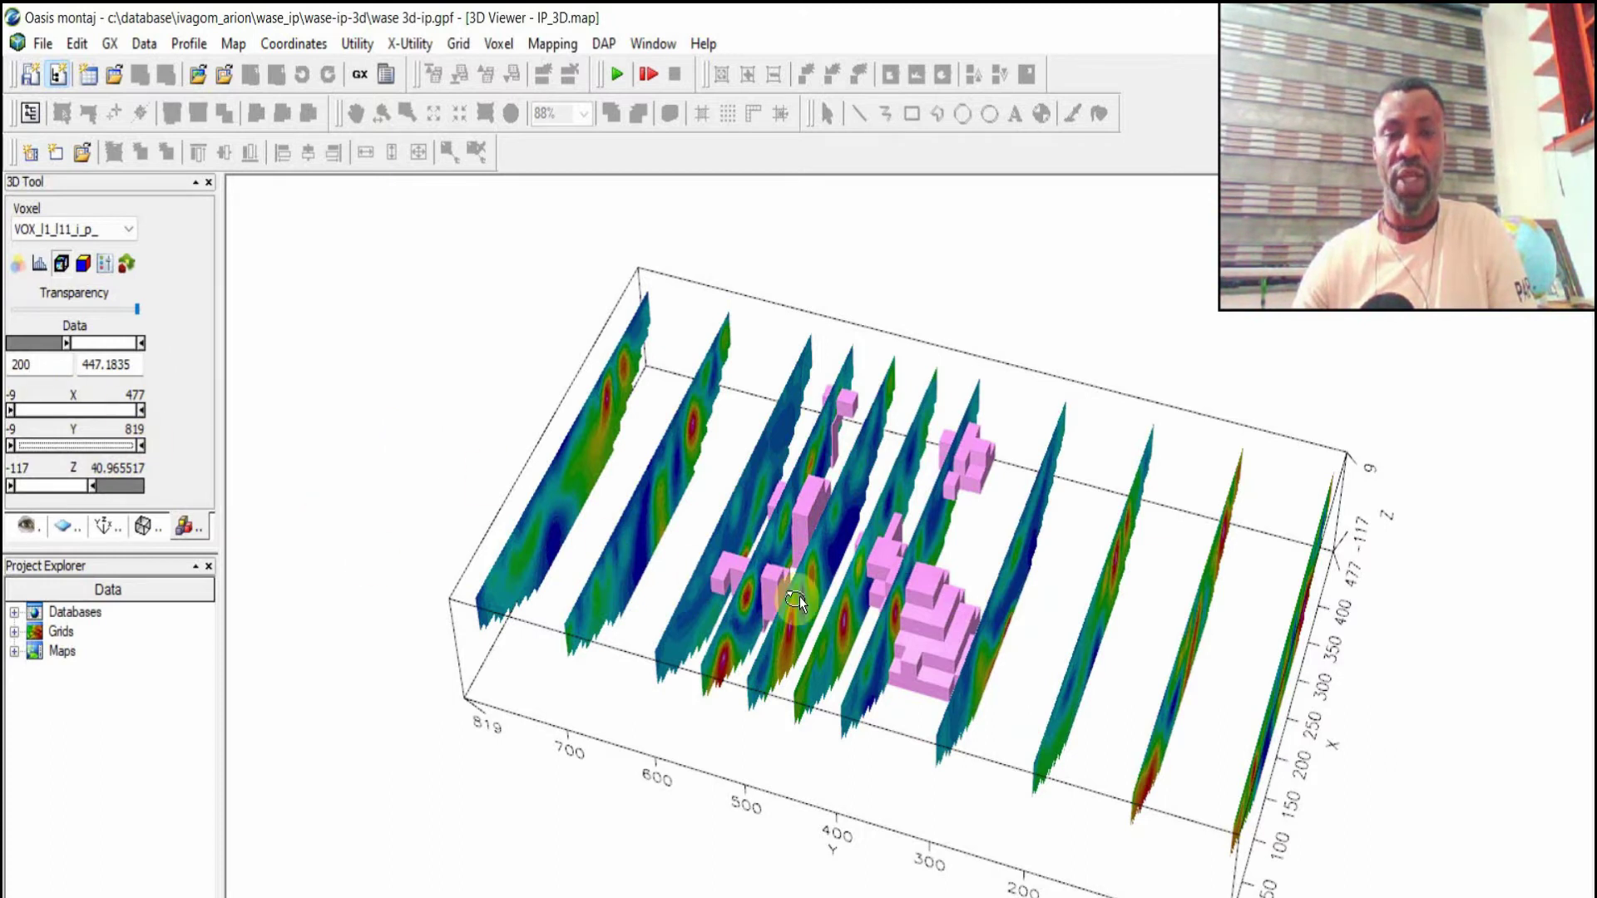
pyautogui.moveTo(837, 636); pyautogui.dragTo(920, 641)
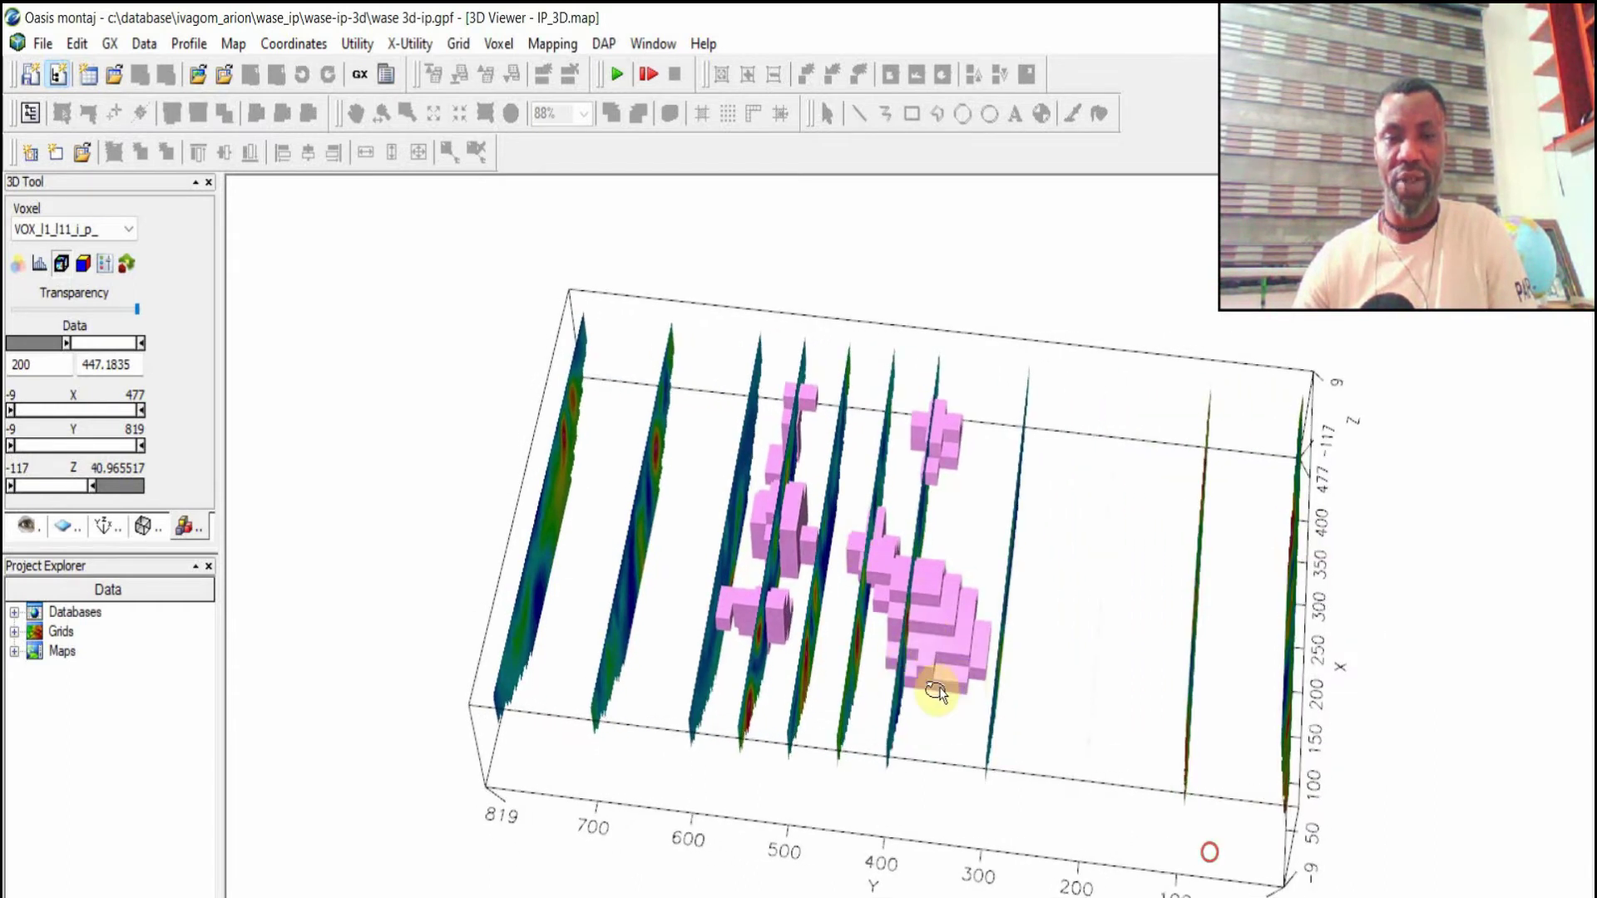
pyautogui.moveTo(934, 696)
pyautogui.mouseDown()
pyautogui.moveTo(856, 688)
pyautogui.moveTo(826, 772)
pyautogui.moveTo(915, 678)
pyautogui.moveTo(946, 720)
pyautogui.moveTo(948, 707)
pyautogui.mouseUp()
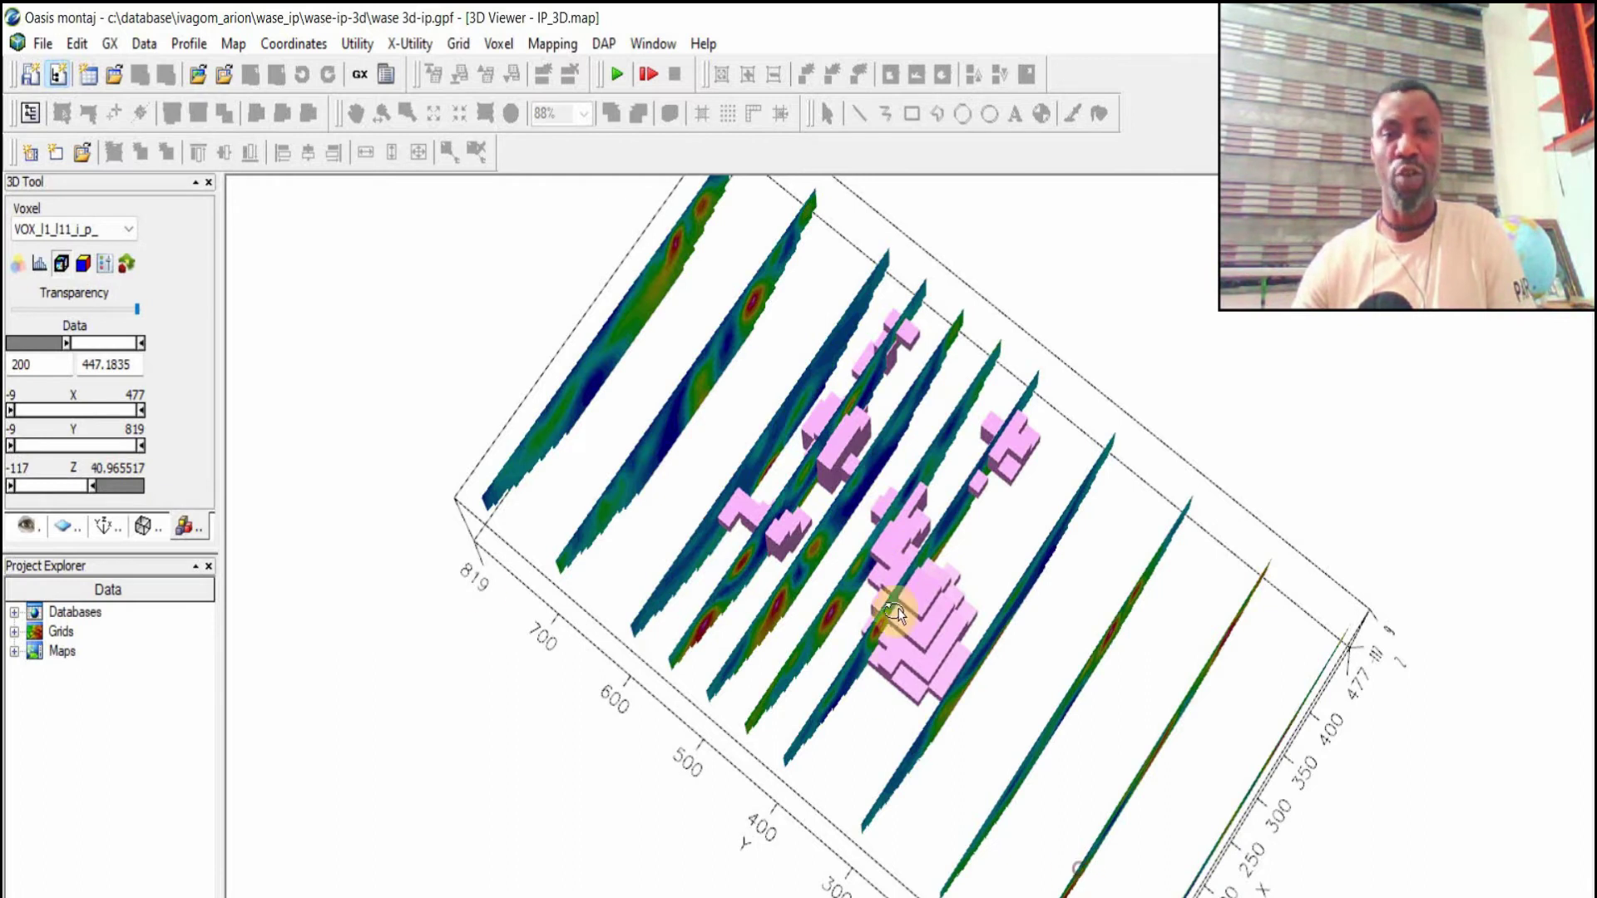
pyautogui.moveTo(909, 583); pyautogui.dragTo(993, 592)
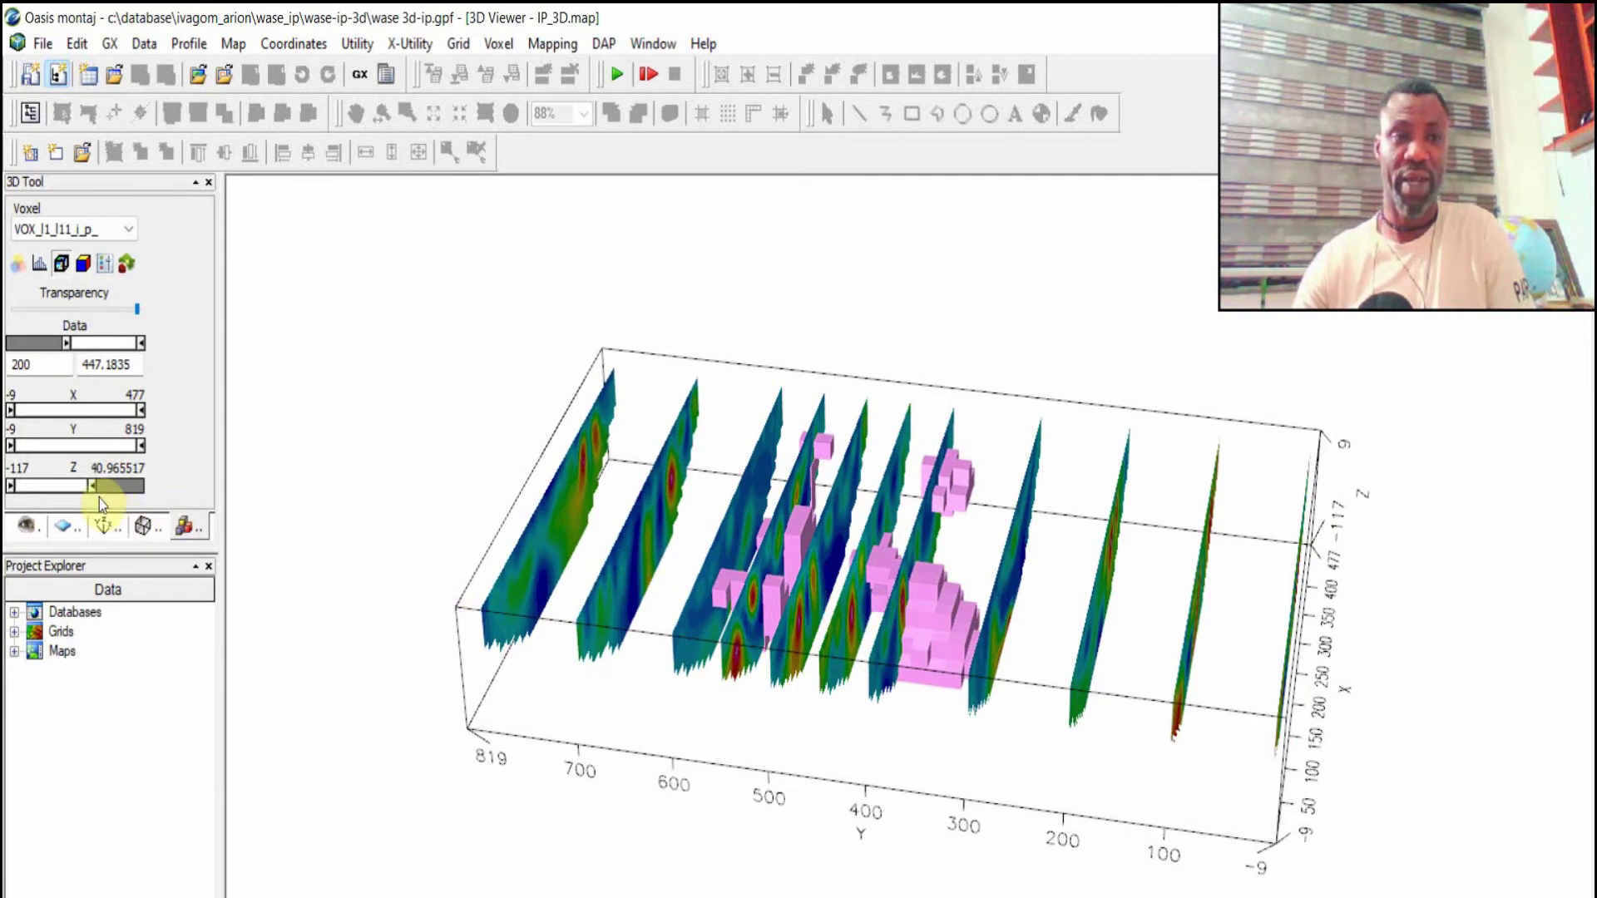
# Slide the voxel Z upper limit through several depth cuts, settling at 55.086207.
pyautogui.moveTo(94, 498); pyautogui.dragTo(68, 499)
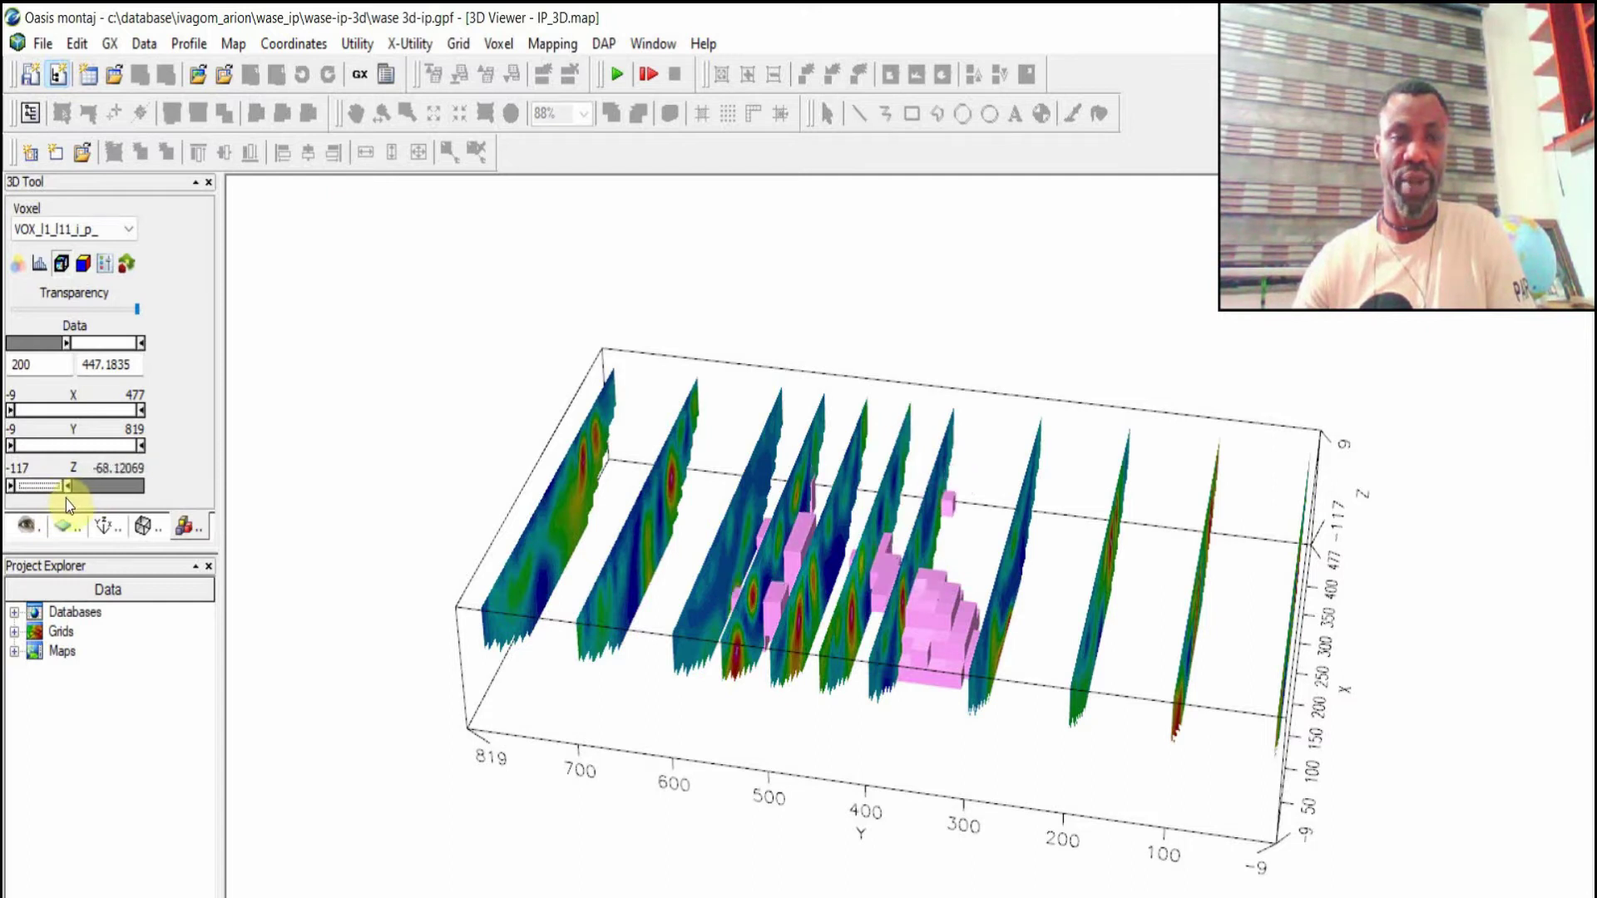
pyautogui.moveTo(68, 501); pyautogui.dragTo(68, 505)
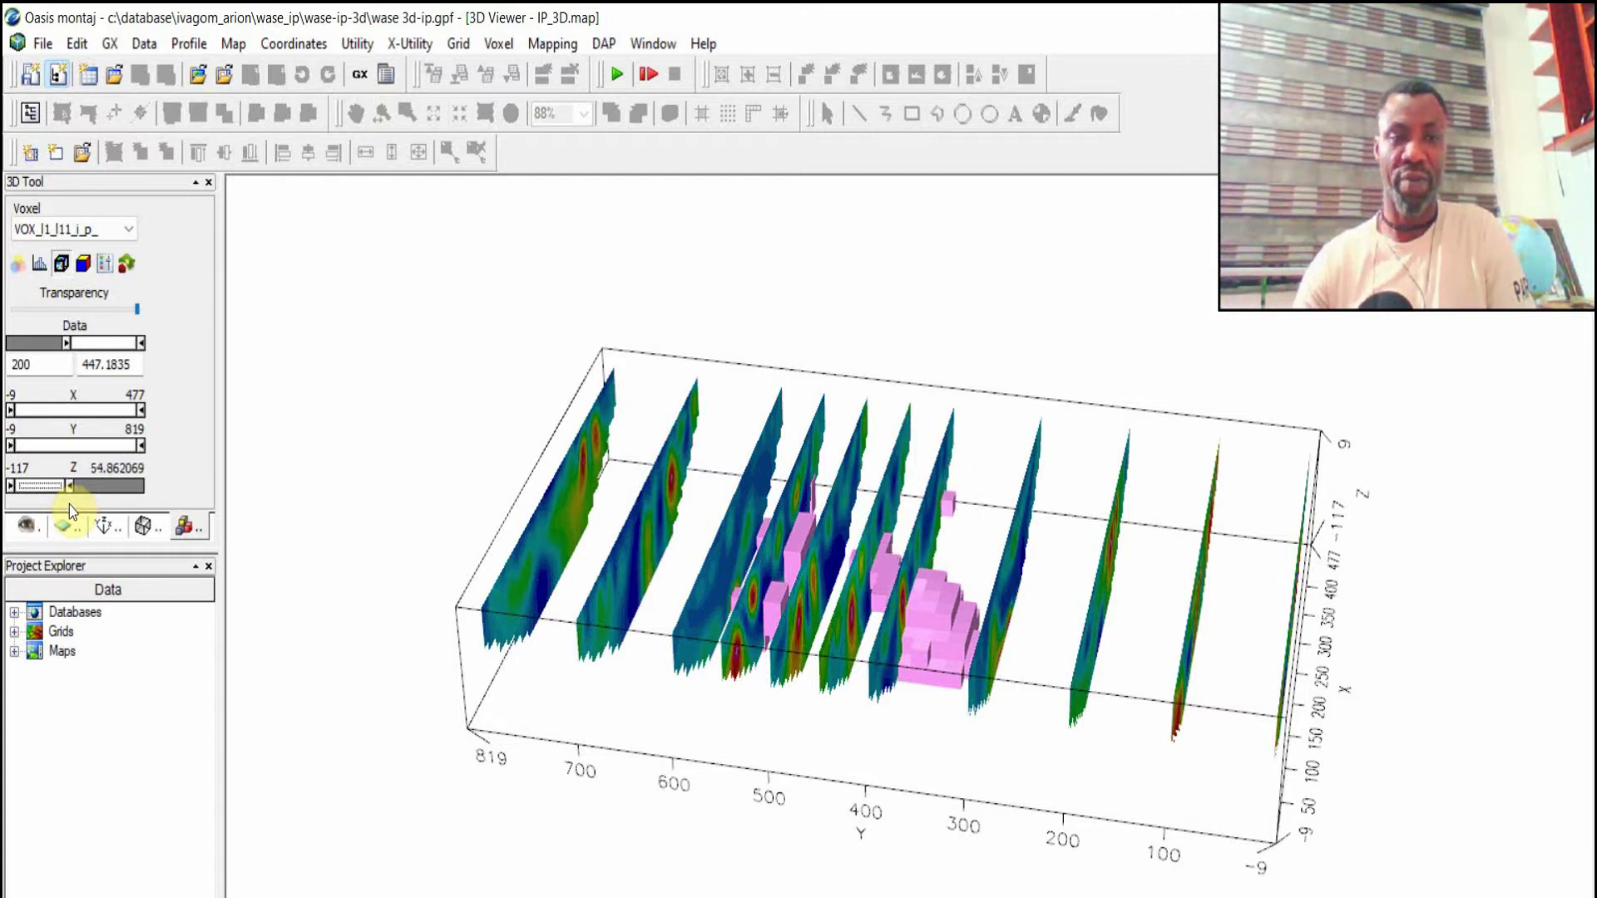
pyautogui.moveTo(69, 506); pyautogui.dragTo(102, 501)
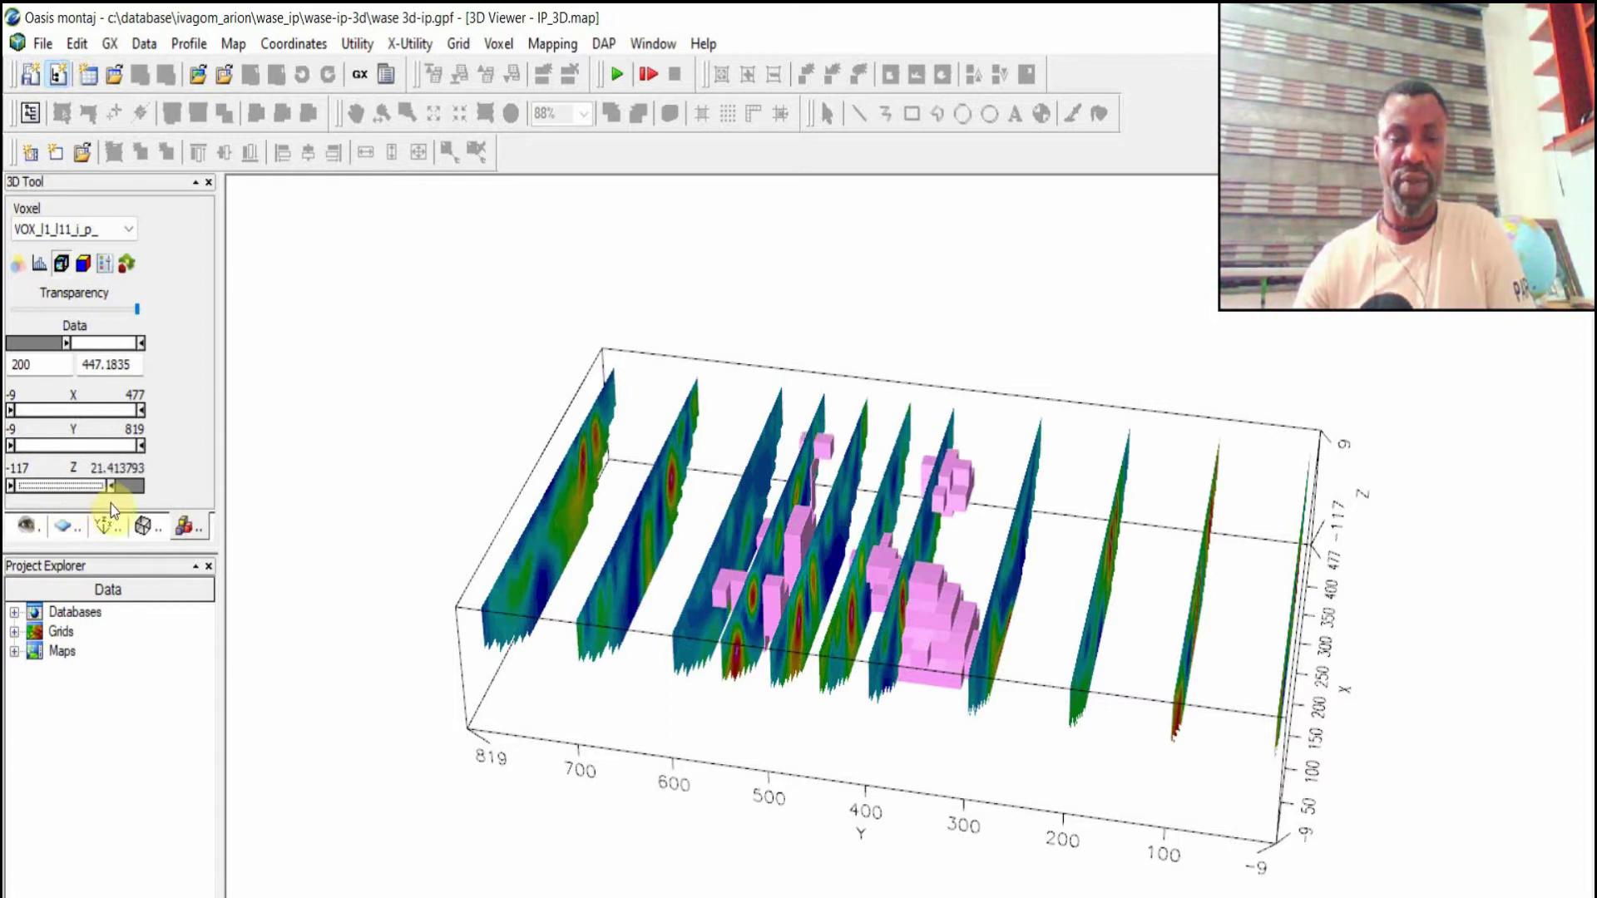
pyautogui.moveTo(122, 504); pyautogui.dragTo(128, 506)
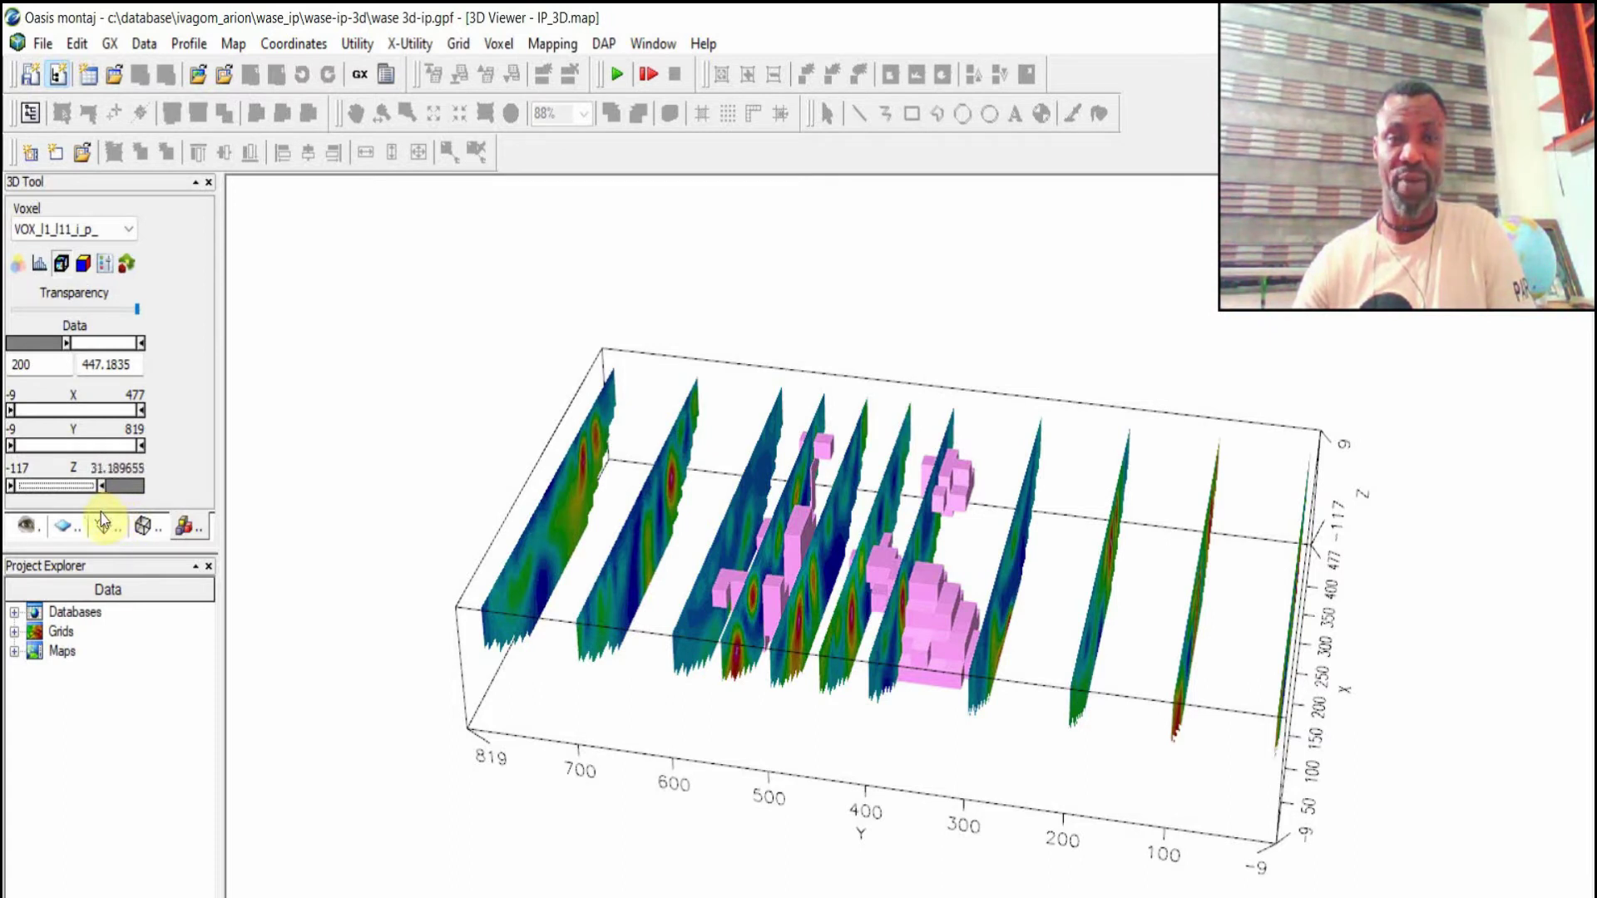
pyautogui.moveTo(100, 511); pyautogui.dragTo(93, 519)
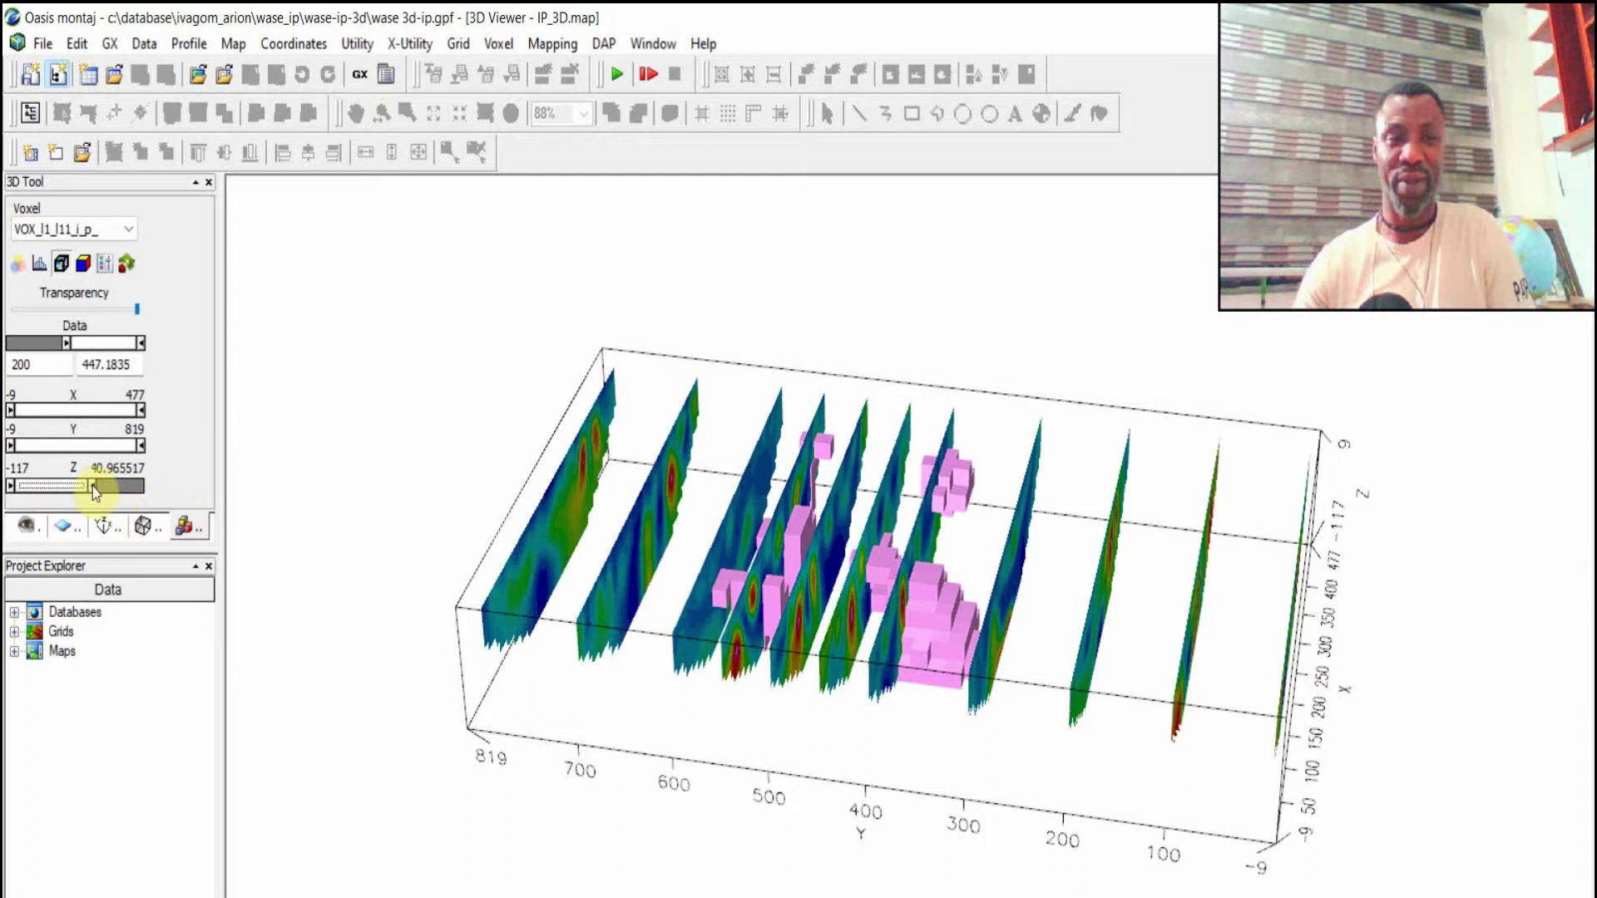
pyautogui.moveTo(1076, 779); pyautogui.dragTo(884, 731)
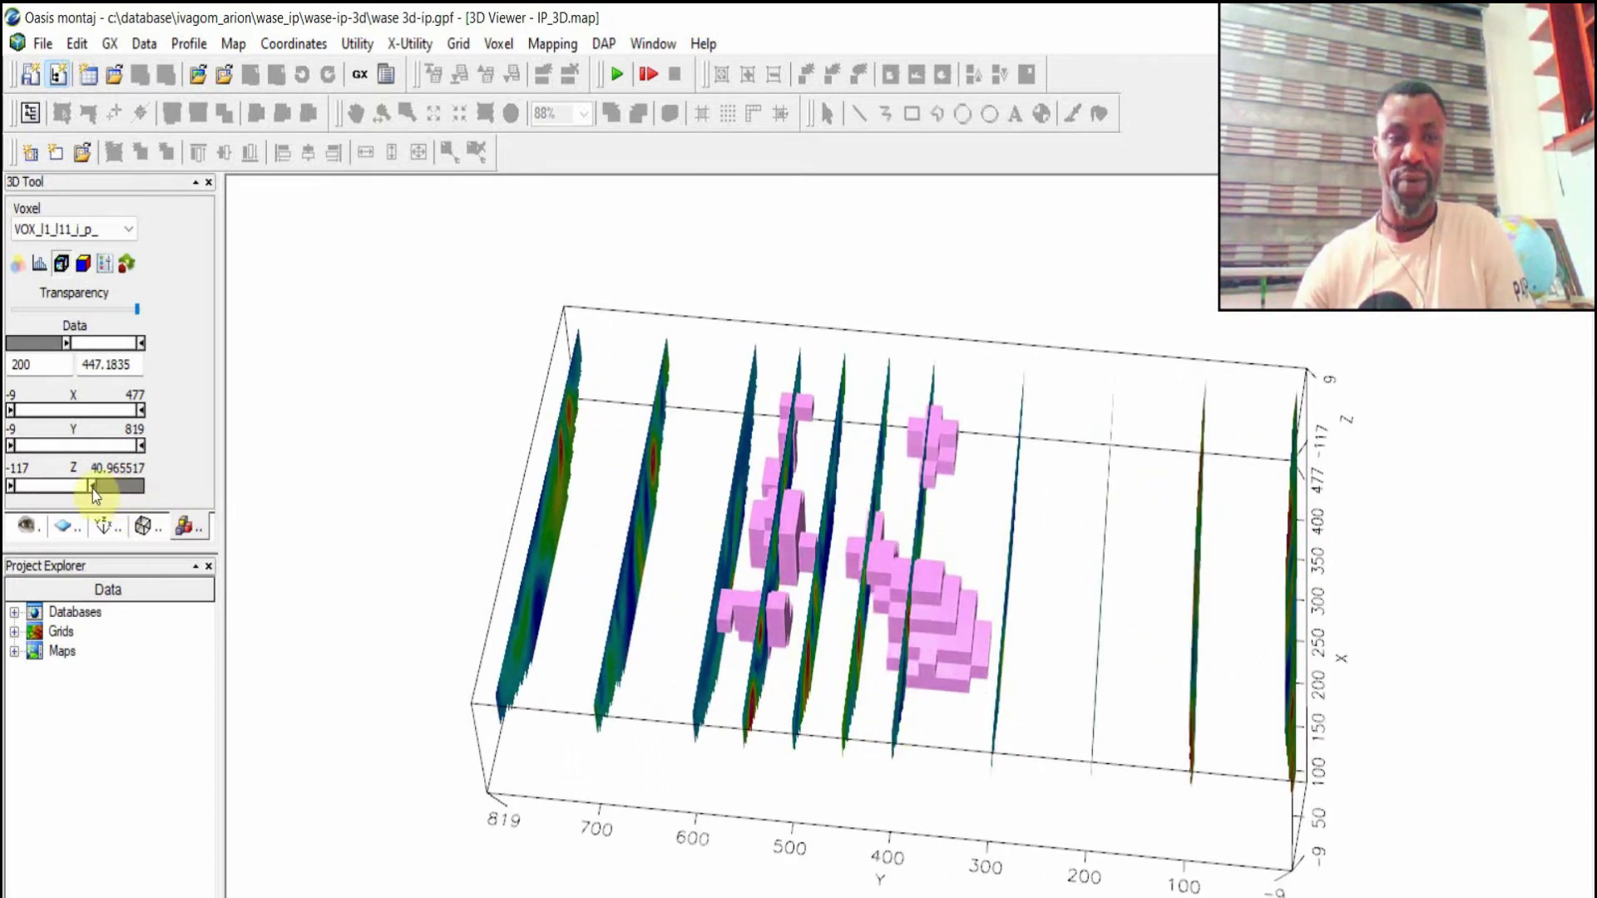
pyautogui.moveTo(92, 491); pyautogui.dragTo(79, 488)
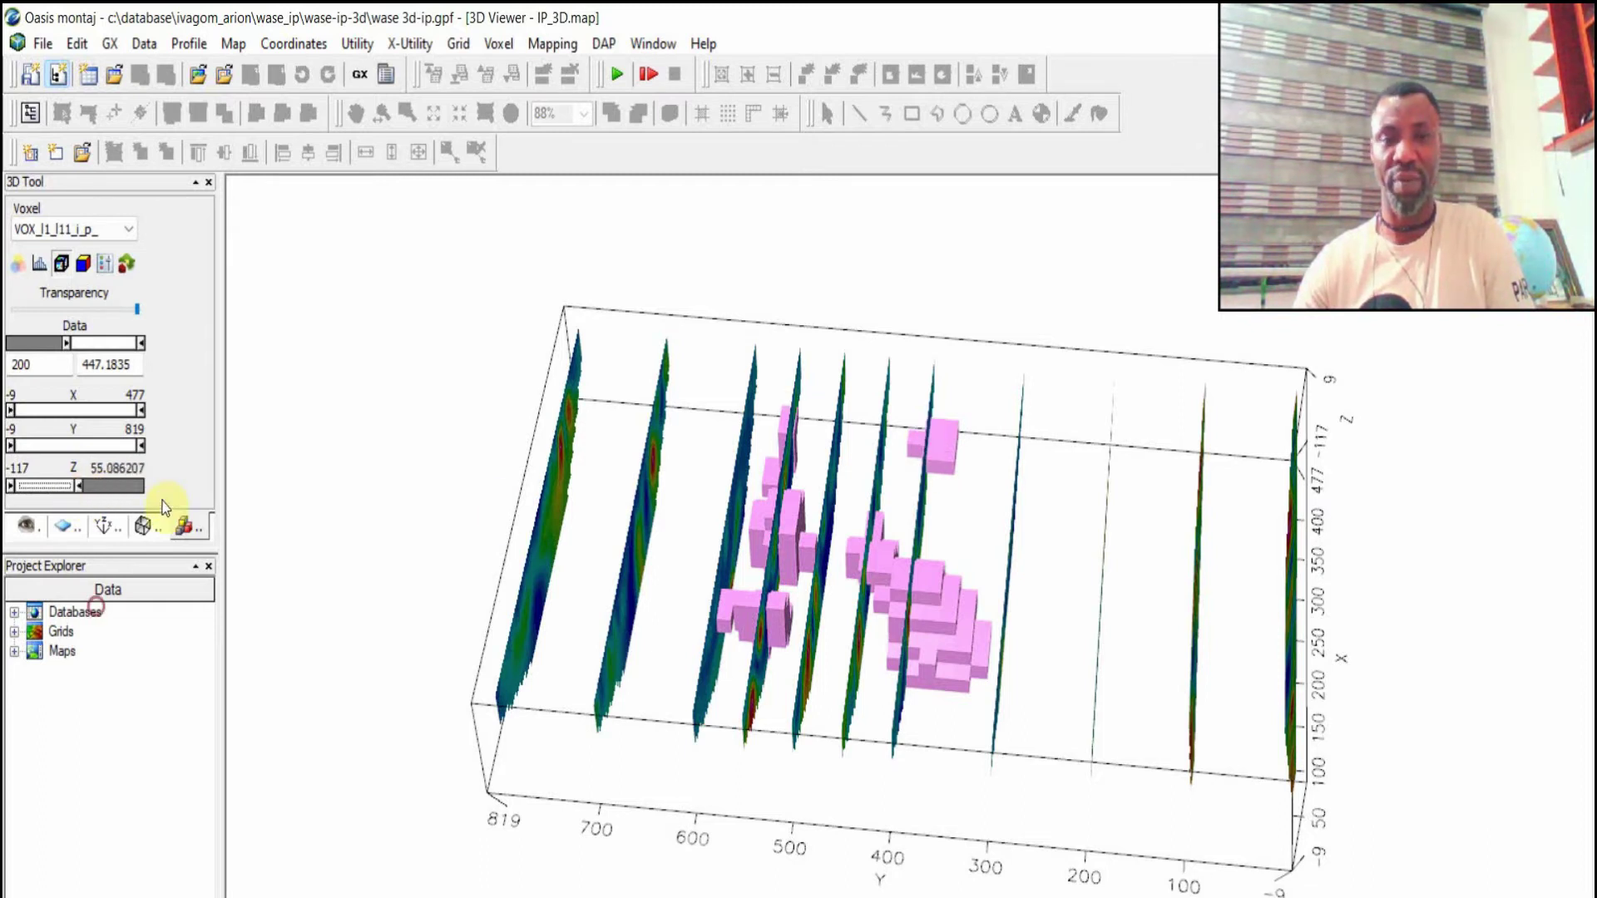
pyautogui.moveTo(916, 702); pyautogui.dragTo(613, 542)
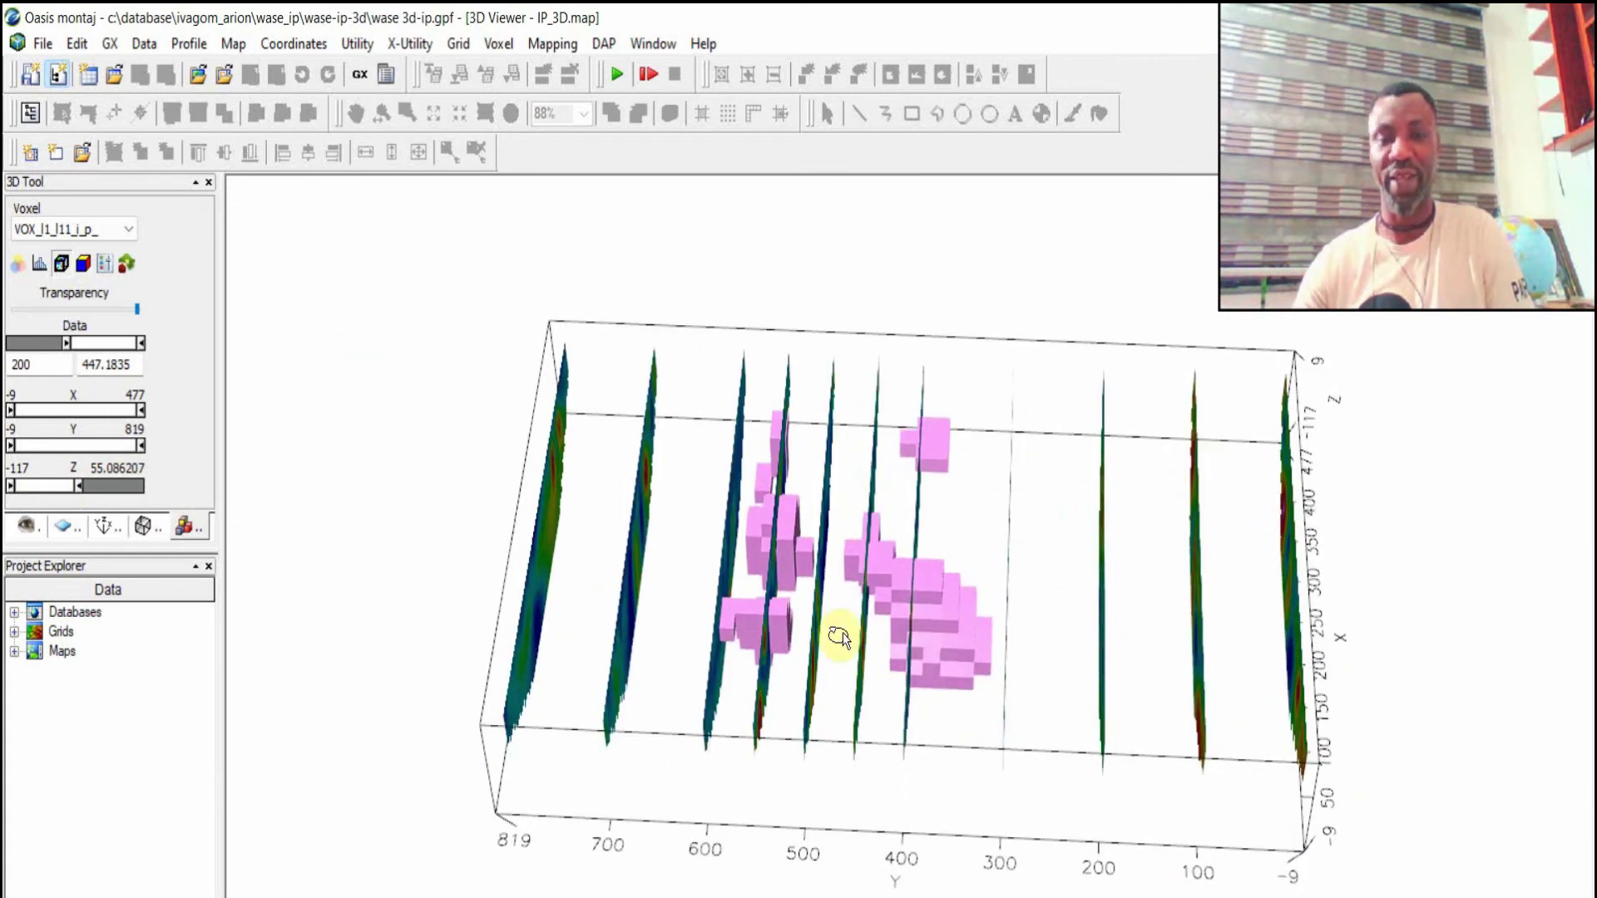
pyautogui.moveTo(845, 606); pyautogui.dragTo(812, 687)
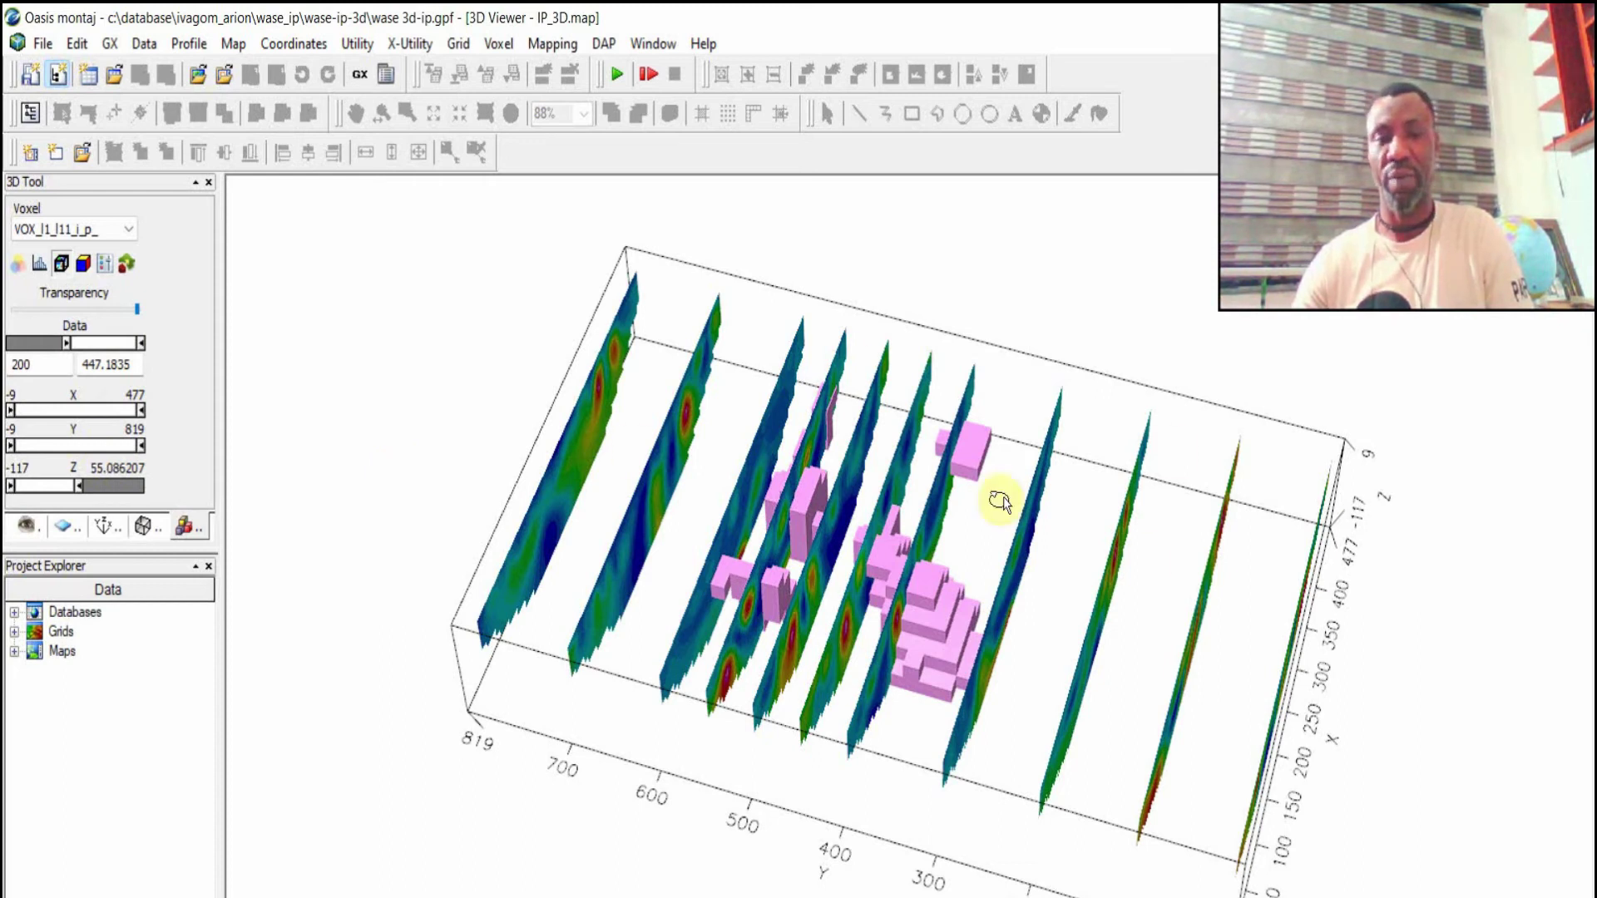
pyautogui.moveTo(863, 693); pyautogui.dragTo(657, 553)
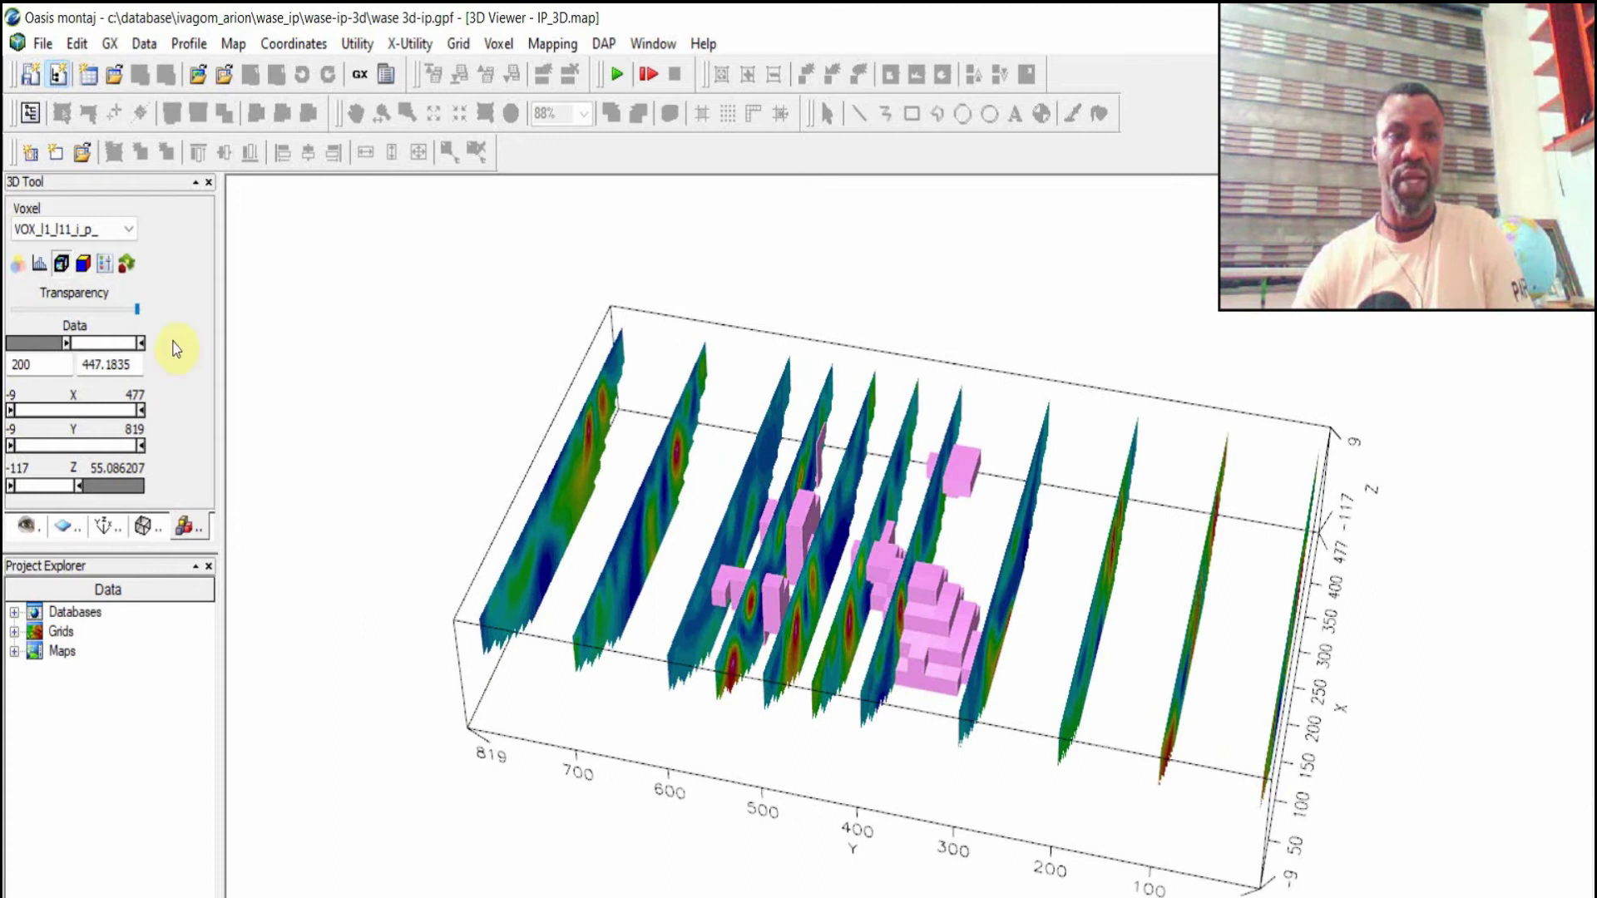
pyautogui.click(129, 229)
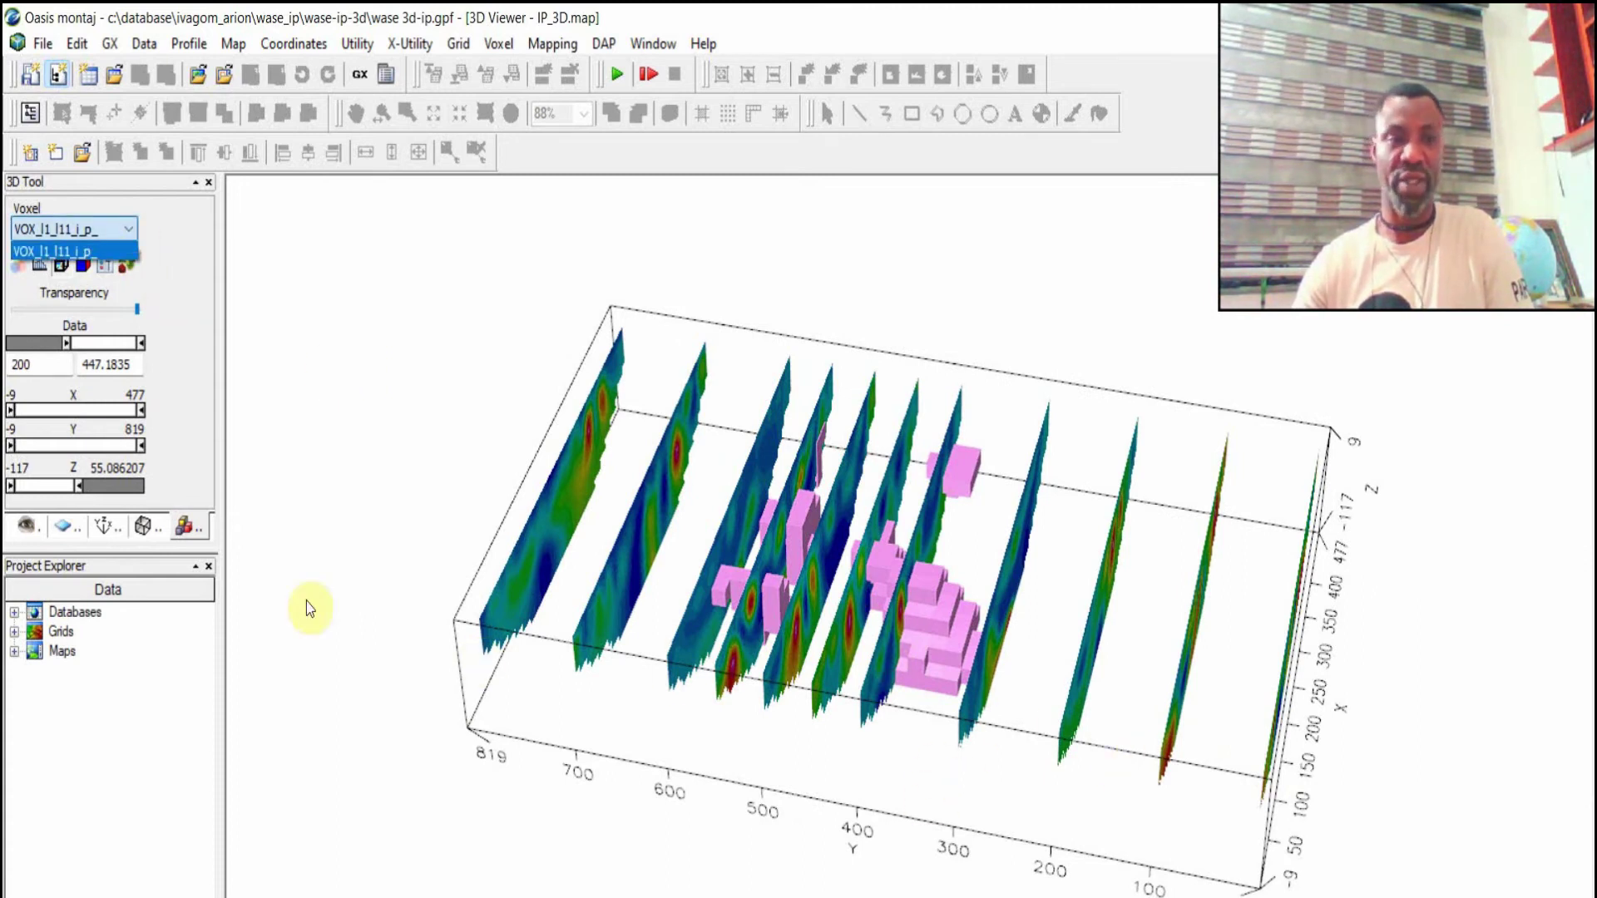
pyautogui.click(129, 659)
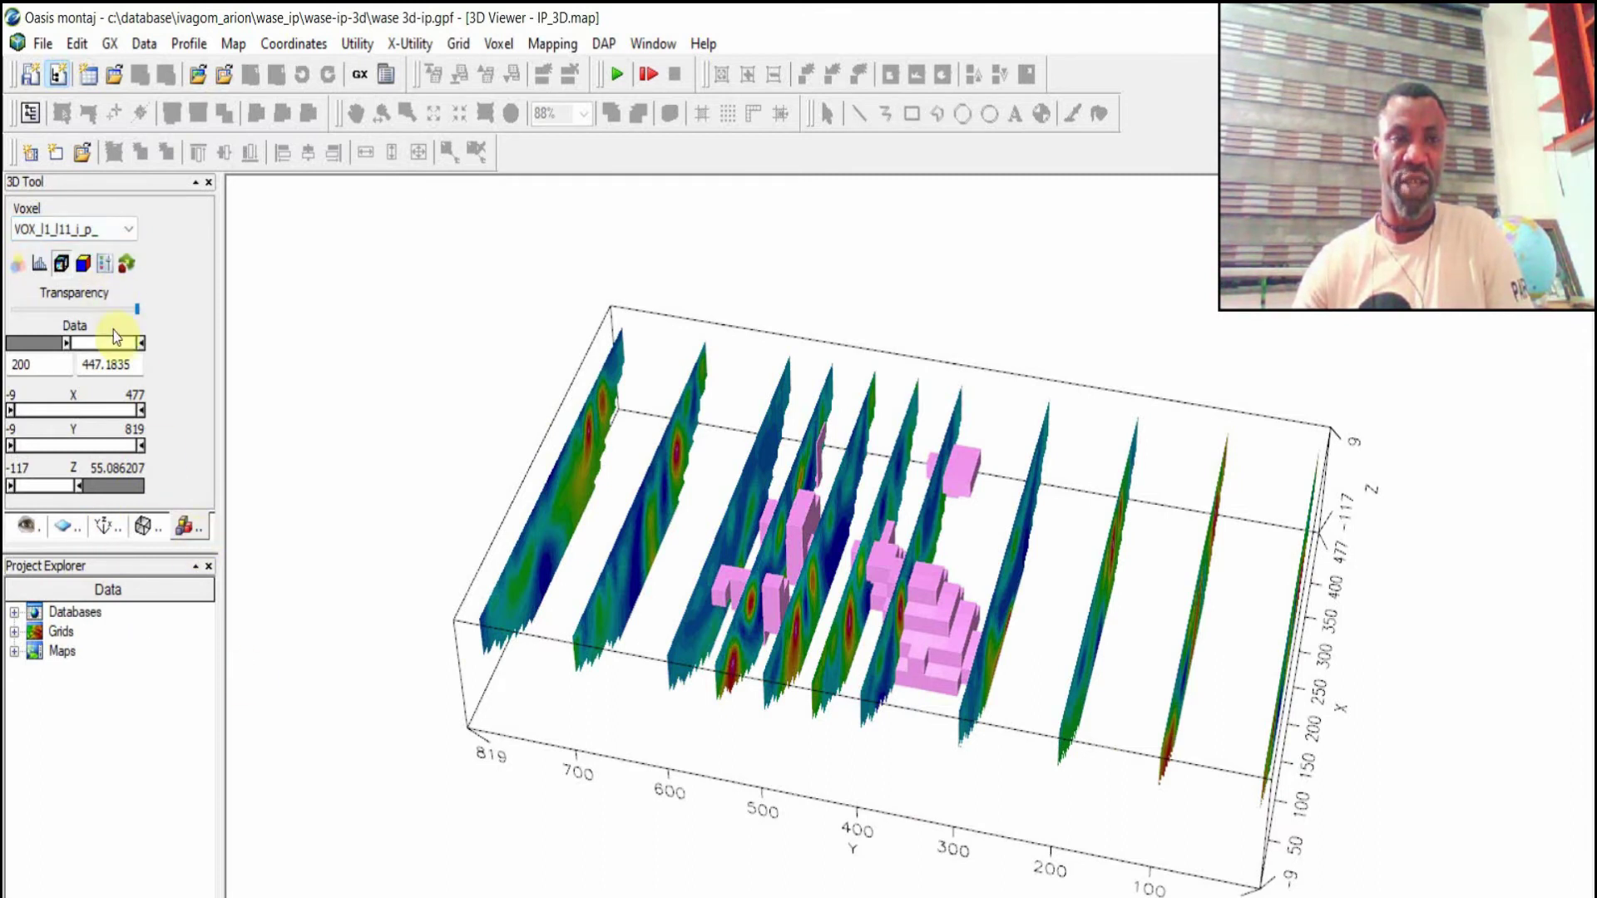
pyautogui.moveTo(137, 309)
pyautogui.mouseDown()
pyautogui.moveTo(108, 313)
pyautogui.moveTo(137, 309)
pyautogui.mouseUp()
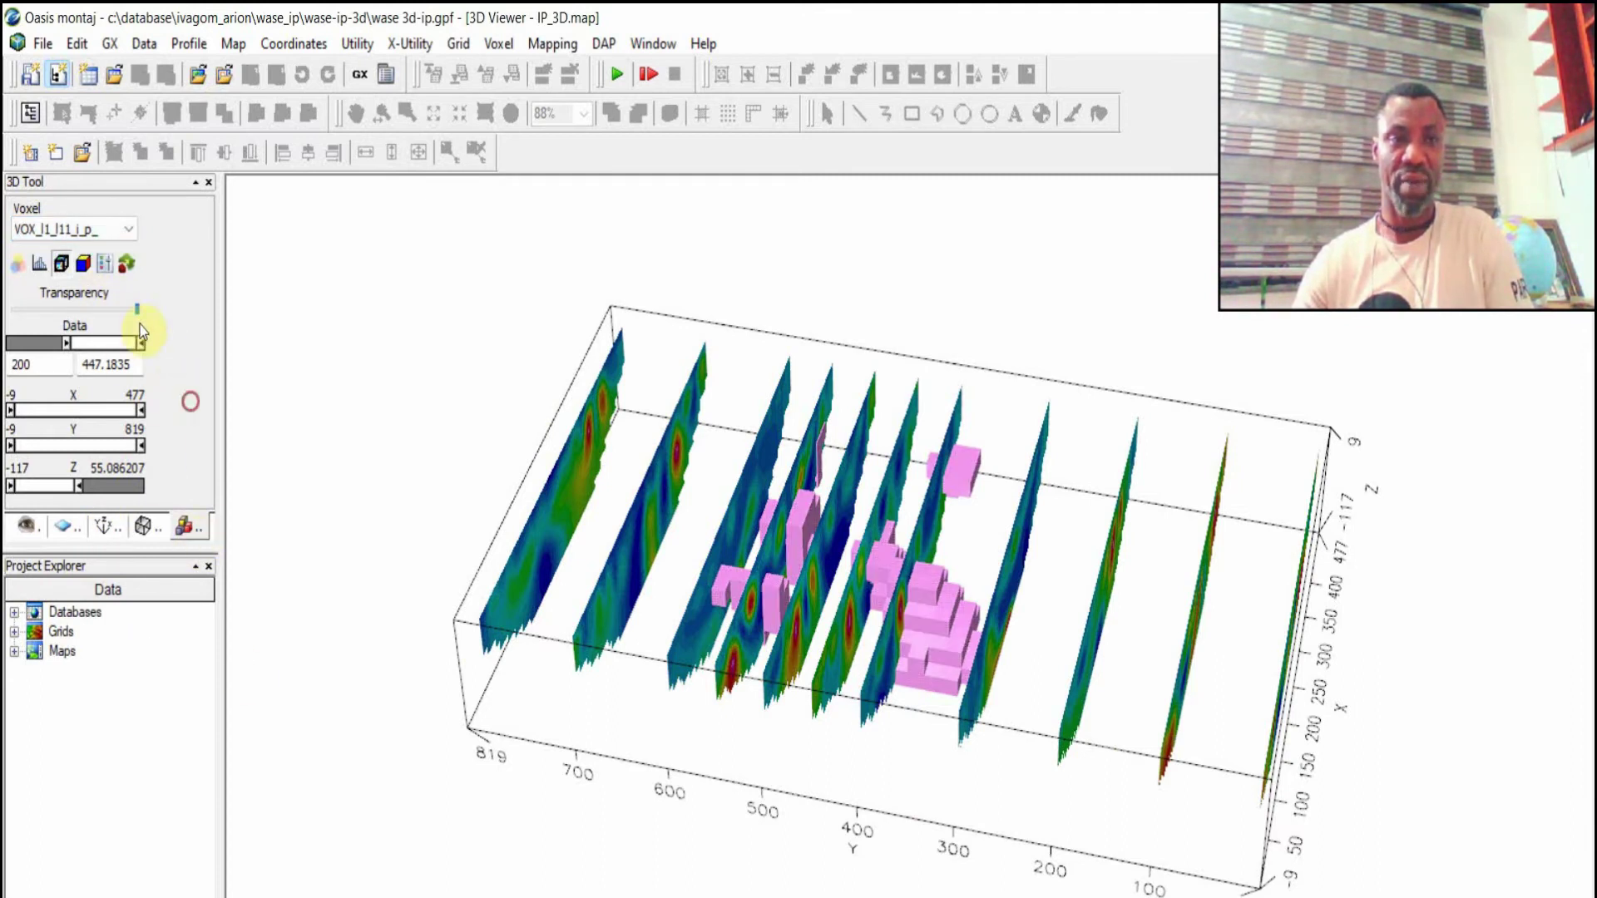
pyautogui.click(38, 265)
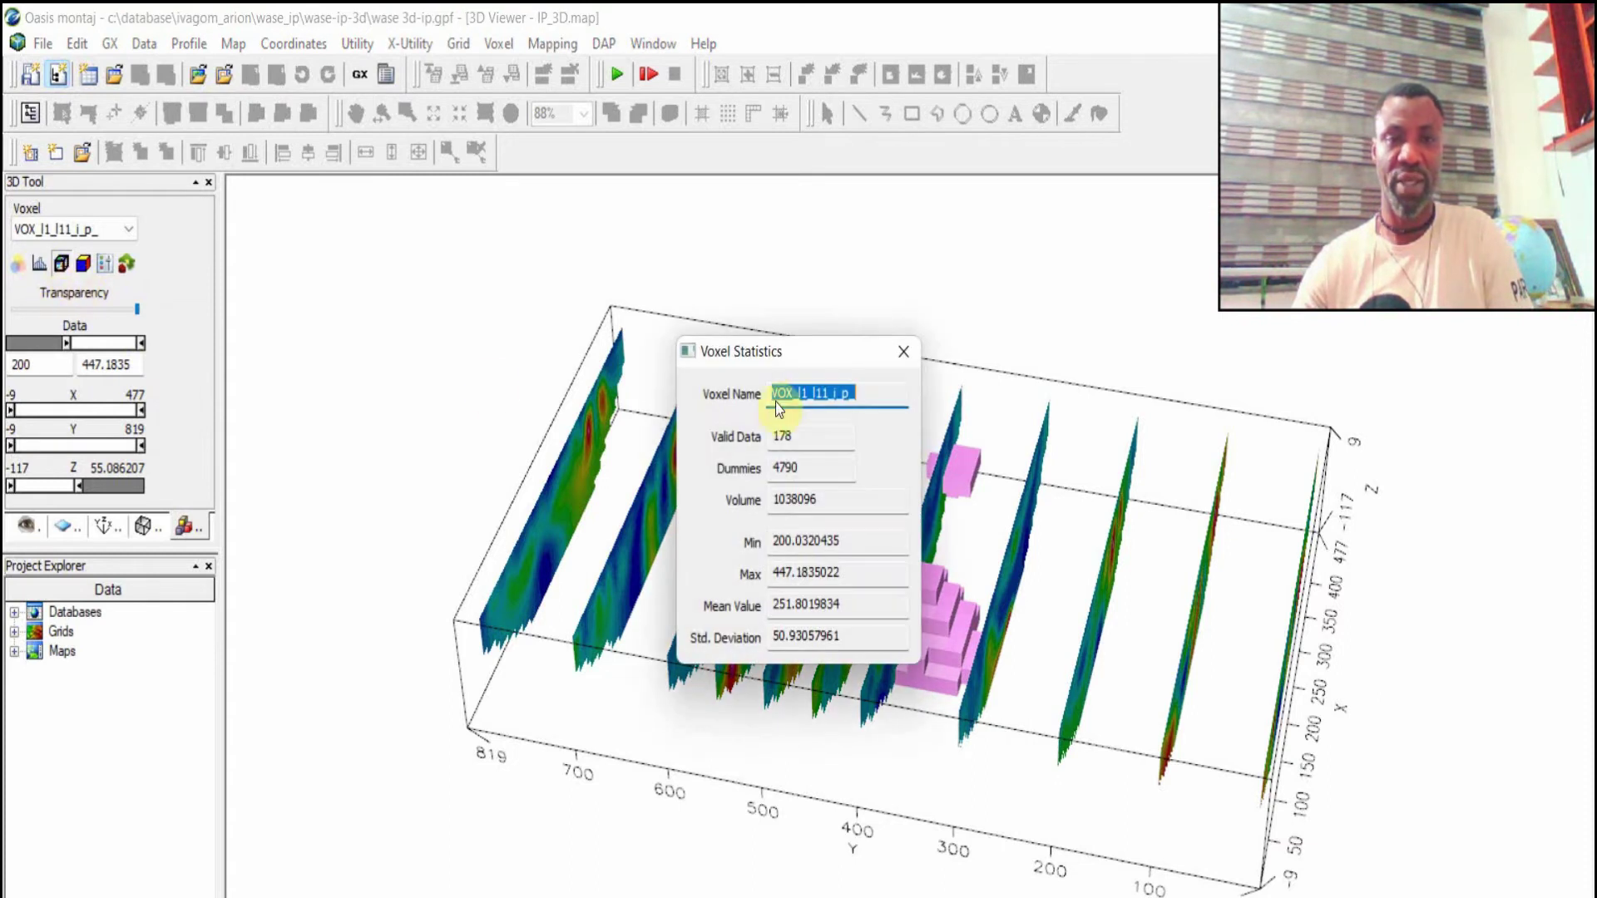
pyautogui.click(1136, 448)
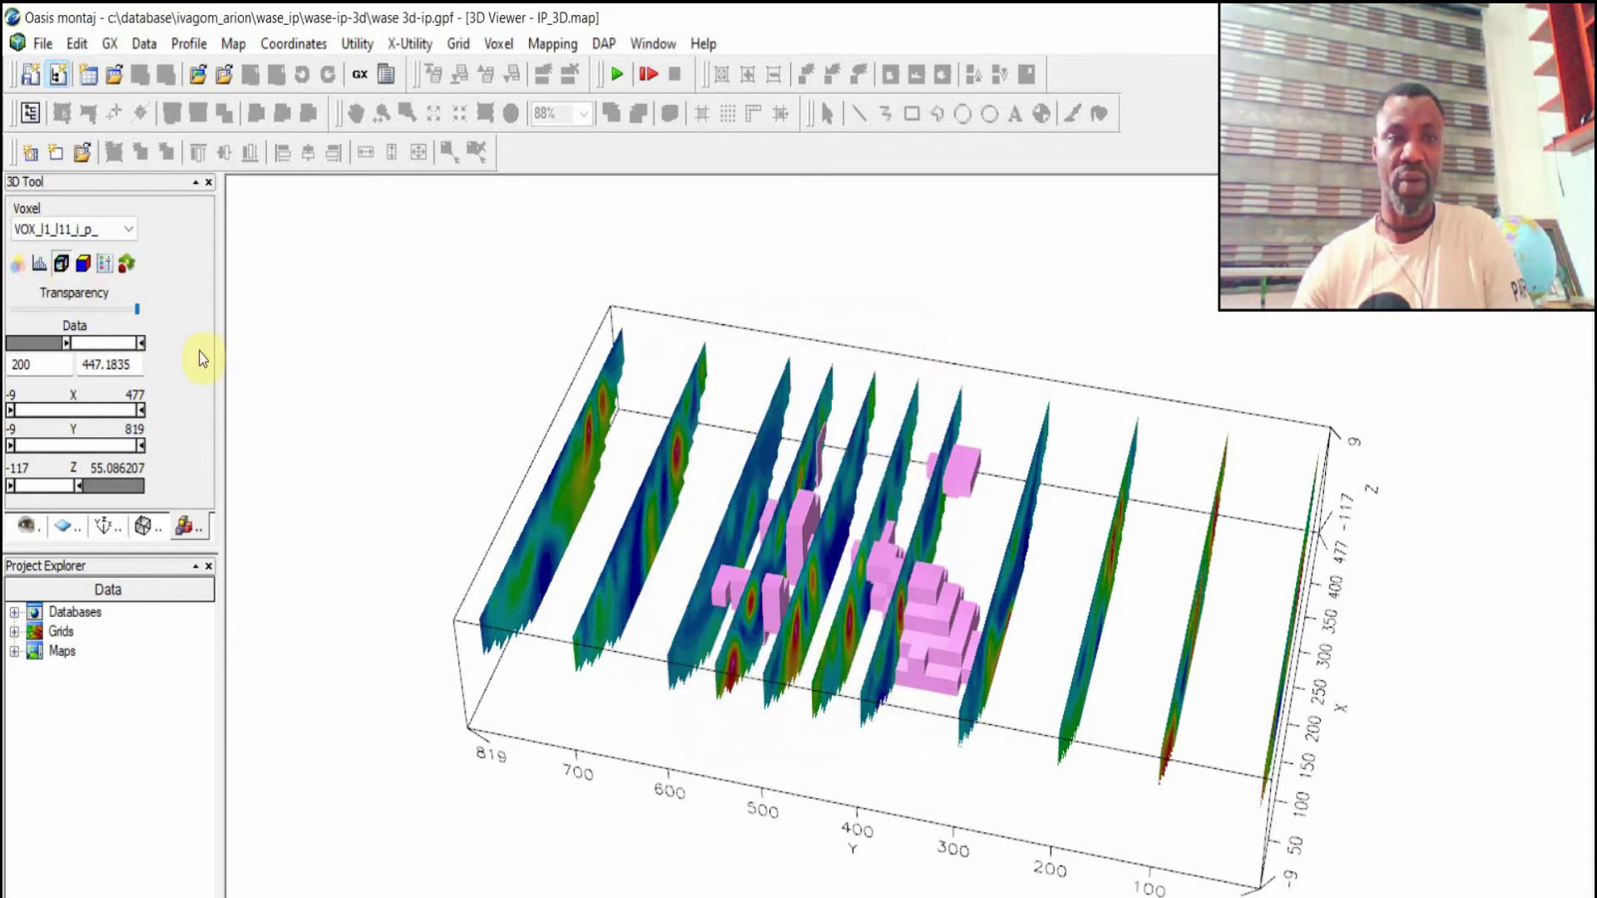
pyautogui.click(126, 264)
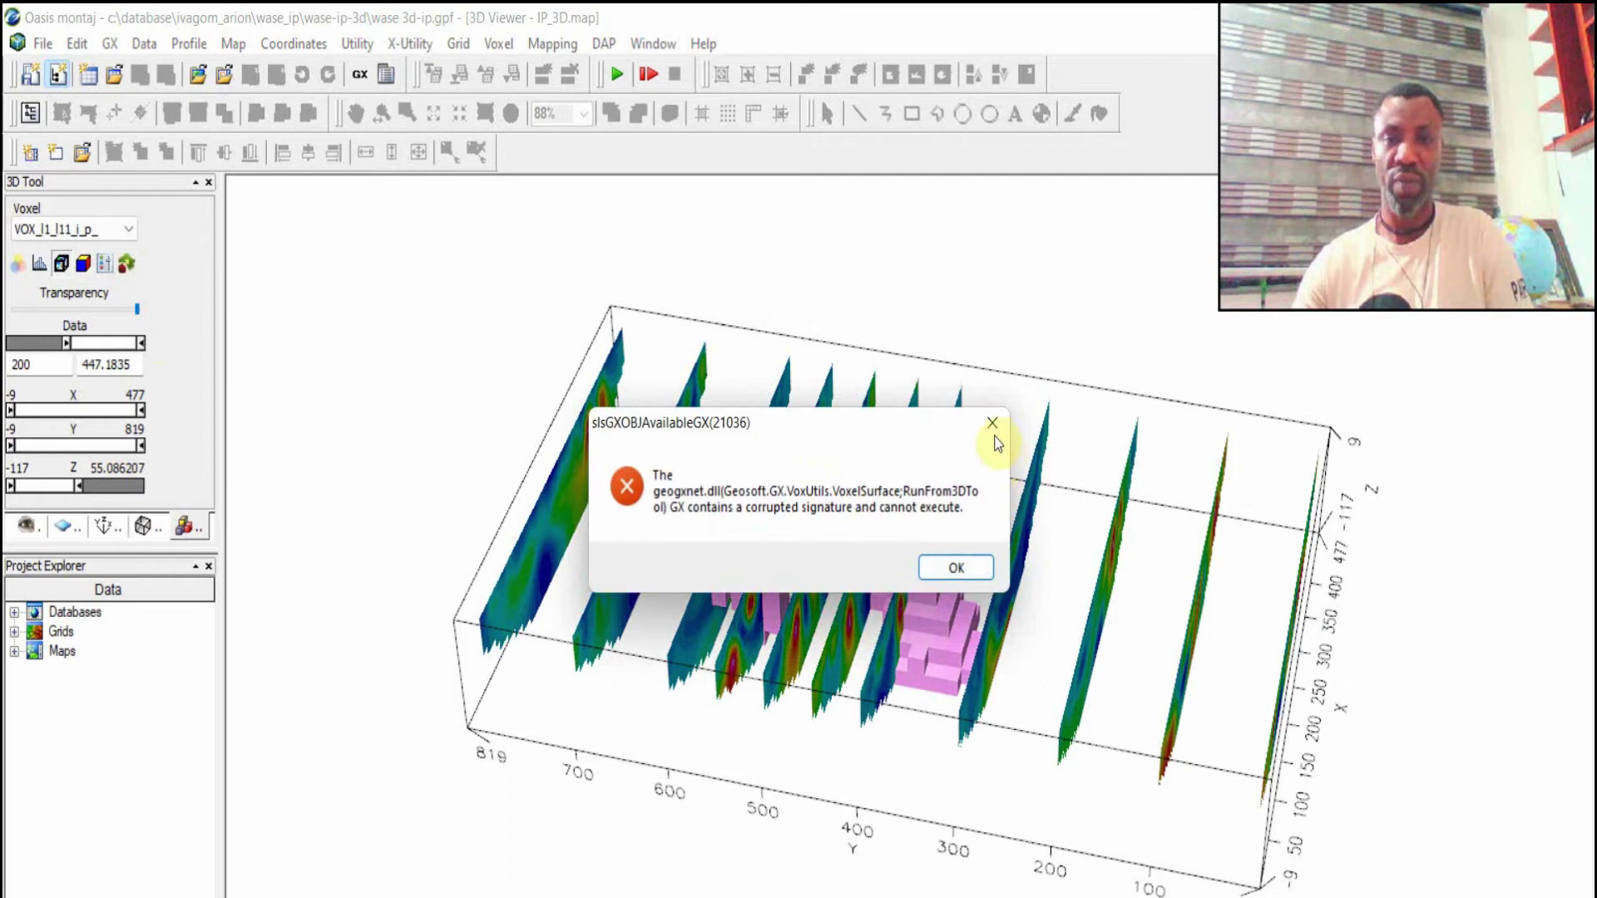
pyautogui.press('Return')
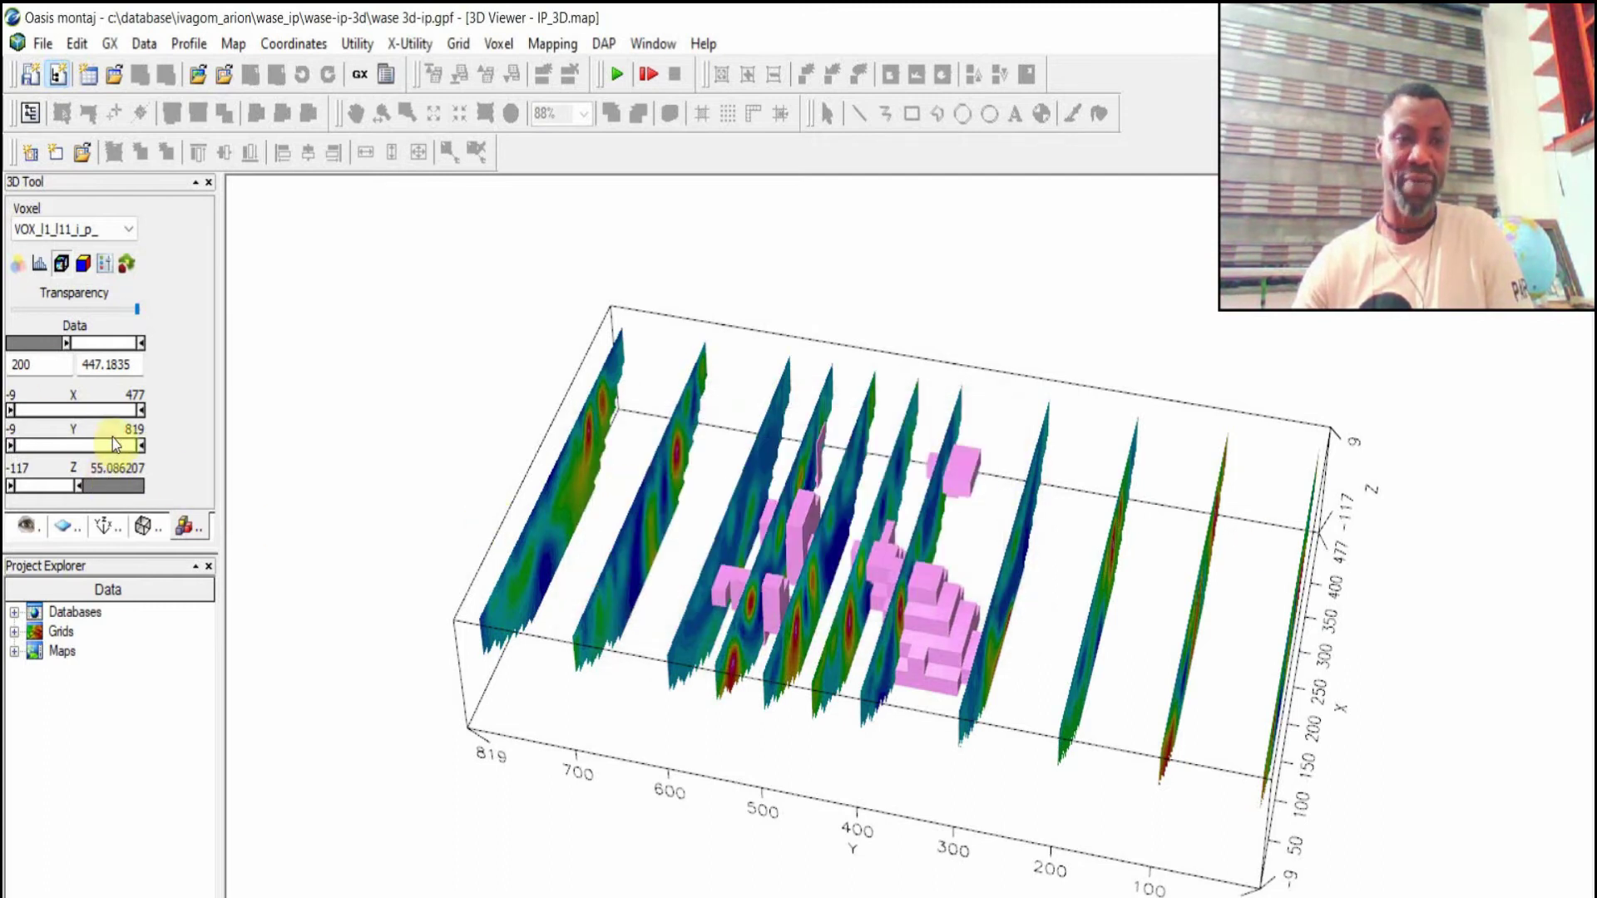
pyautogui.click(126, 264)
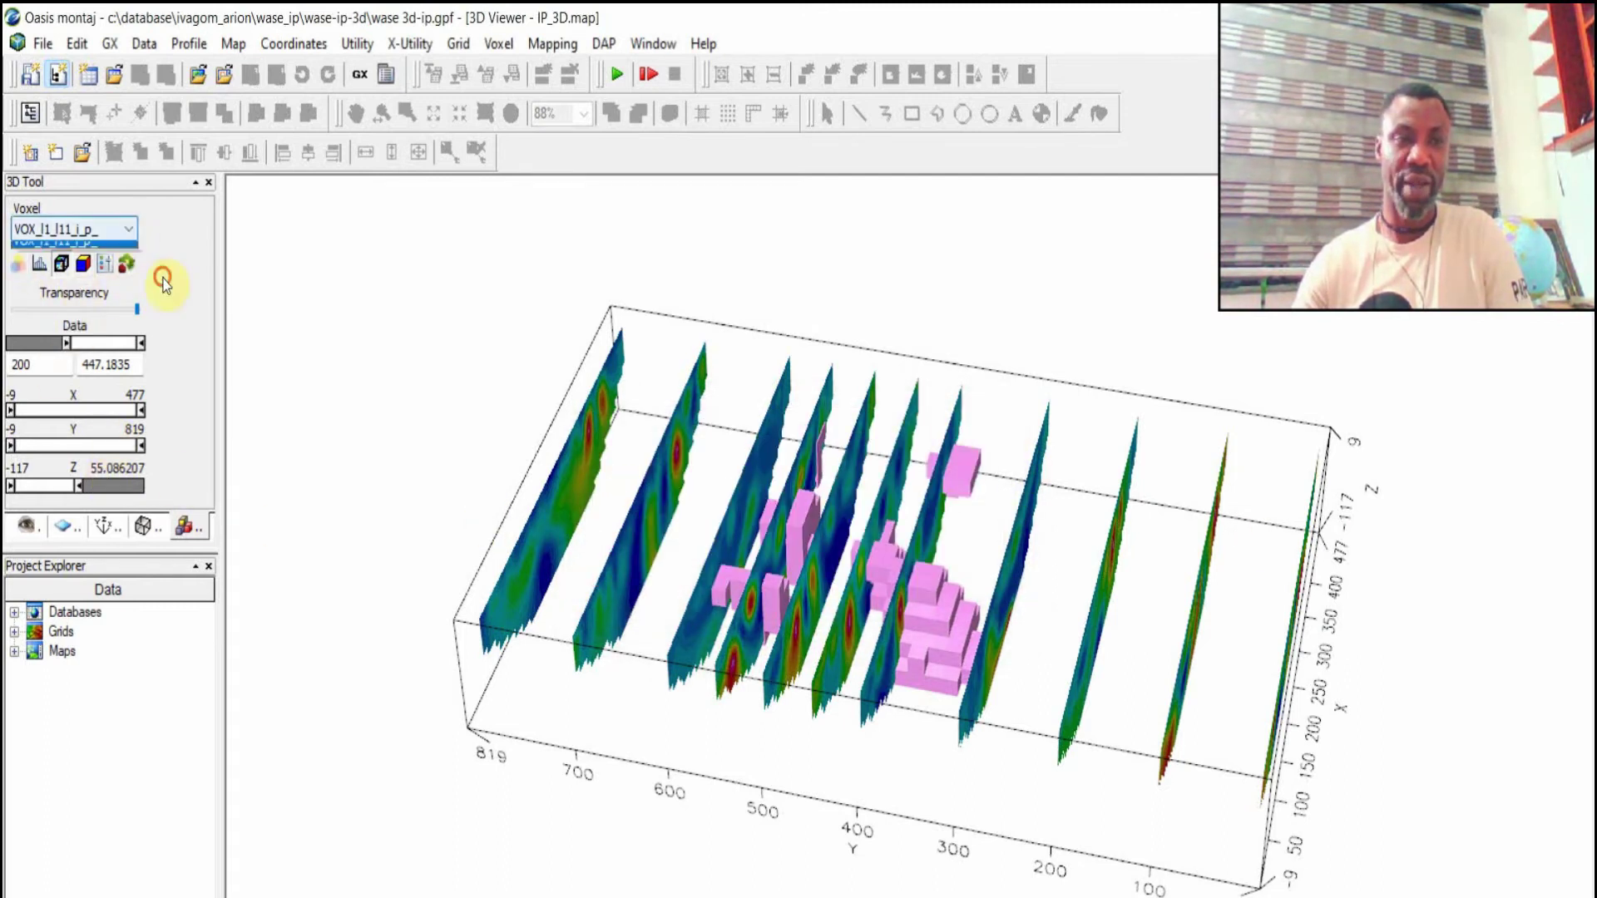
pyautogui.click(128, 226)
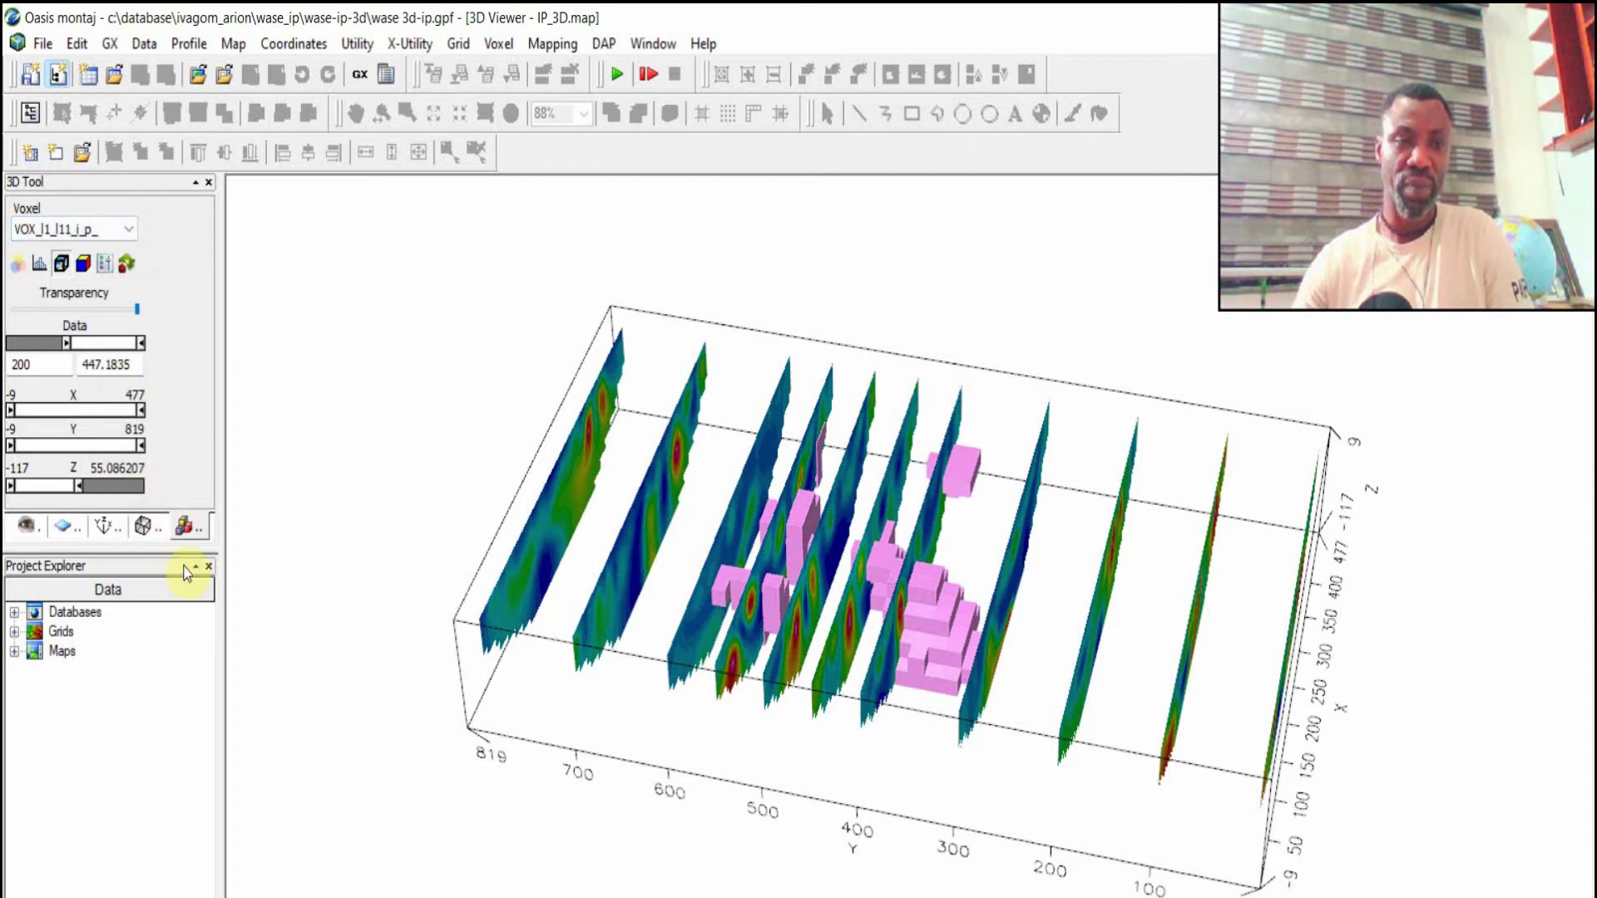
pyautogui.click(143, 530)
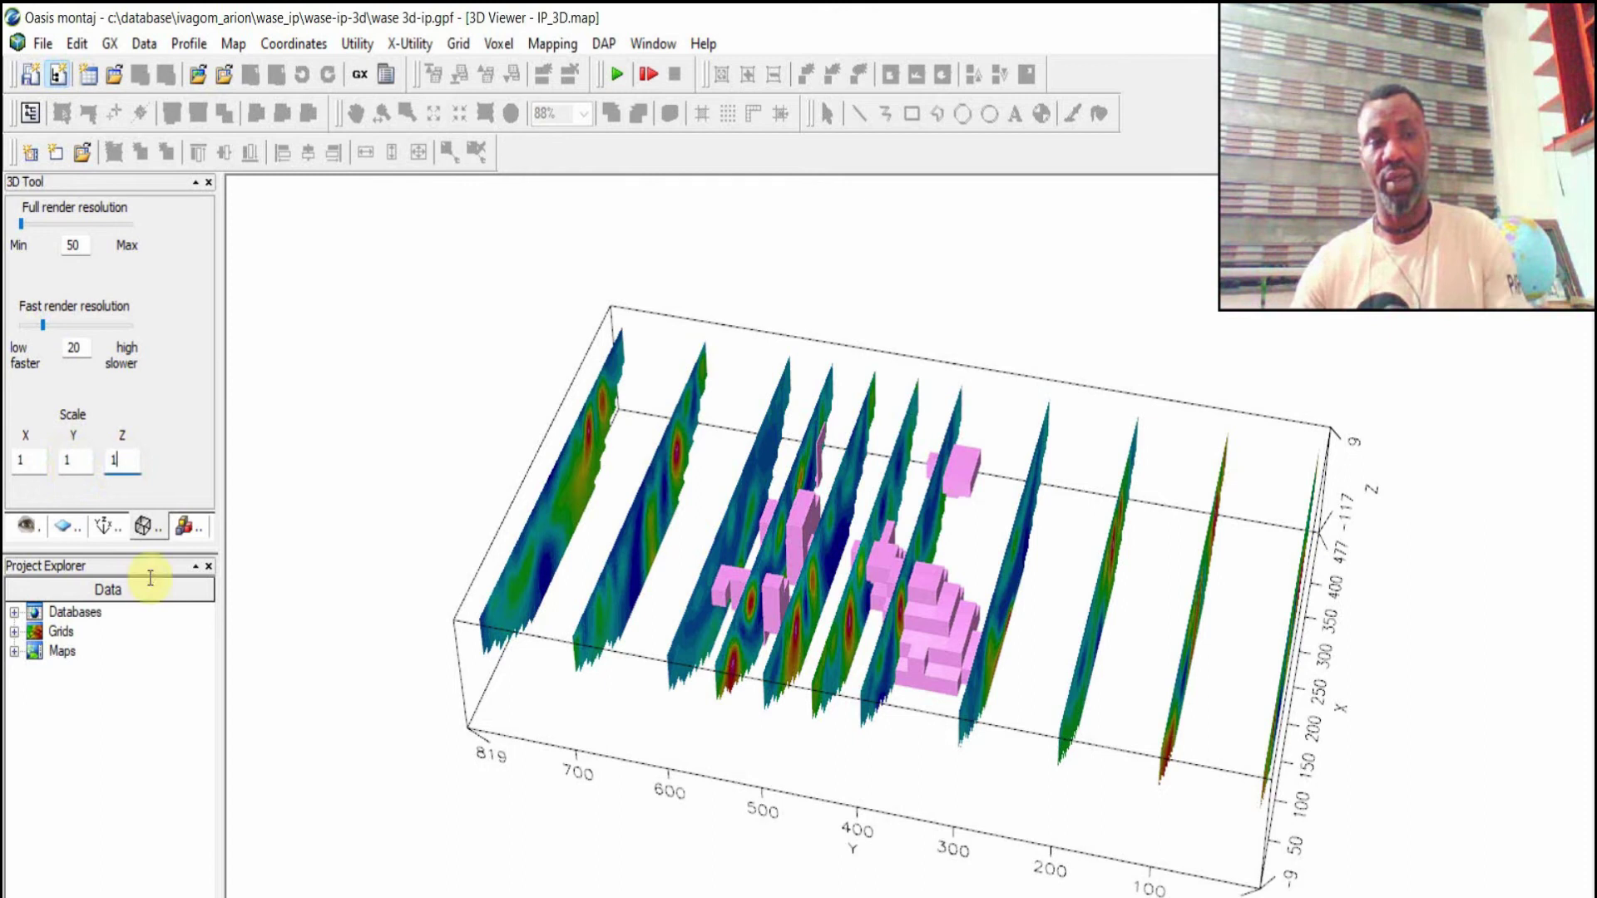
# Try Z and Y scales of 2 to stretch the scene, then clear them again.
pyautogui.doubleClick(111, 462)
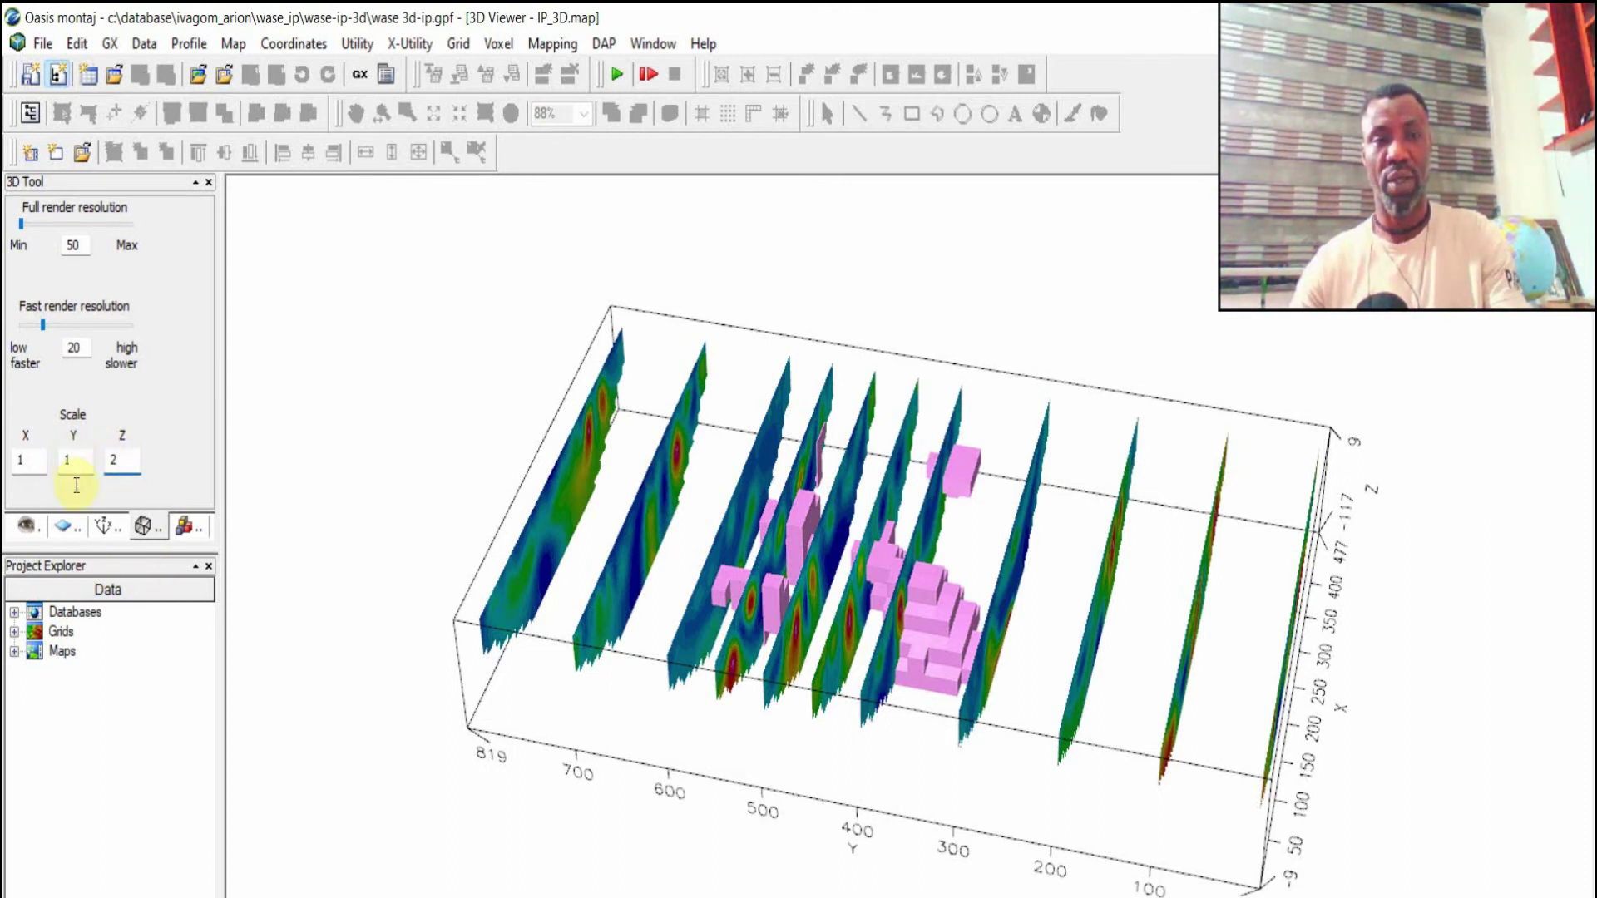
pyautogui.click(81, 463)
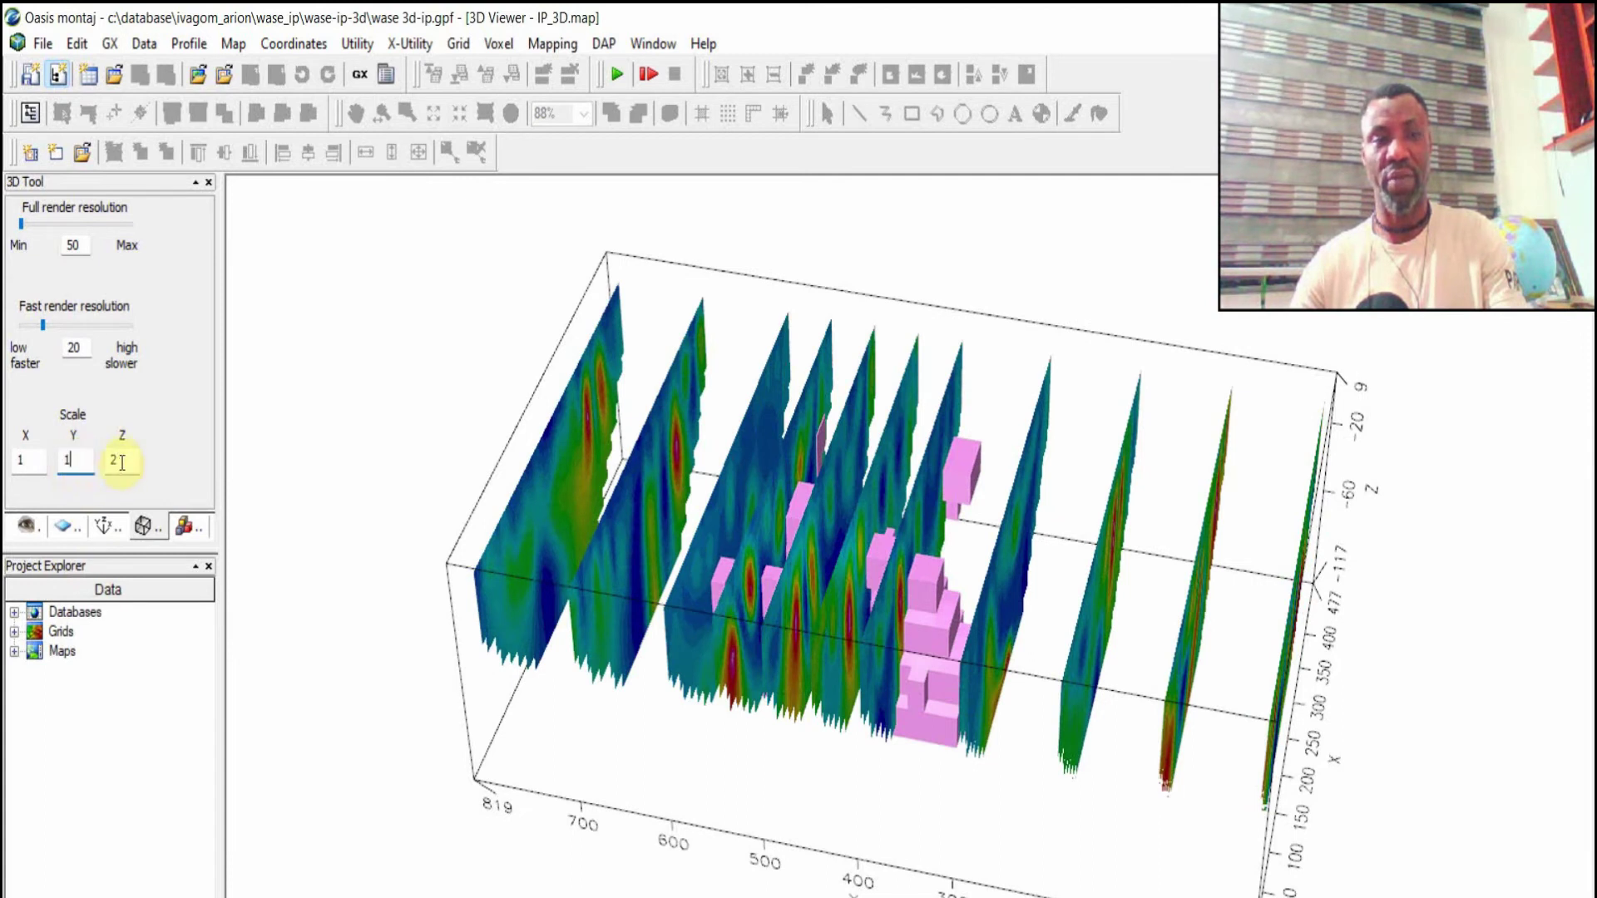
pyautogui.doubleClick(122, 462)
pyautogui.press('BackSpace')
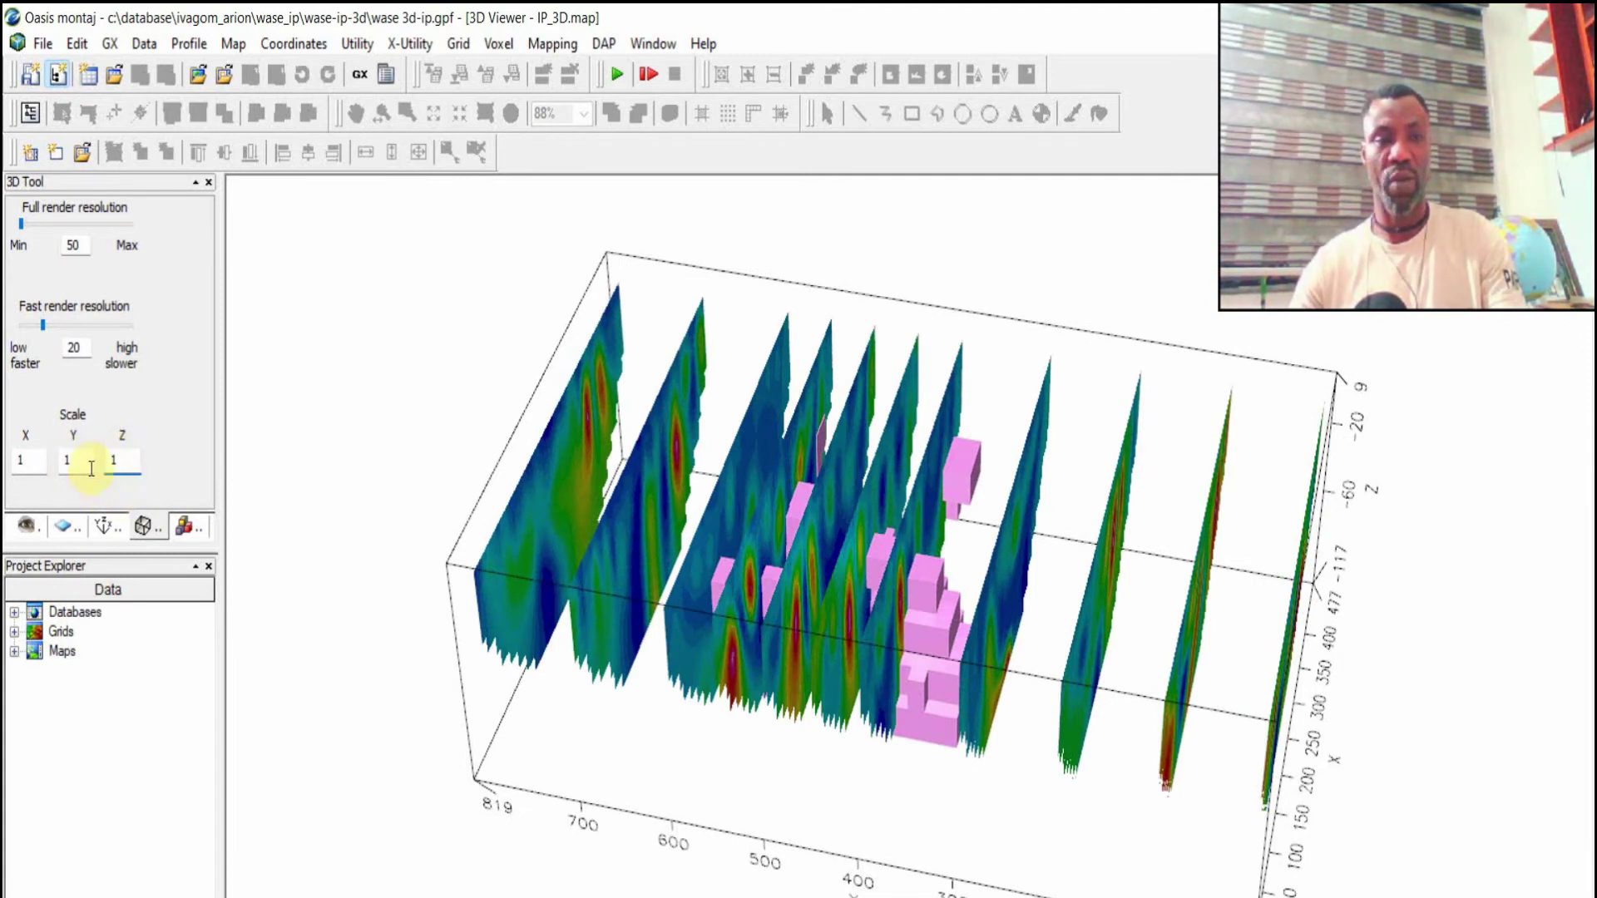
pyautogui.doubleClick(68, 462)
pyautogui.write('2')
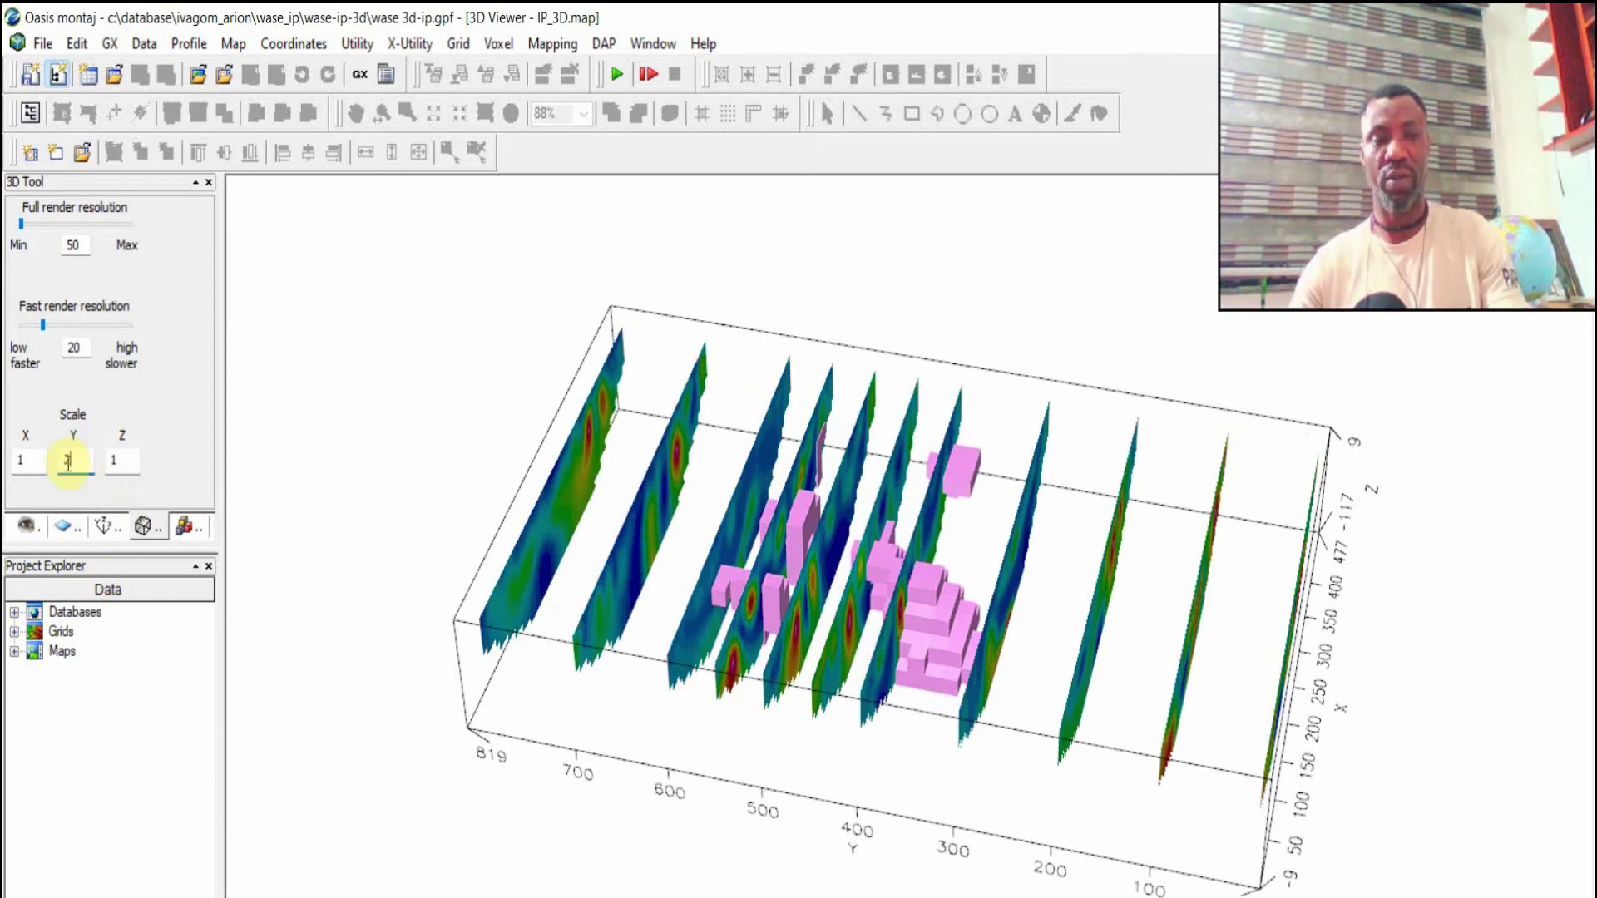
pyautogui.click(31, 464)
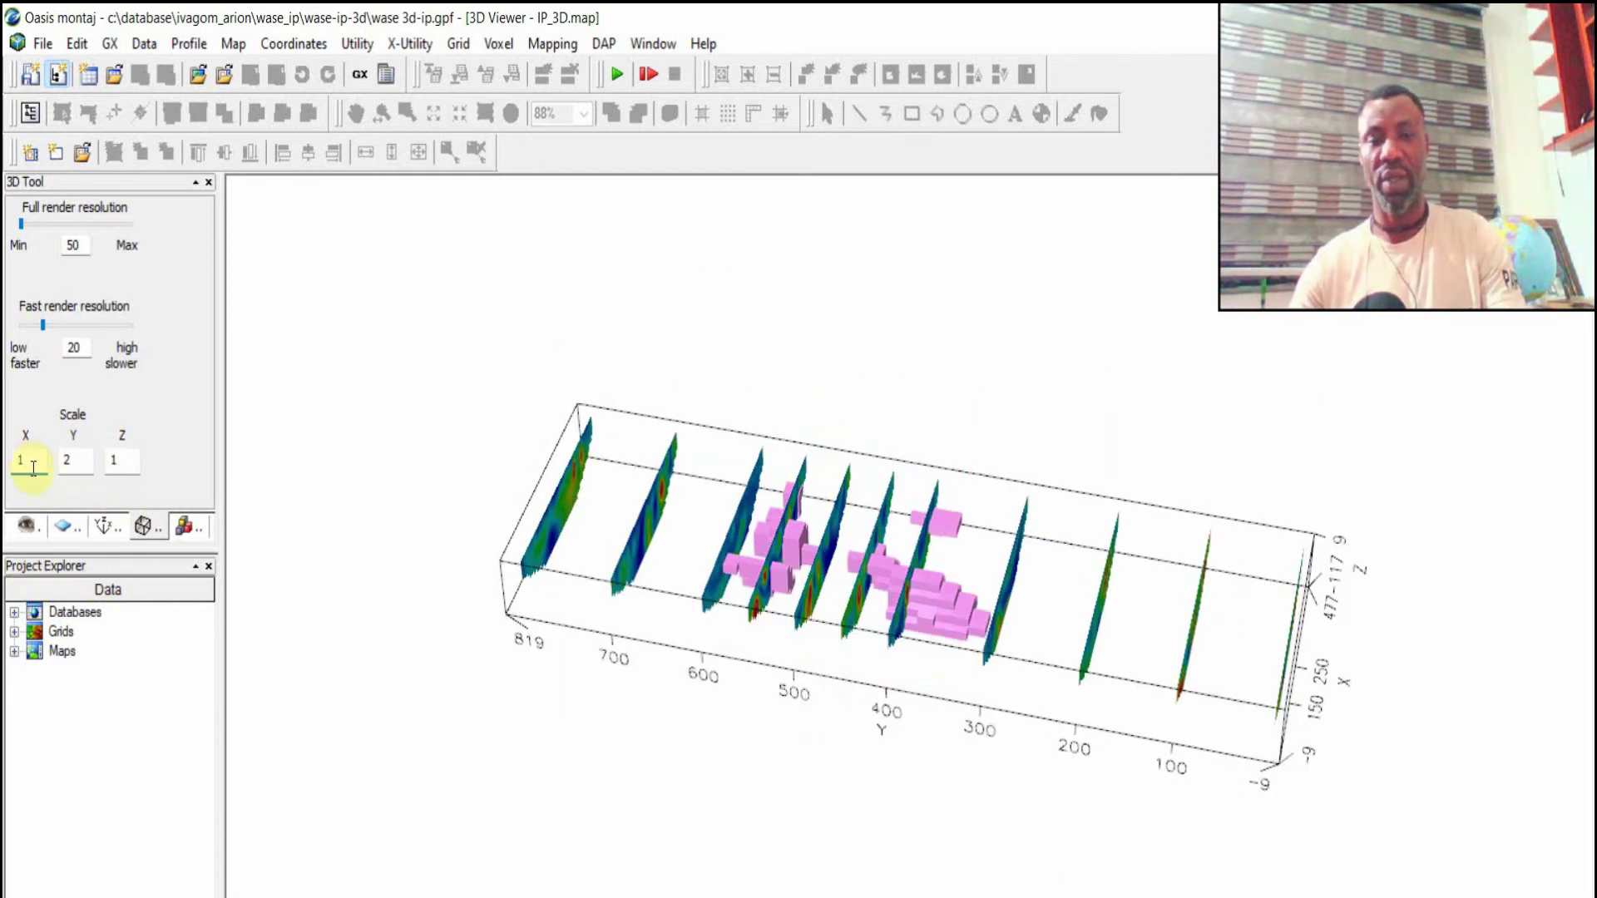
pyautogui.doubleClick(67, 460)
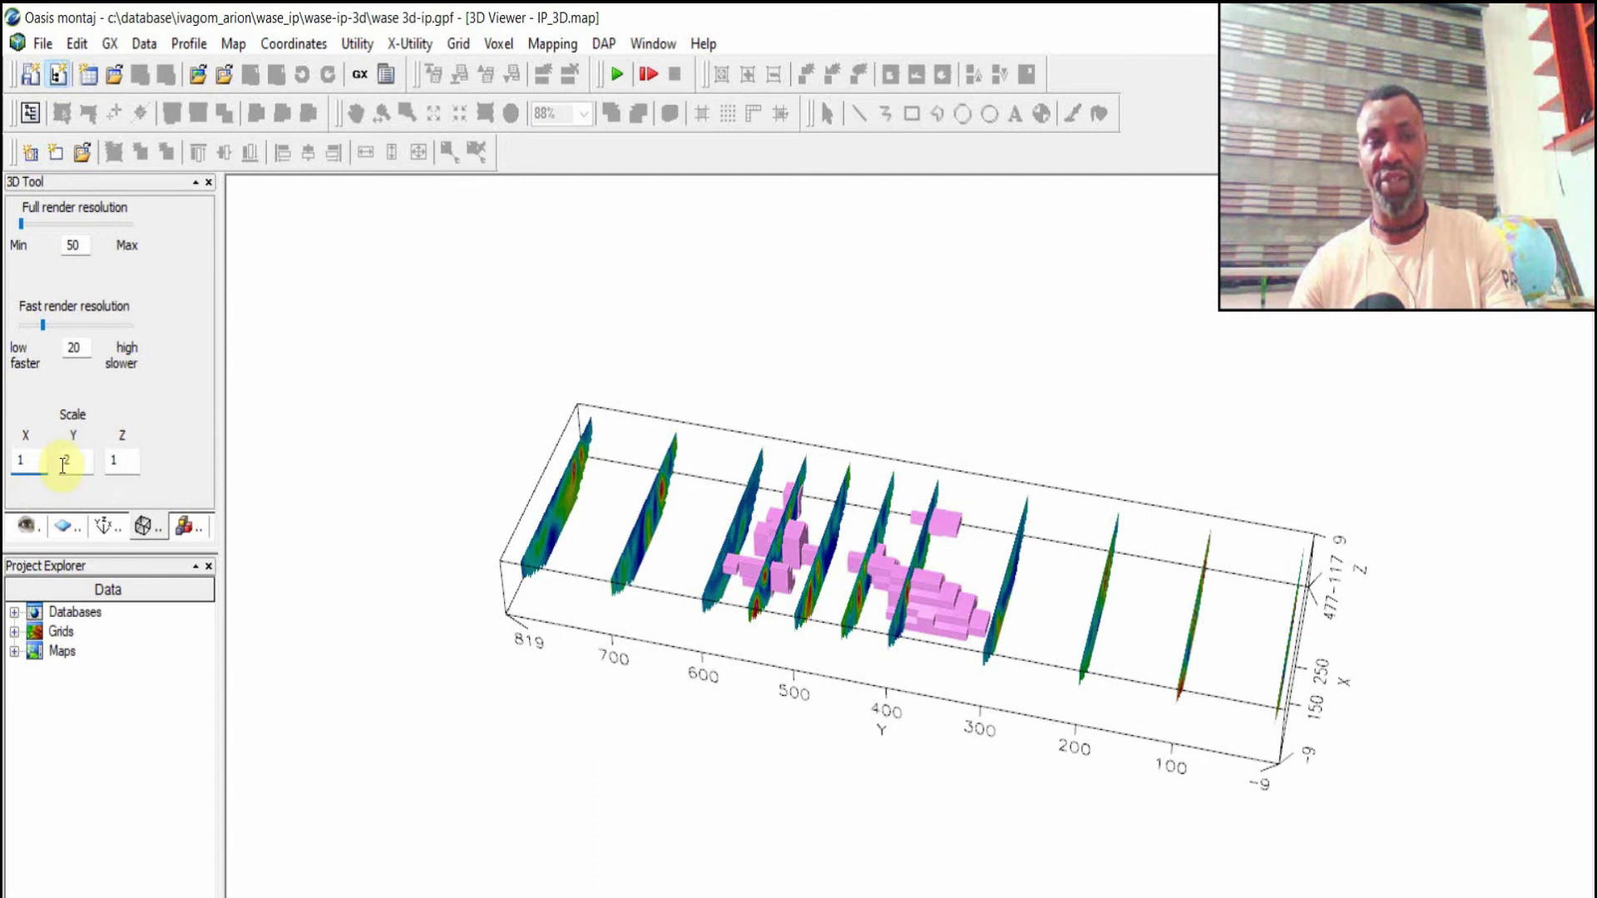
pyautogui.press('BackSpace')
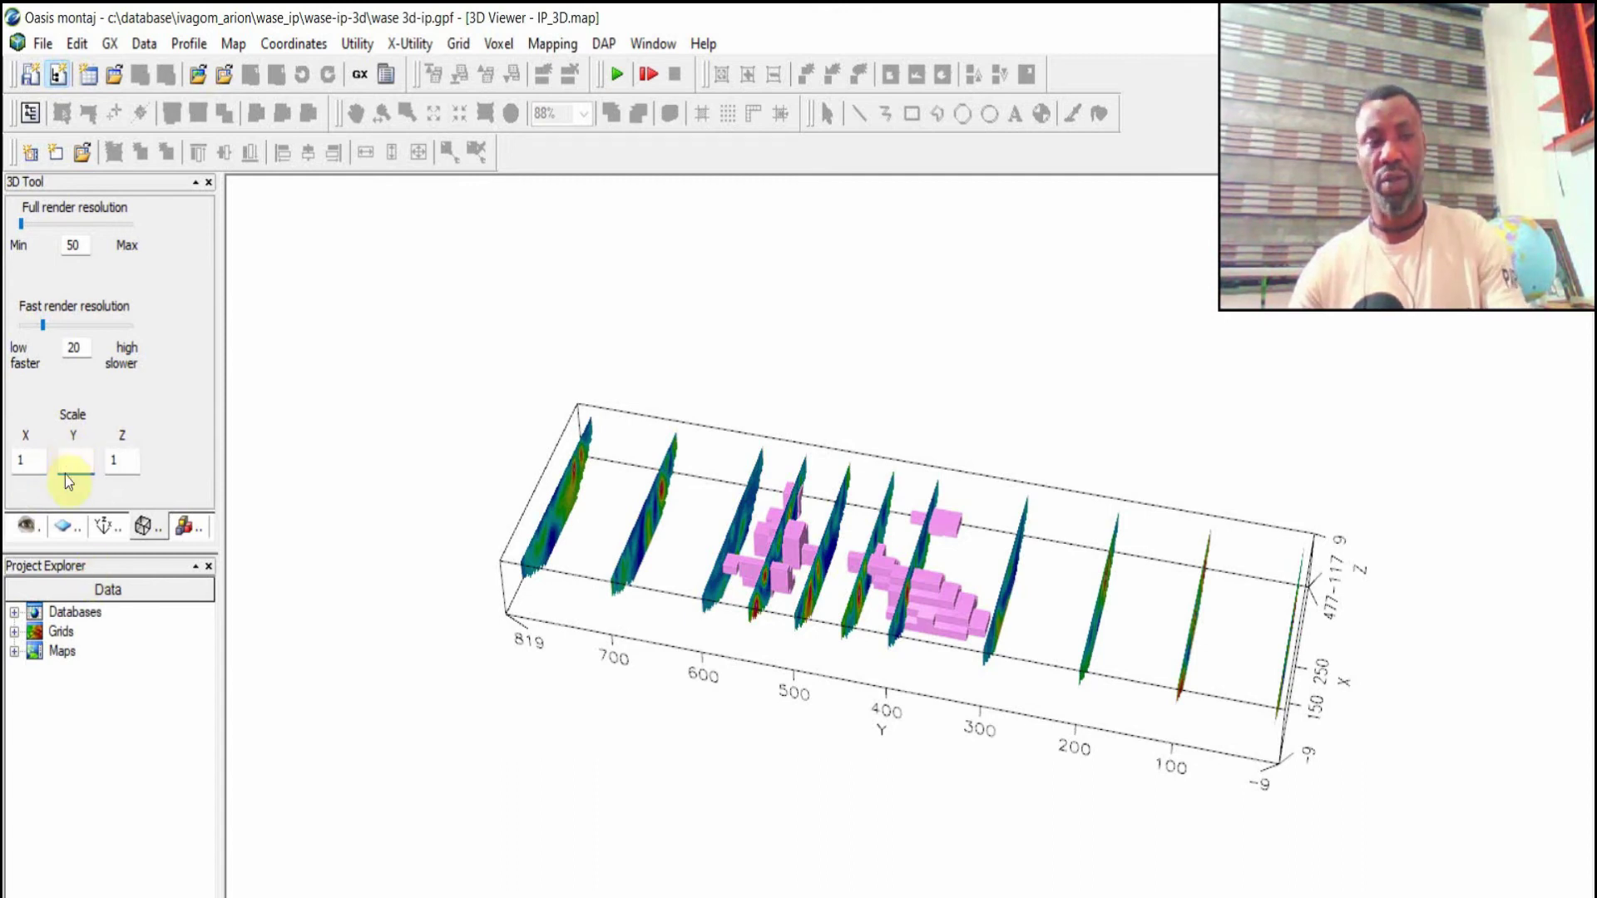
pyautogui.click(33, 460)
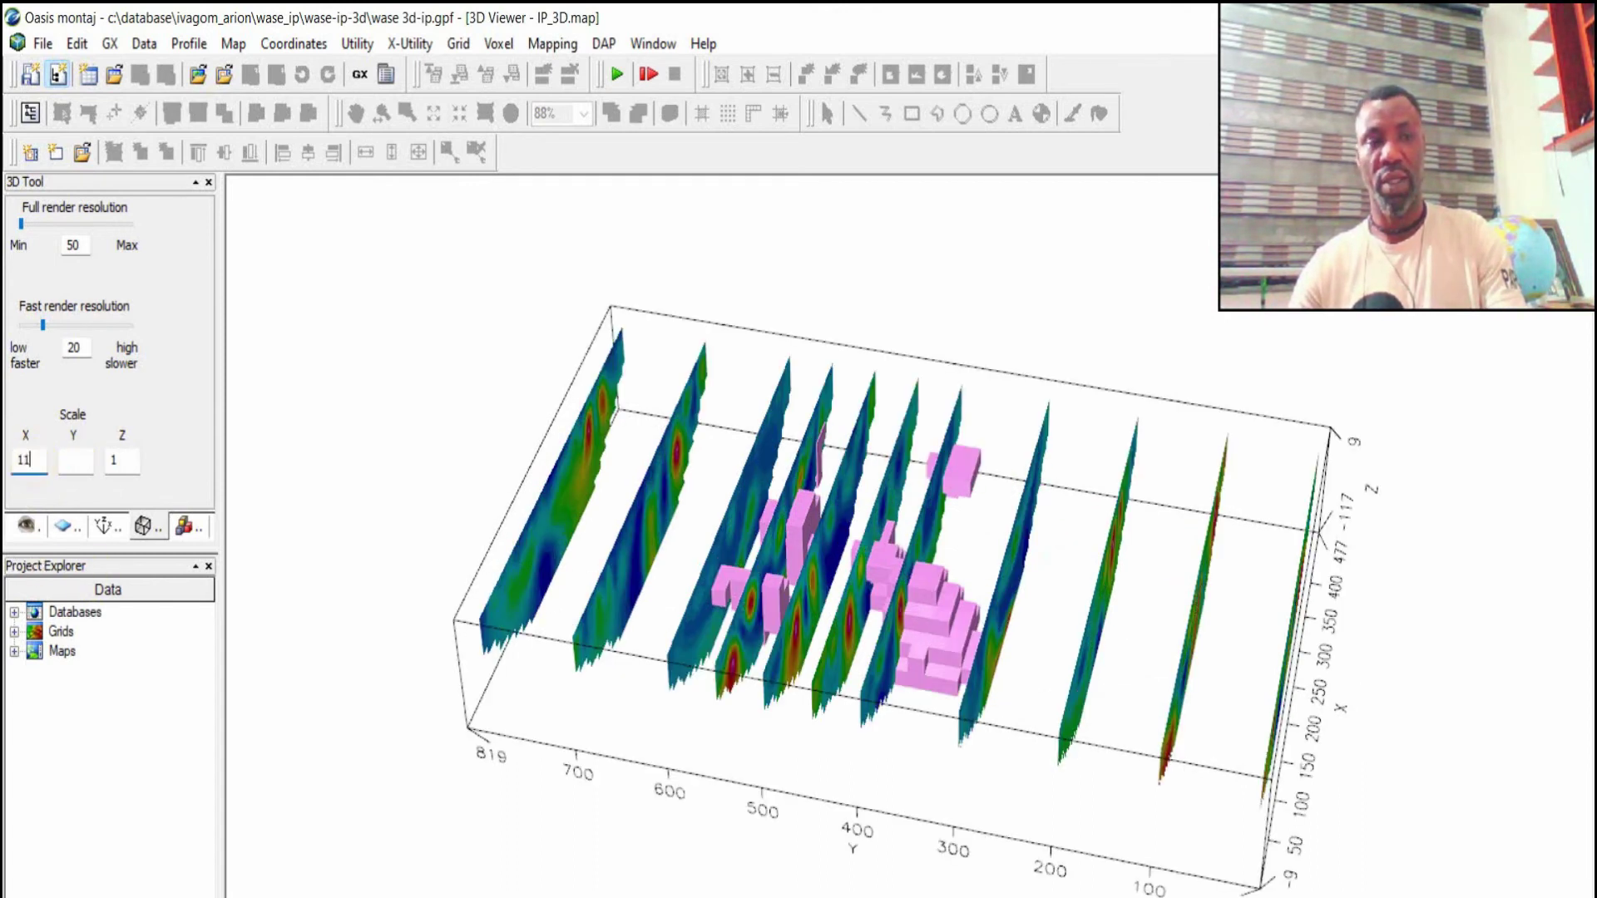
# Stretch the X scale to 2, then set the X and Y scales back to 1.
pyautogui.doubleClick(37, 471)
pyautogui.press('BackSpace')
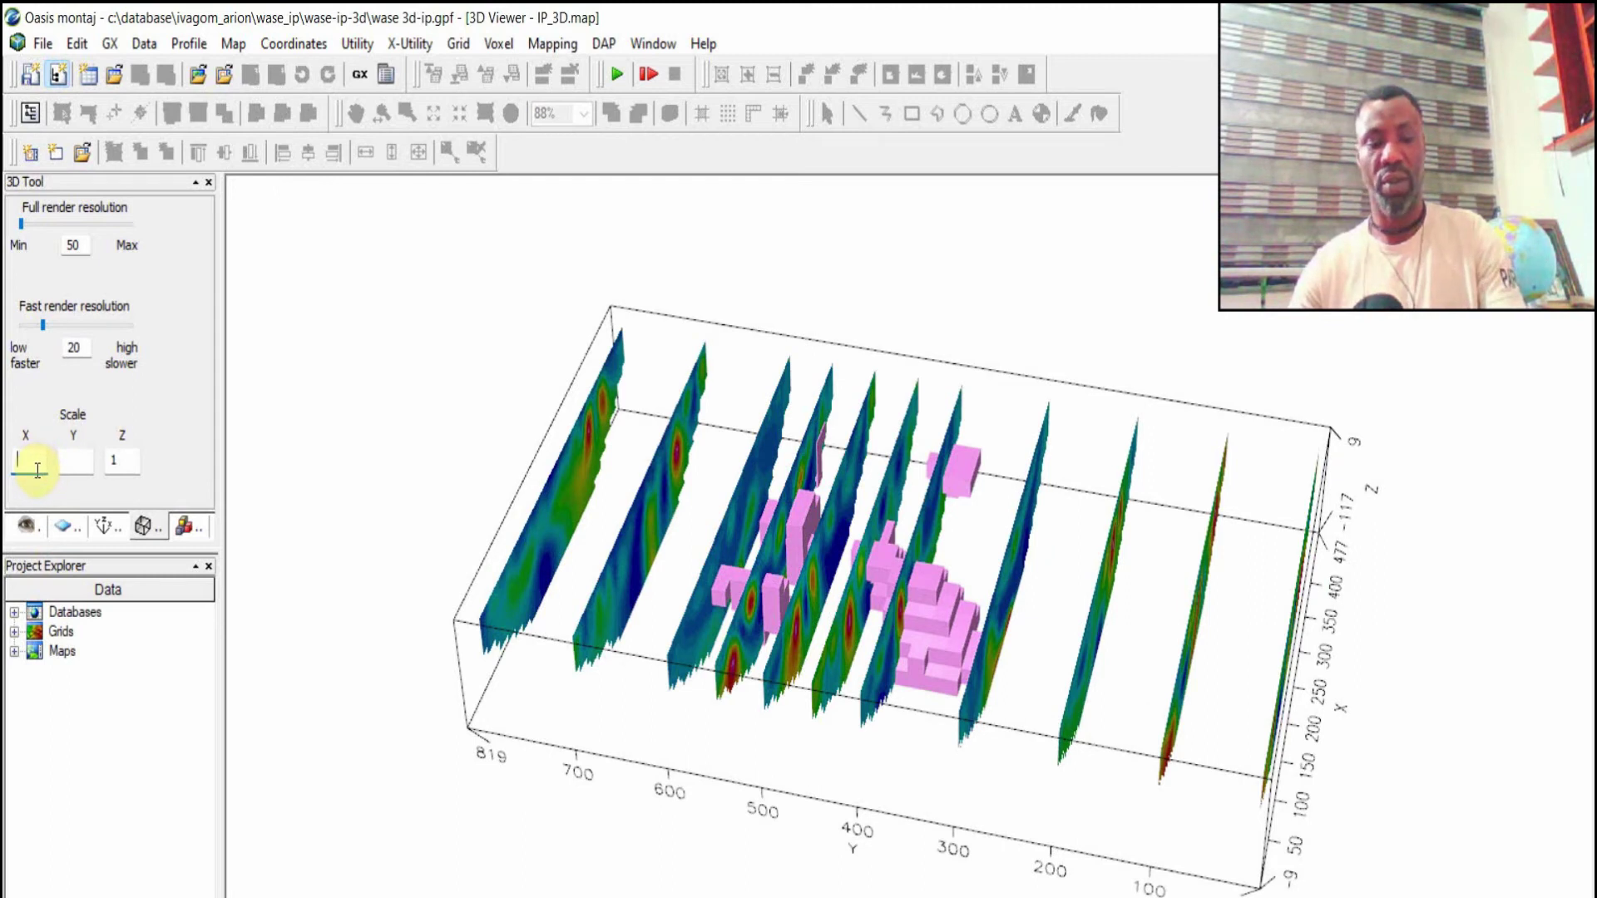
pyautogui.write('2')
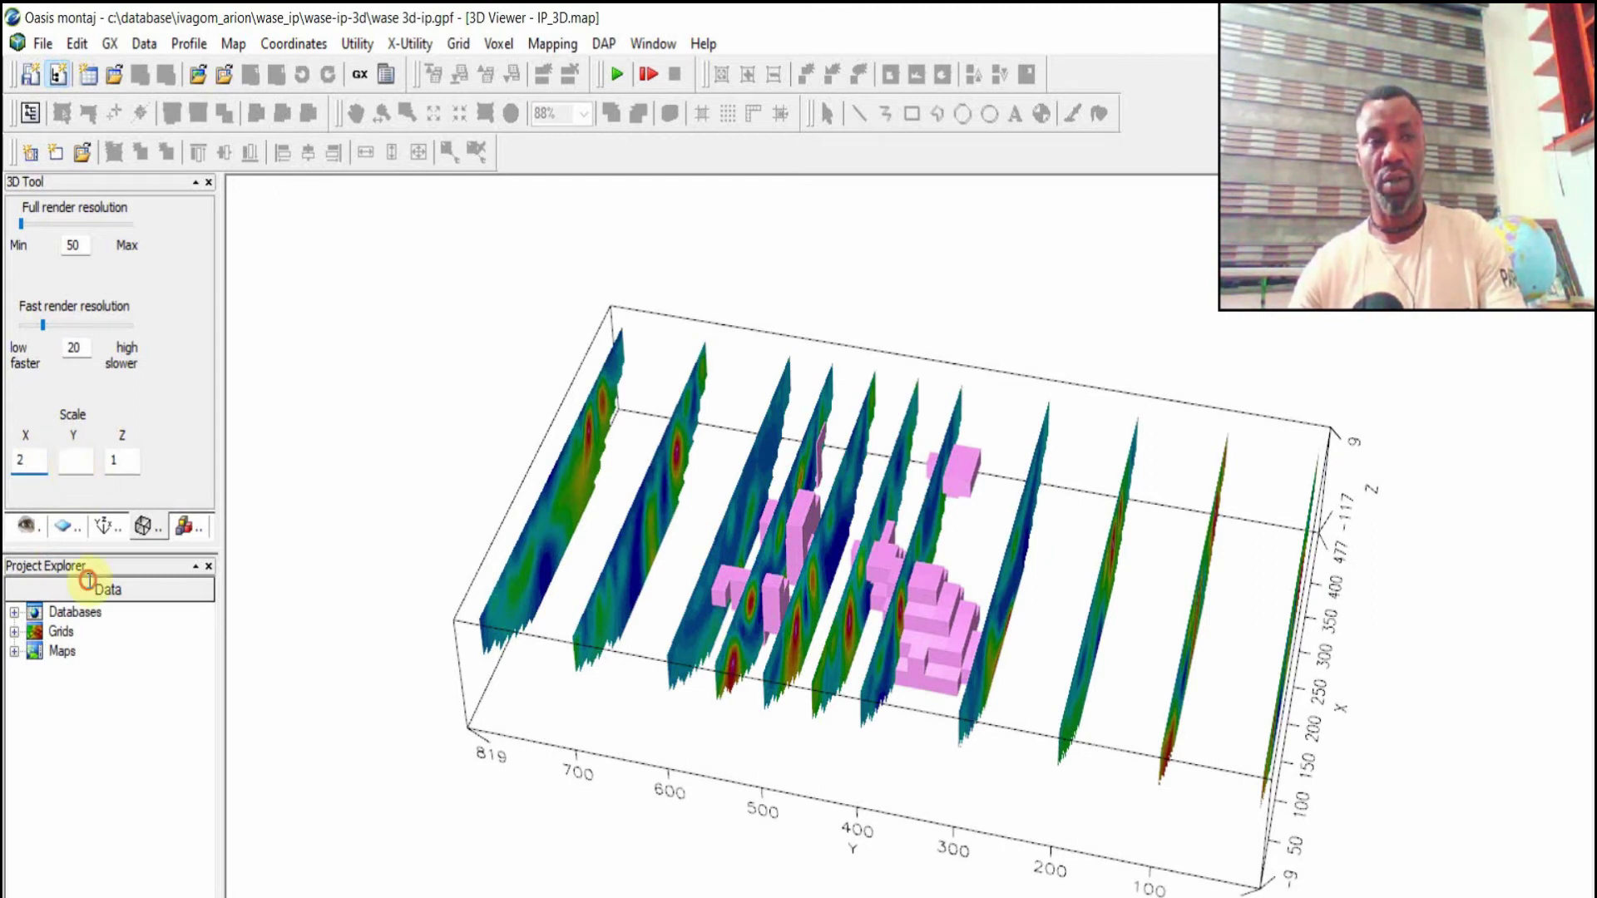
pyautogui.click(60, 469)
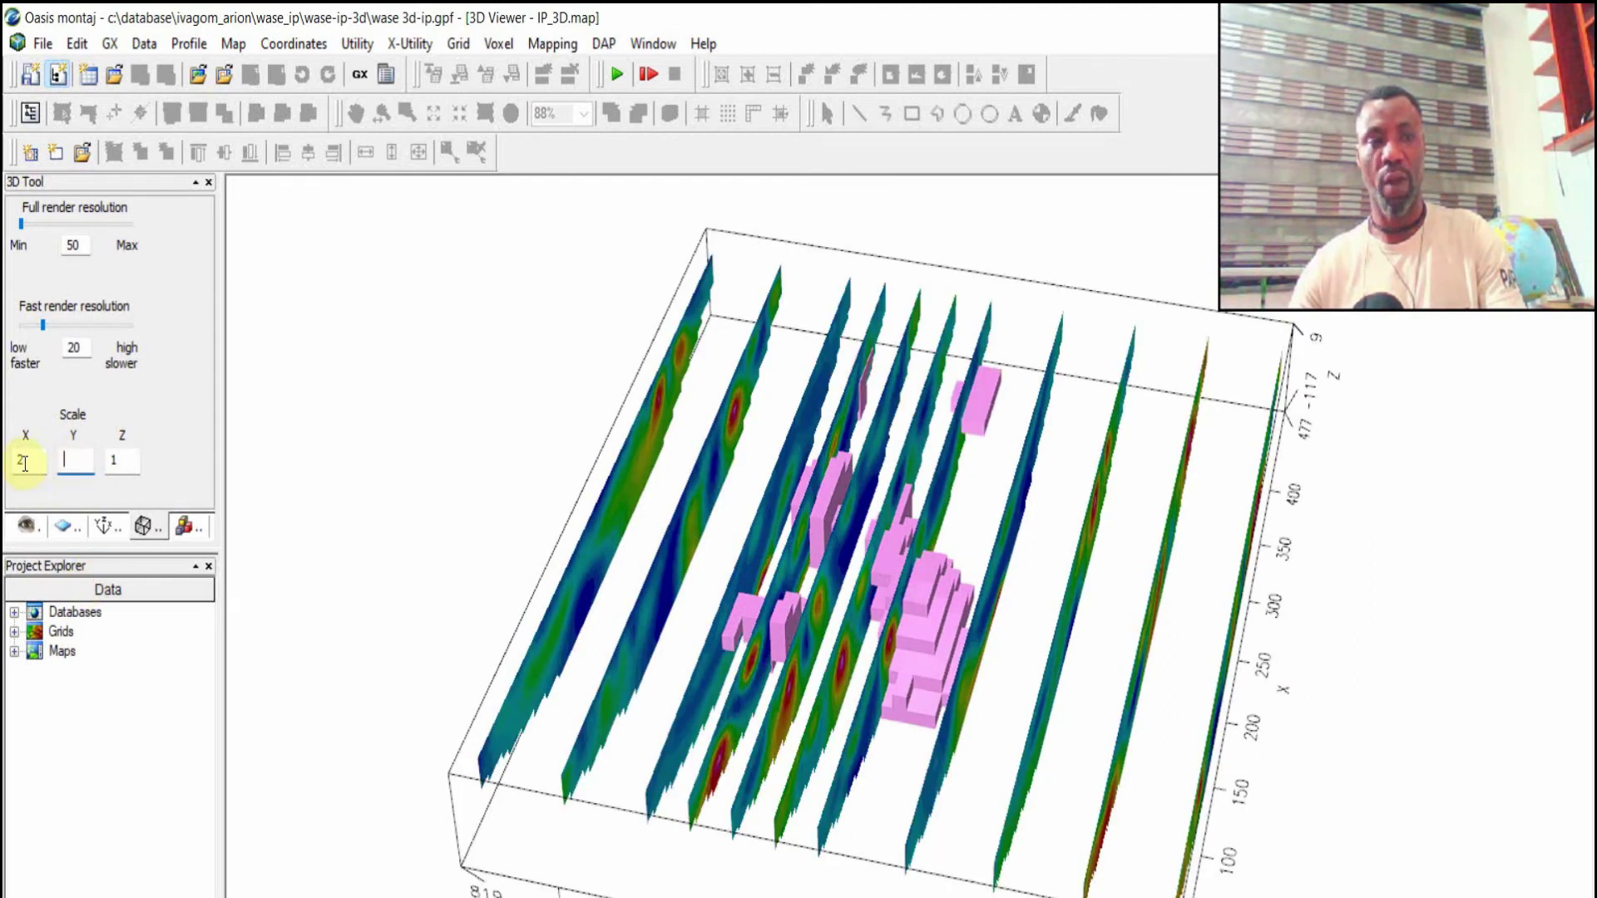
pyautogui.click(25, 466)
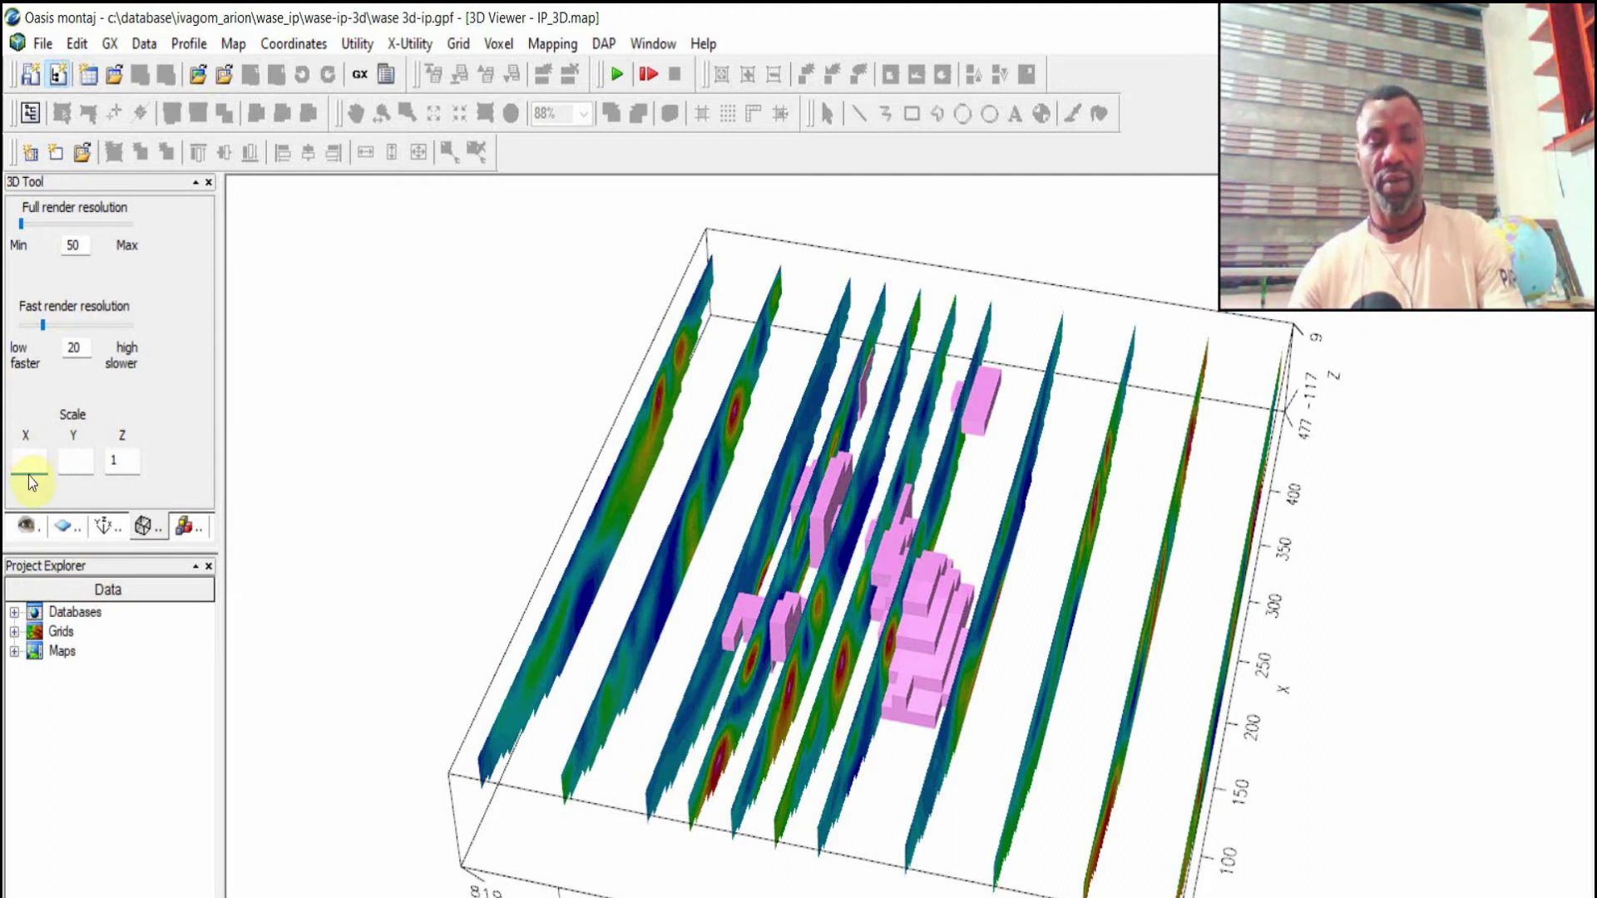
pyautogui.write('1')
pyautogui.click(63, 470)
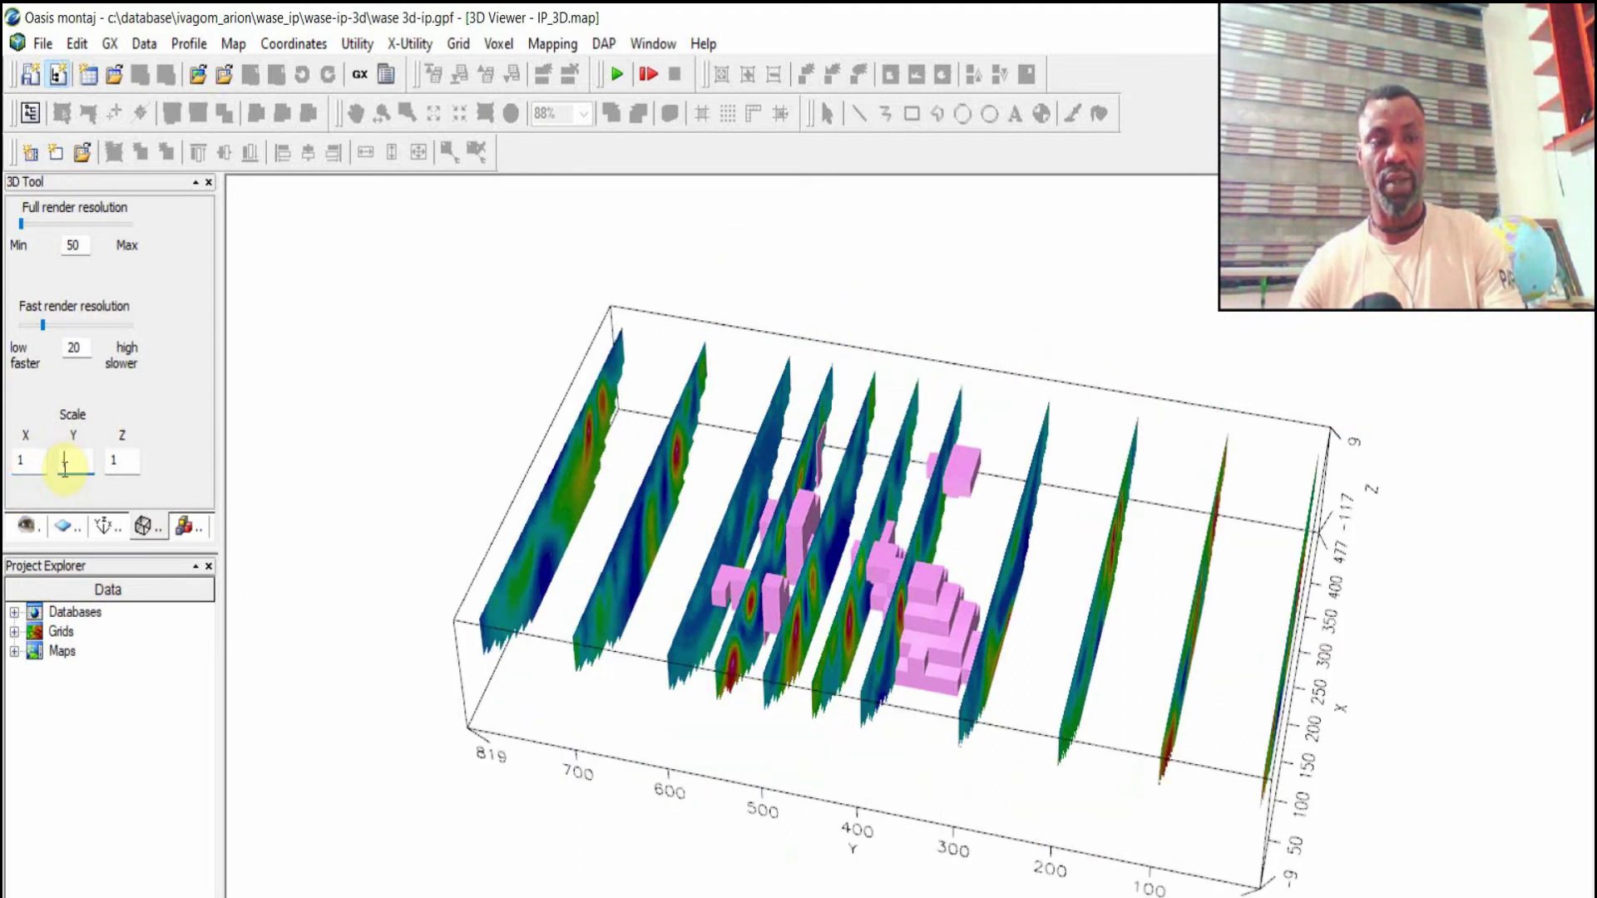
pyautogui.write('1')
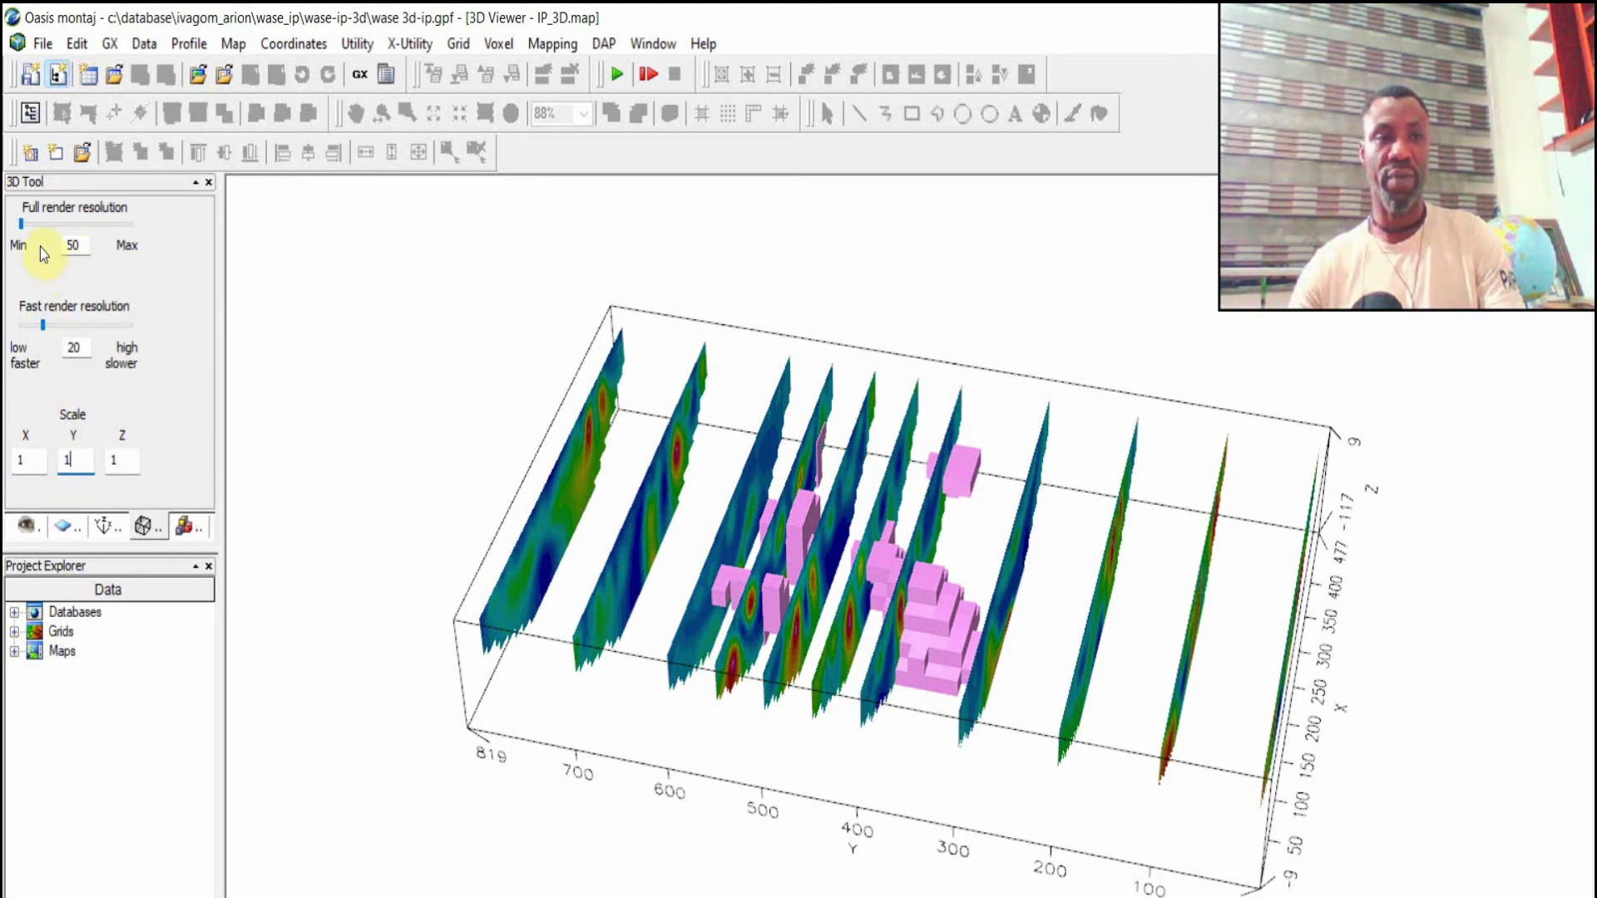
# Glance at the Box/Axis label settings, then switch to the section plane settings.
pyautogui.click(106, 525)
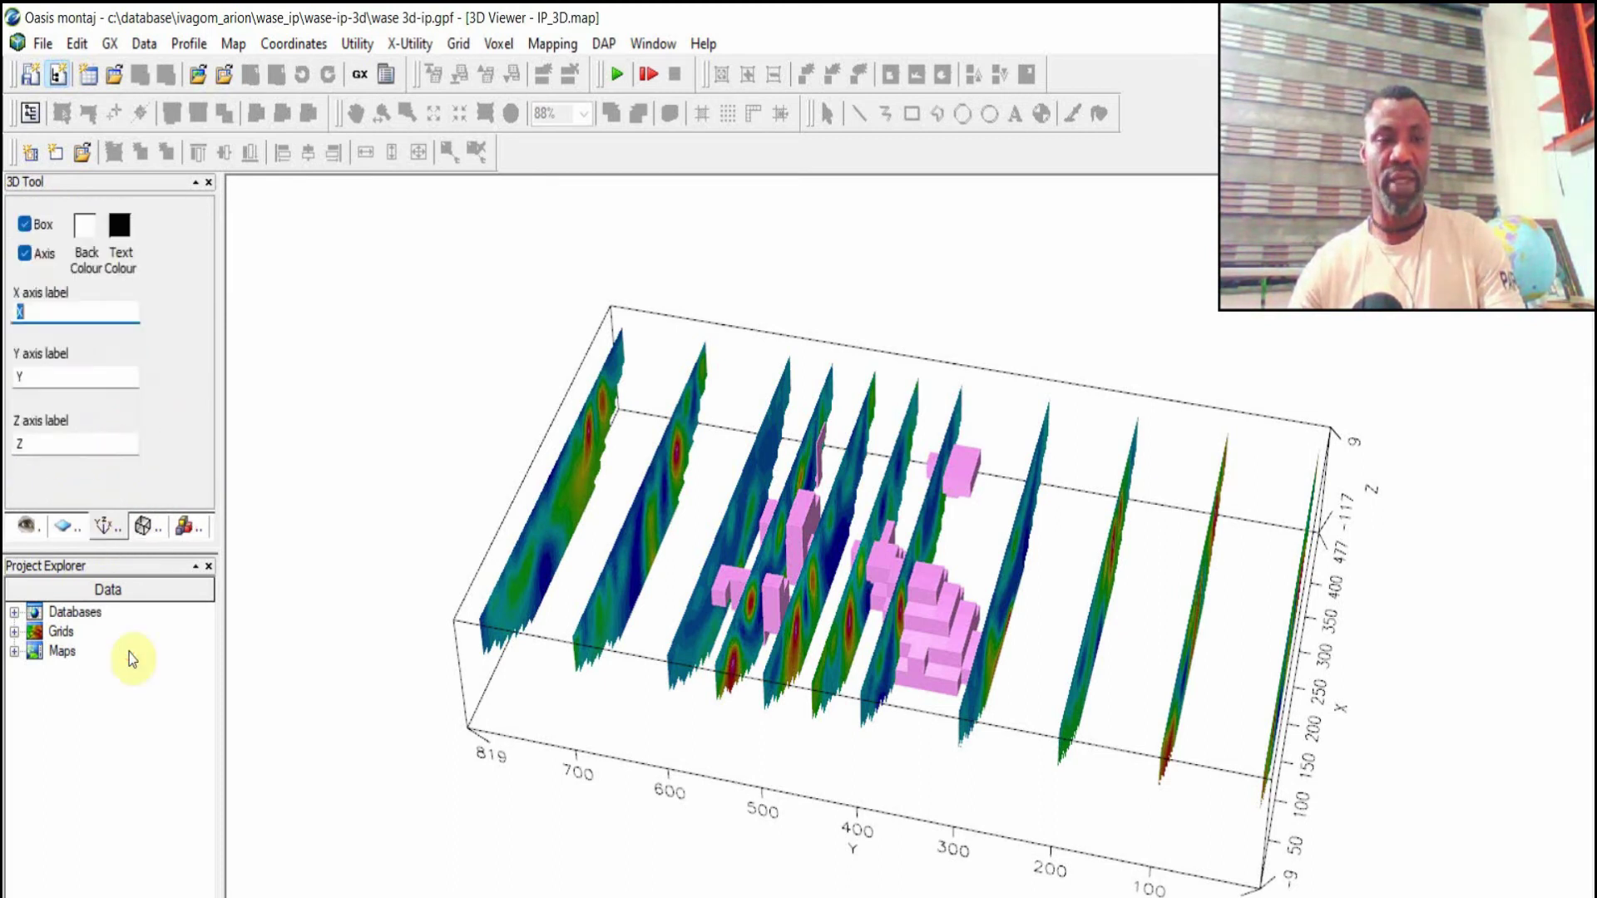
pyautogui.click(144, 527)
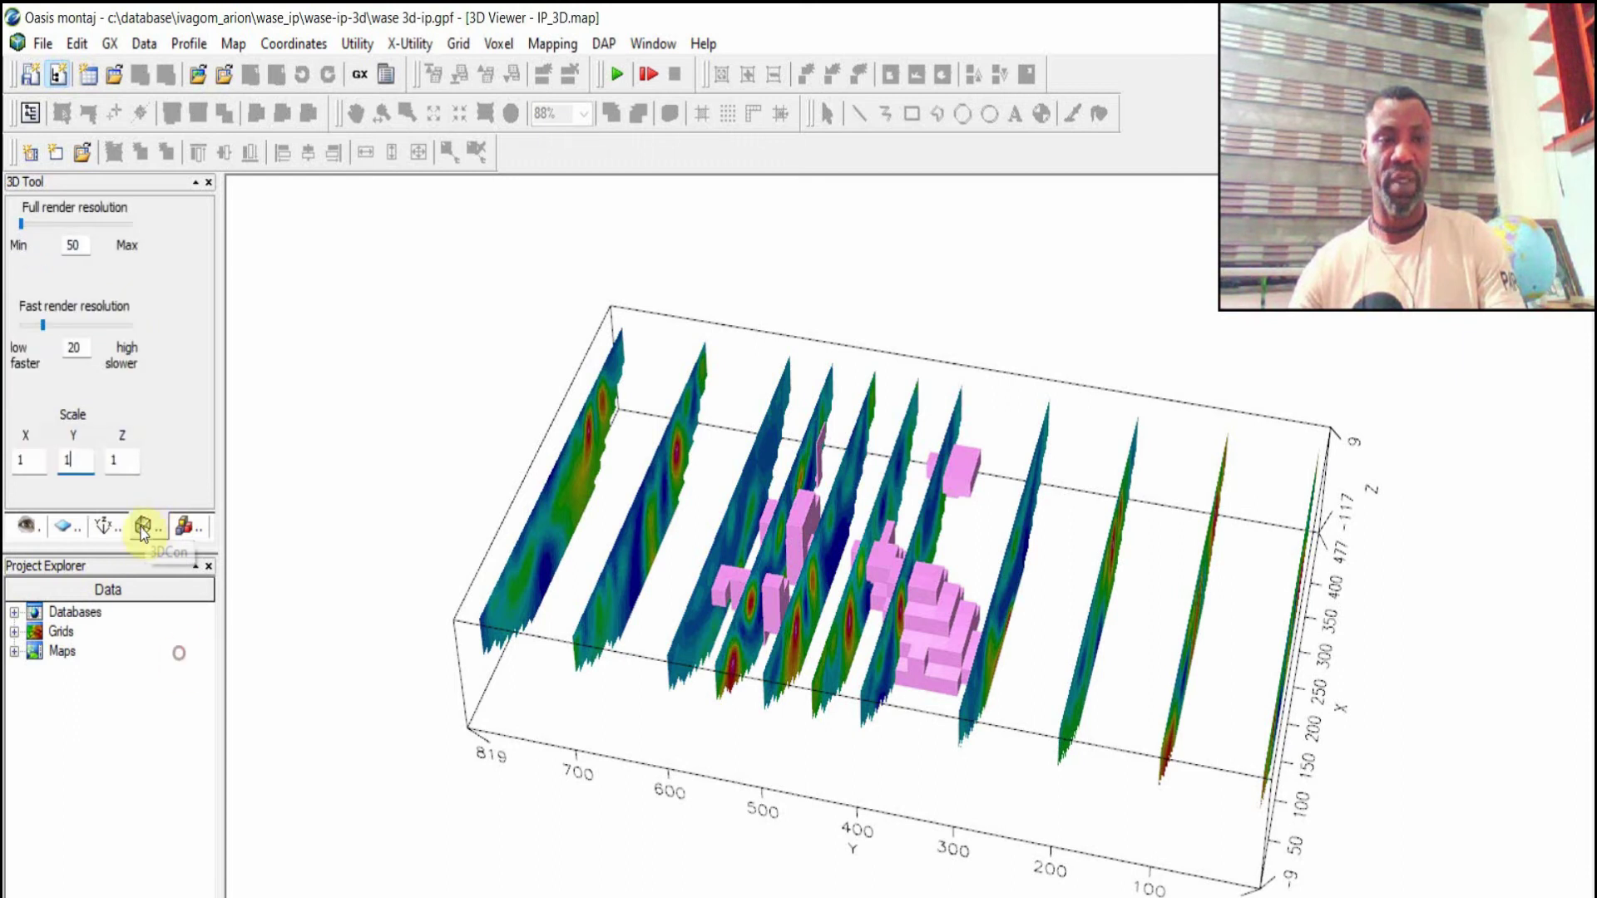
pyautogui.click(62, 527)
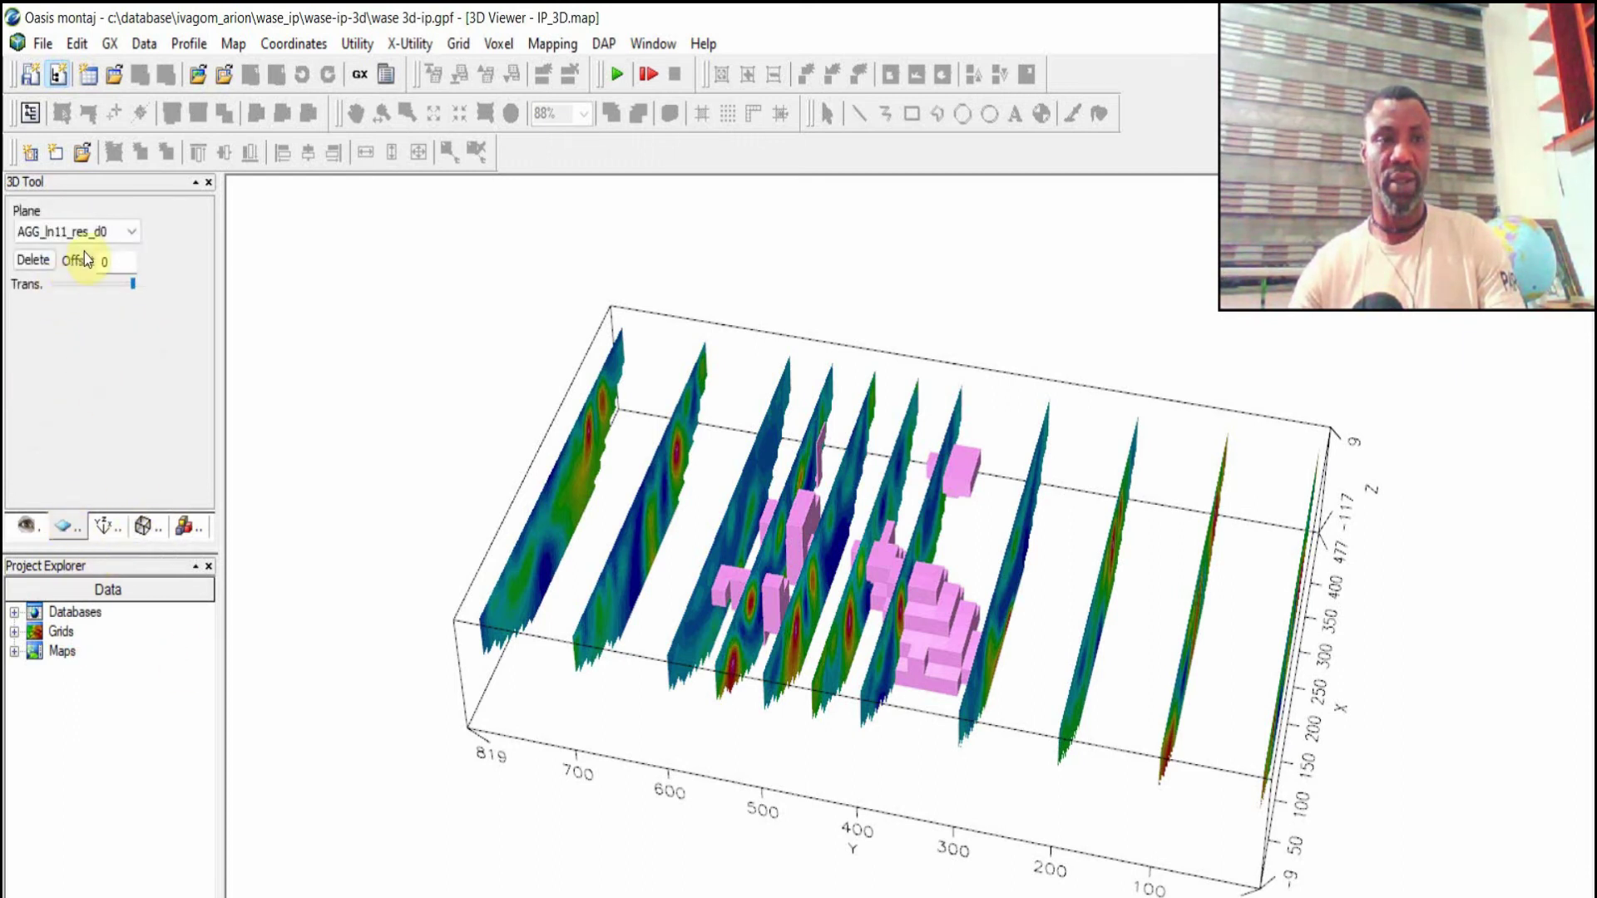
# Select plane AGG_ln7_ip_d0 and test its transparency, returning it to full opacity.
pyautogui.click(133, 233)
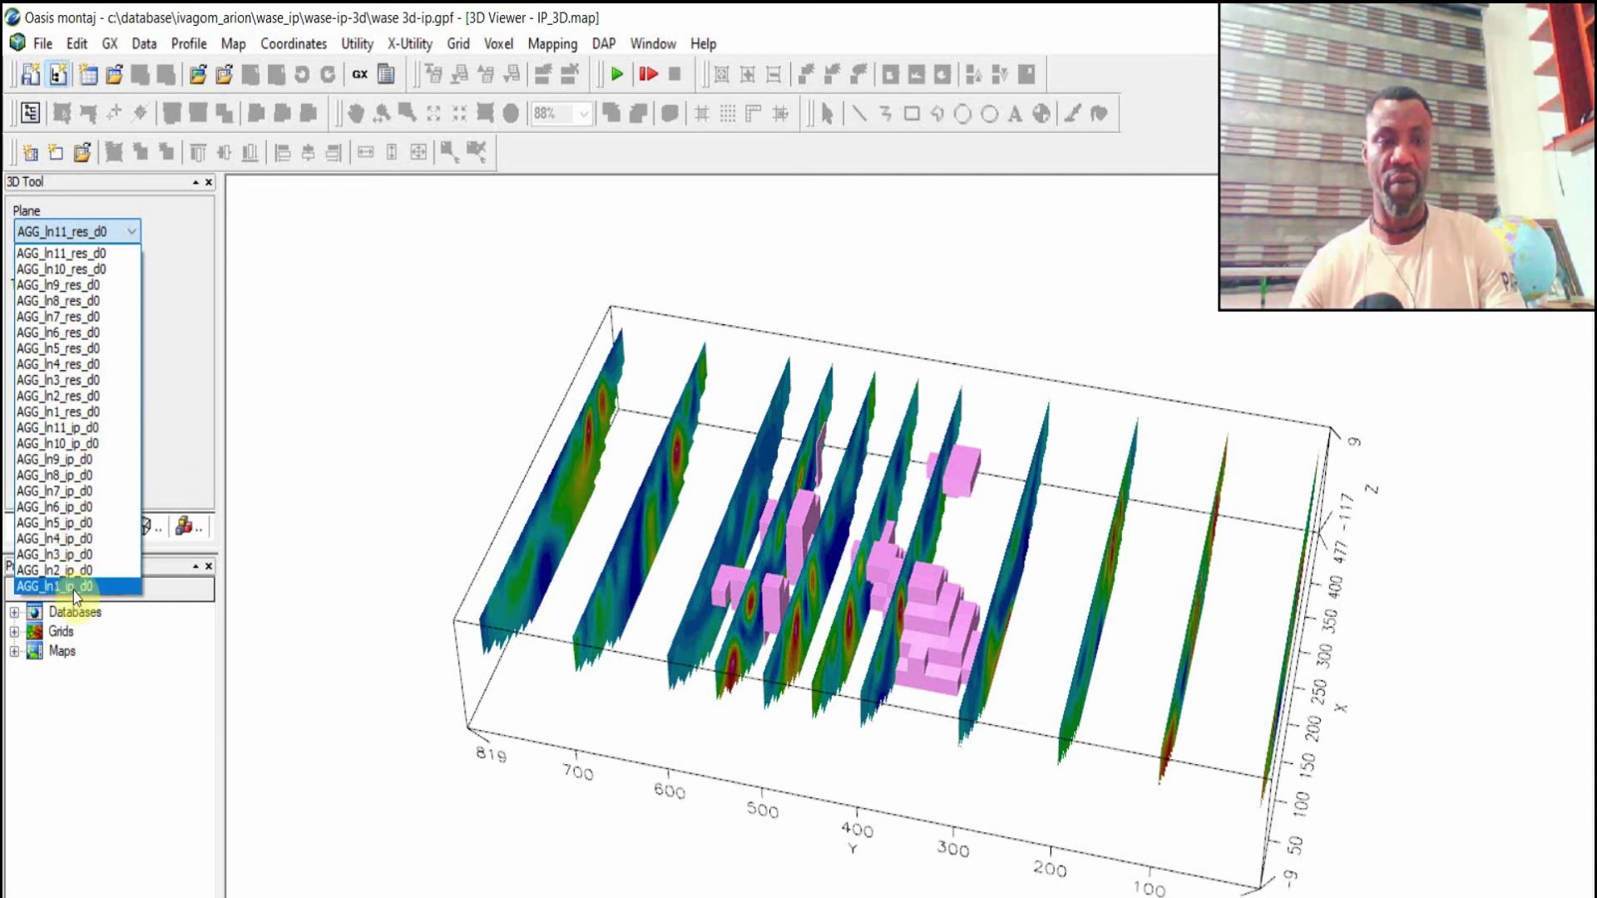
pyautogui.click(74, 490)
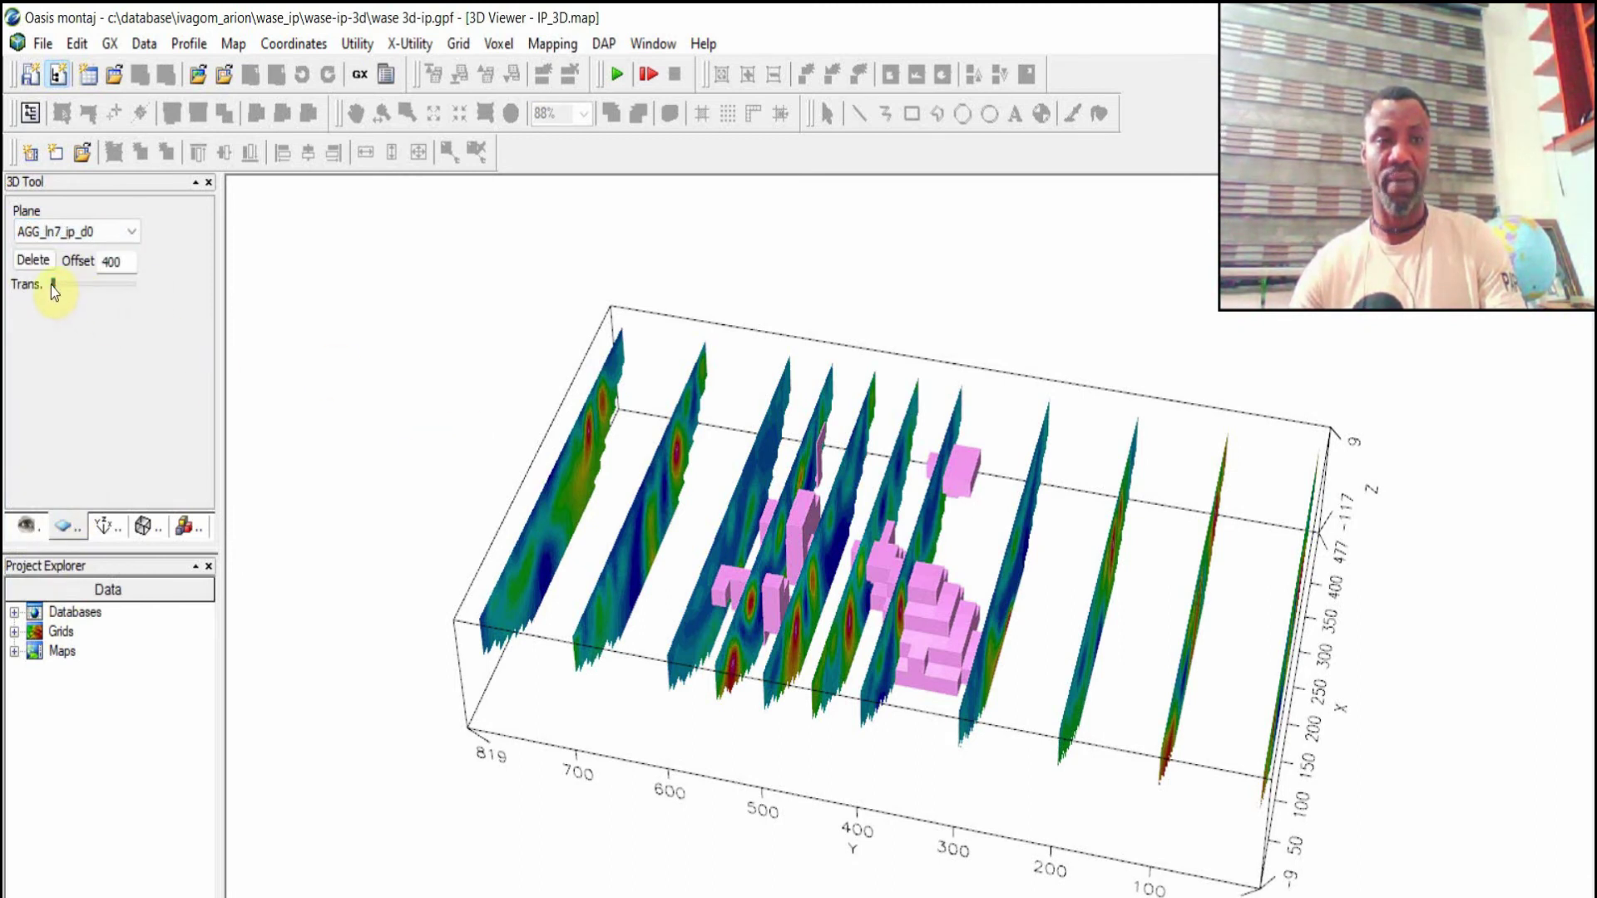
pyautogui.moveTo(65, 286); pyautogui.dragTo(102, 311)
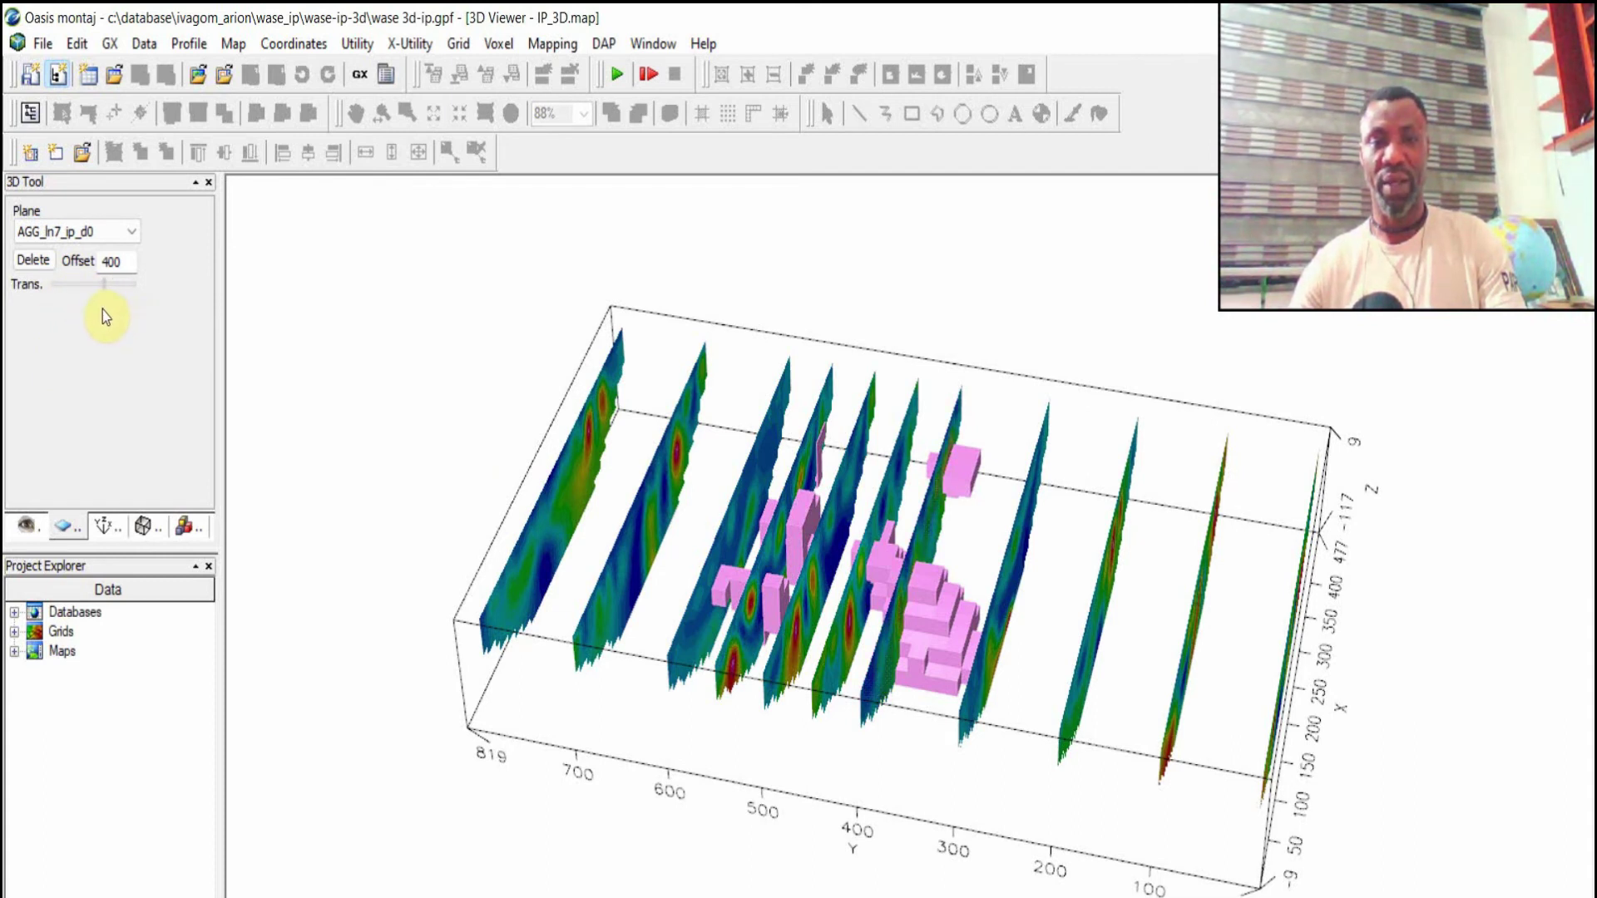
pyautogui.moveTo(873, 641); pyautogui.dragTo(896, 587)
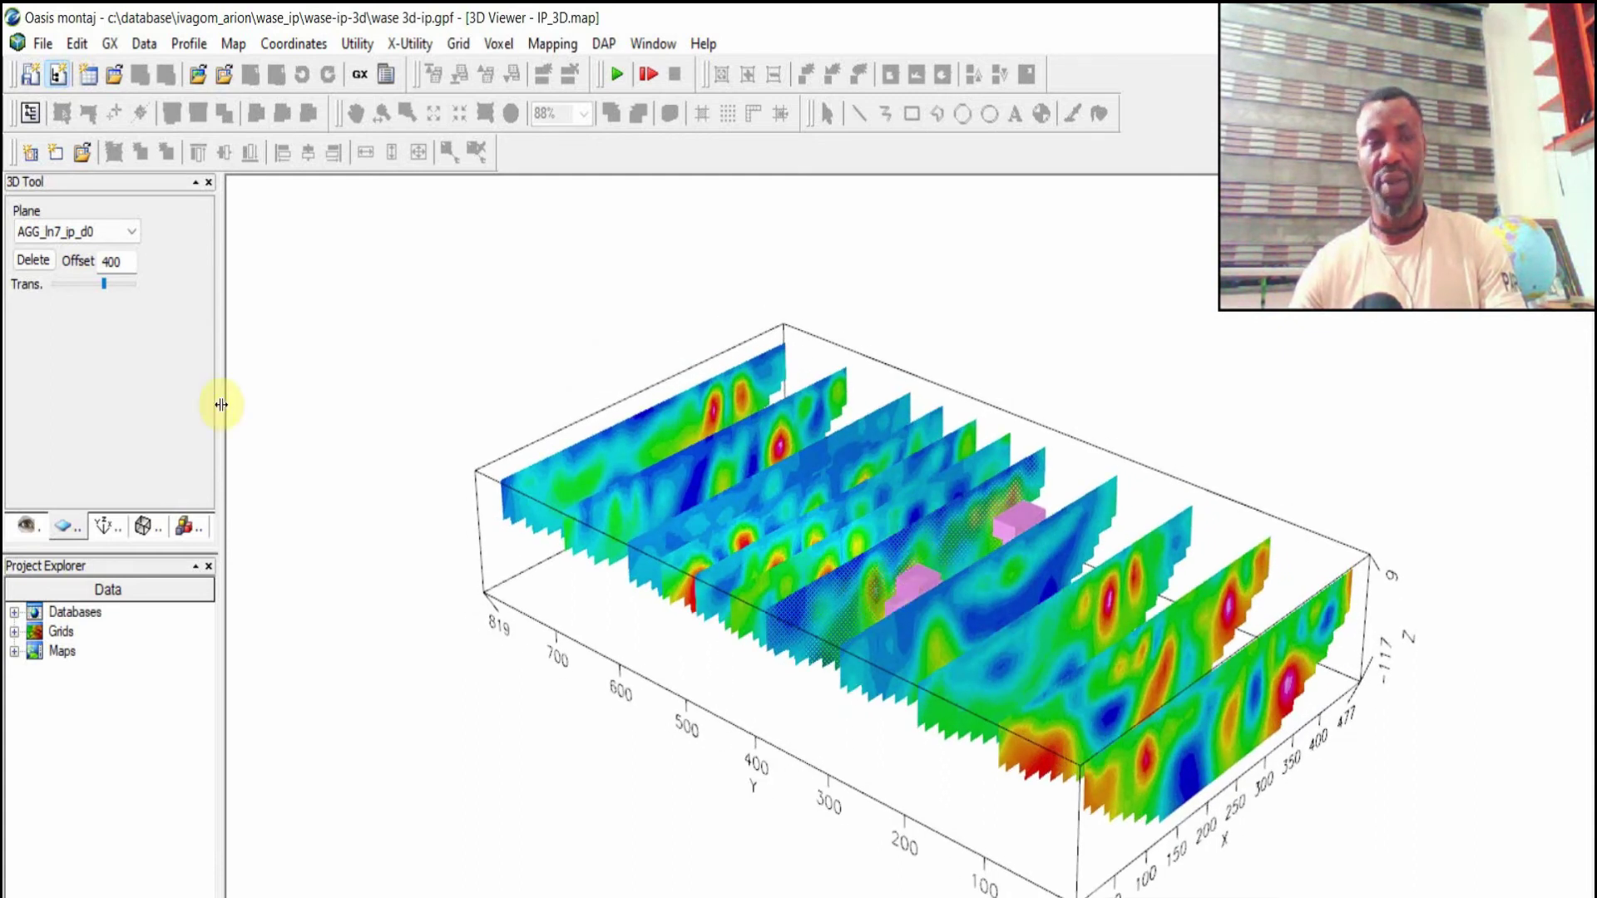
pyautogui.moveTo(103, 287); pyautogui.dragTo(163, 334)
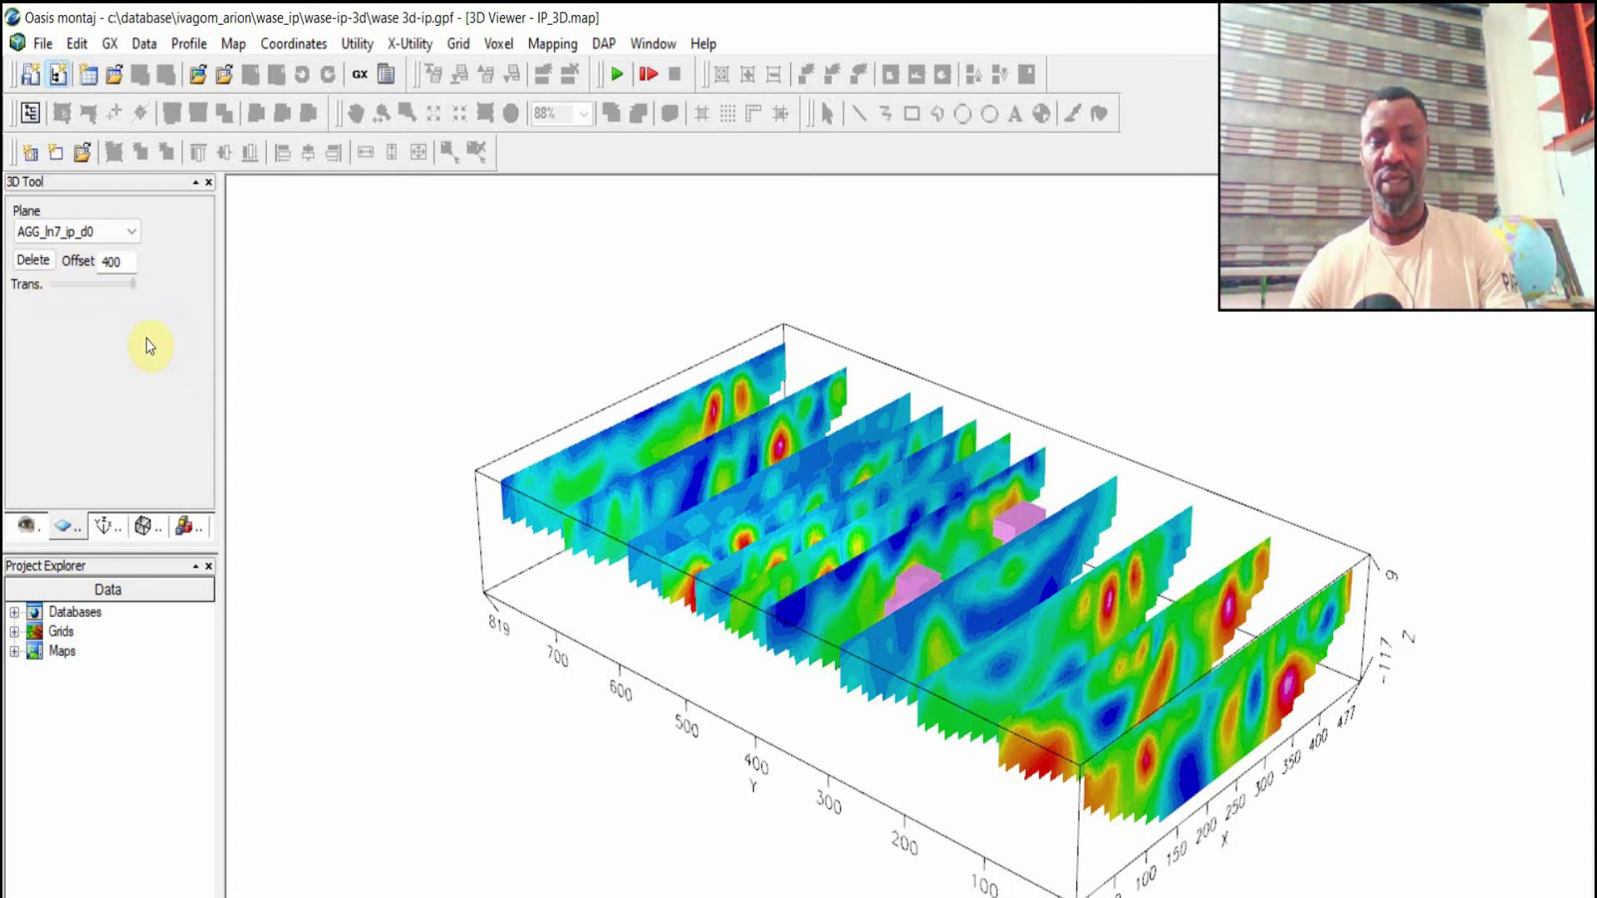
pyautogui.moveTo(147, 339); pyautogui.dragTo(38, 344)
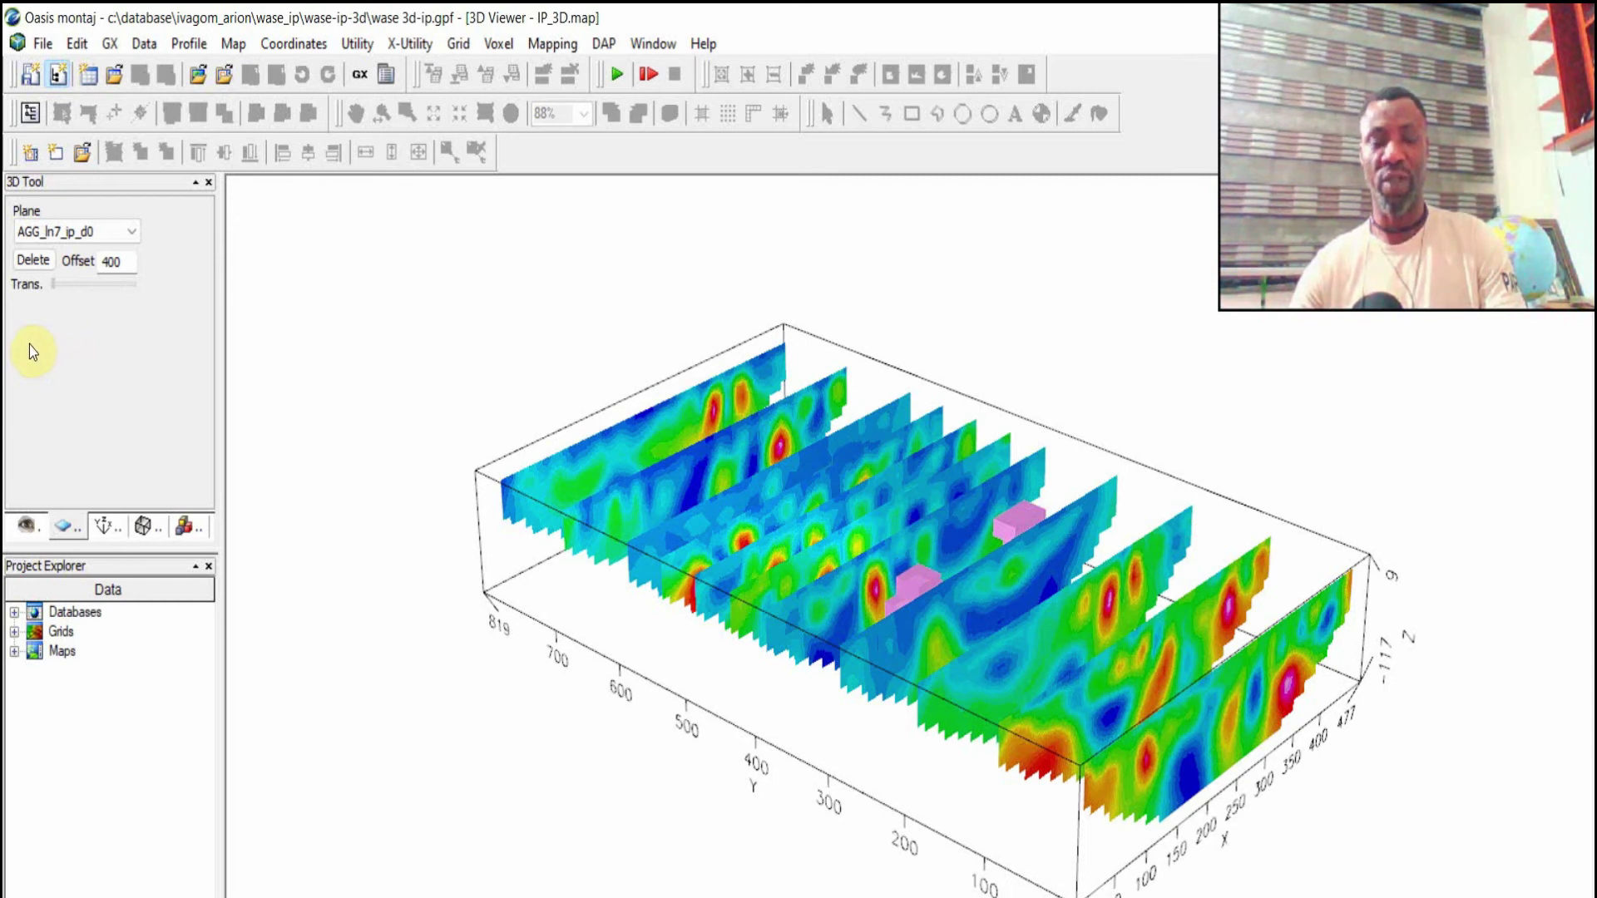
# Orbit and zoom in on the sections, keeping AGG_ln7_ip_d0 selected in the Plane list.
pyautogui.moveTo(865, 587); pyautogui.dragTo(907, 609)
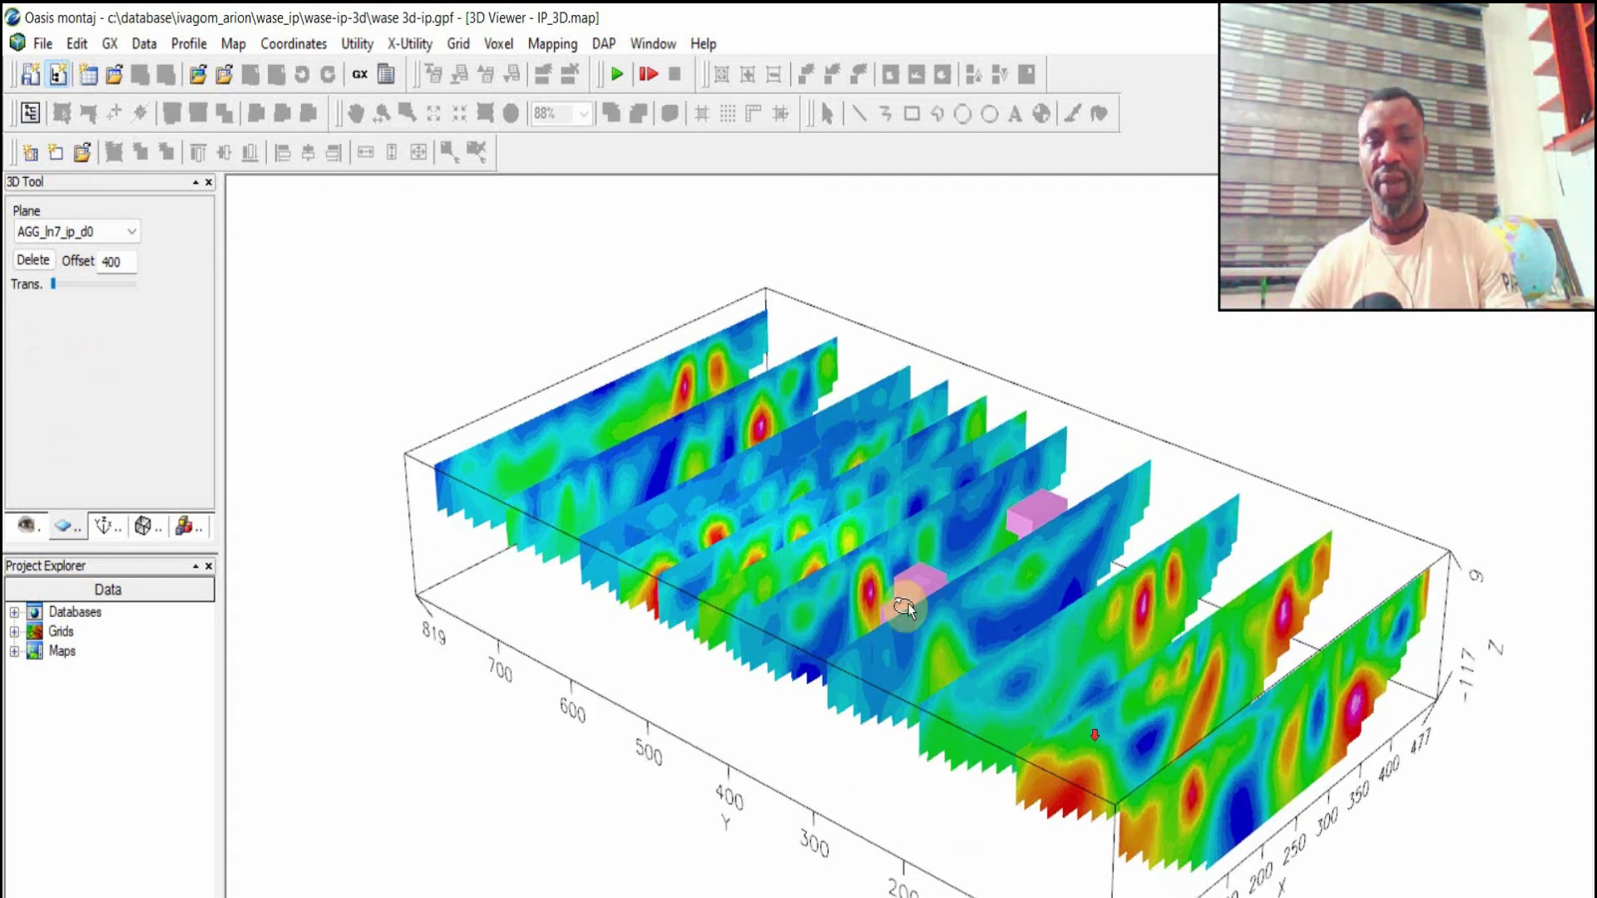
pyautogui.scroll(5, 905, 609)
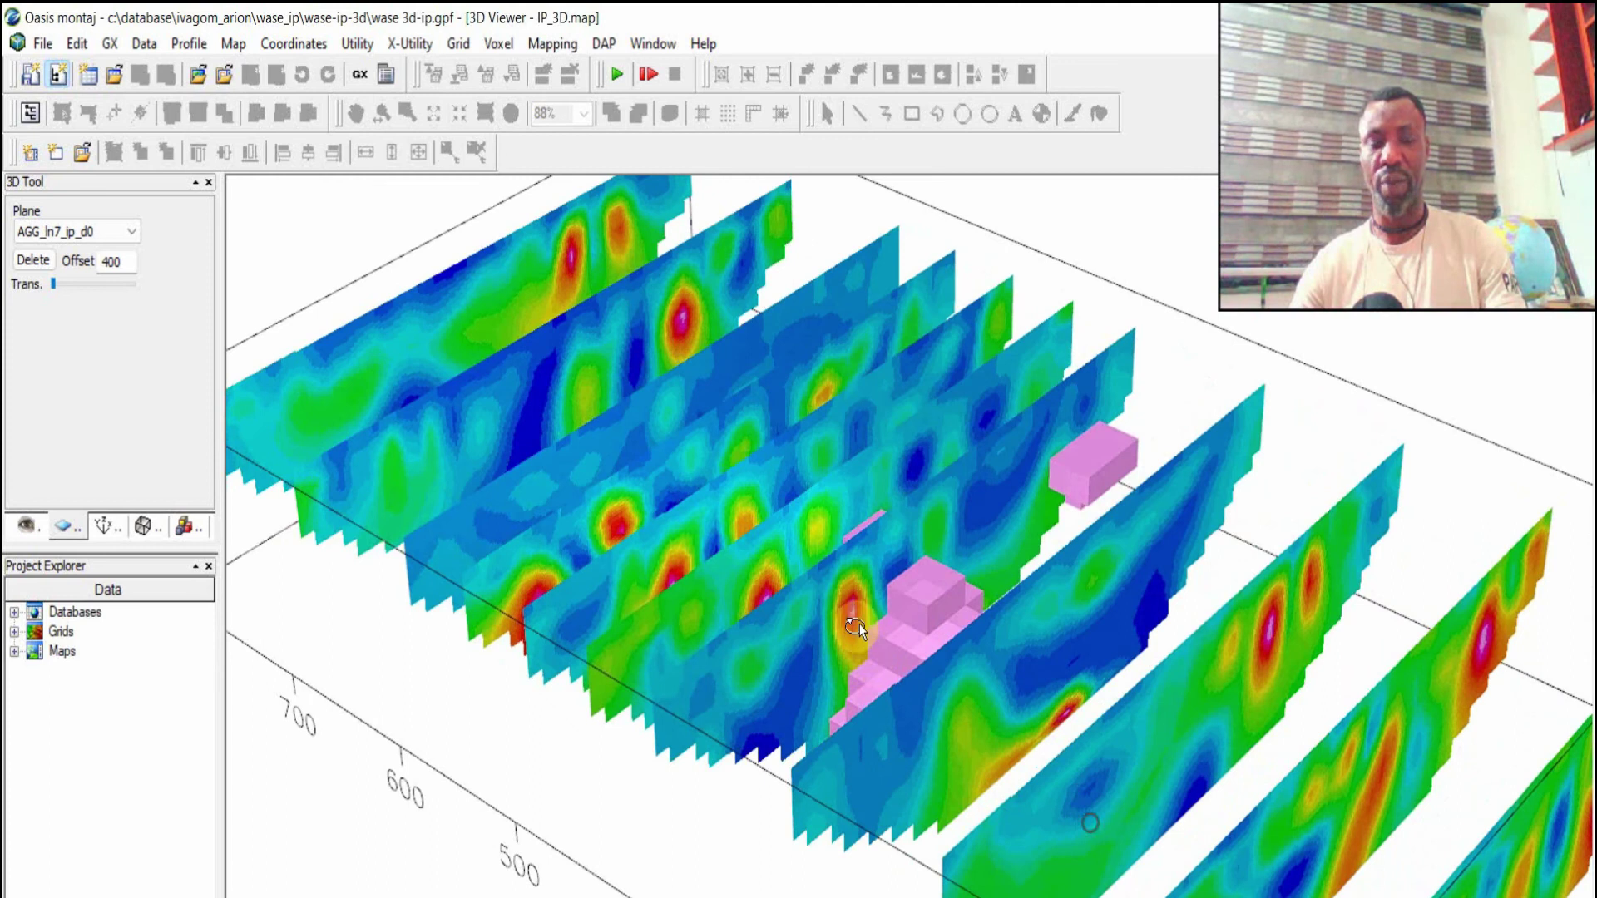
pyautogui.moveTo(857, 628); pyautogui.dragTo(1073, 779)
pyautogui.click(158, 291)
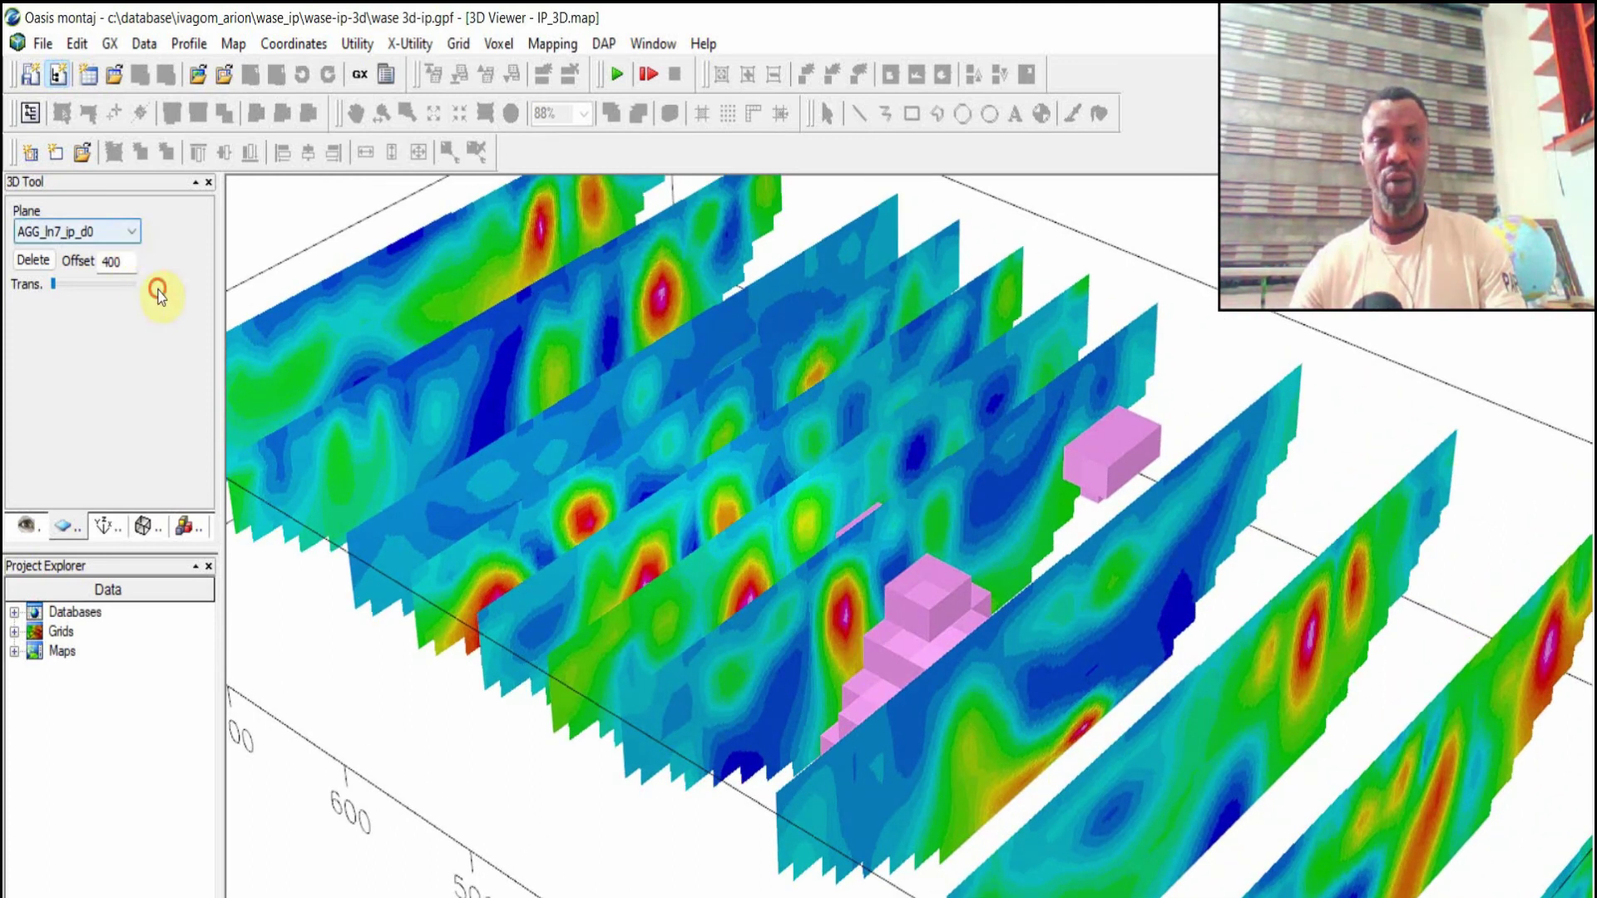
pyautogui.click(125, 233)
pyautogui.click(125, 239)
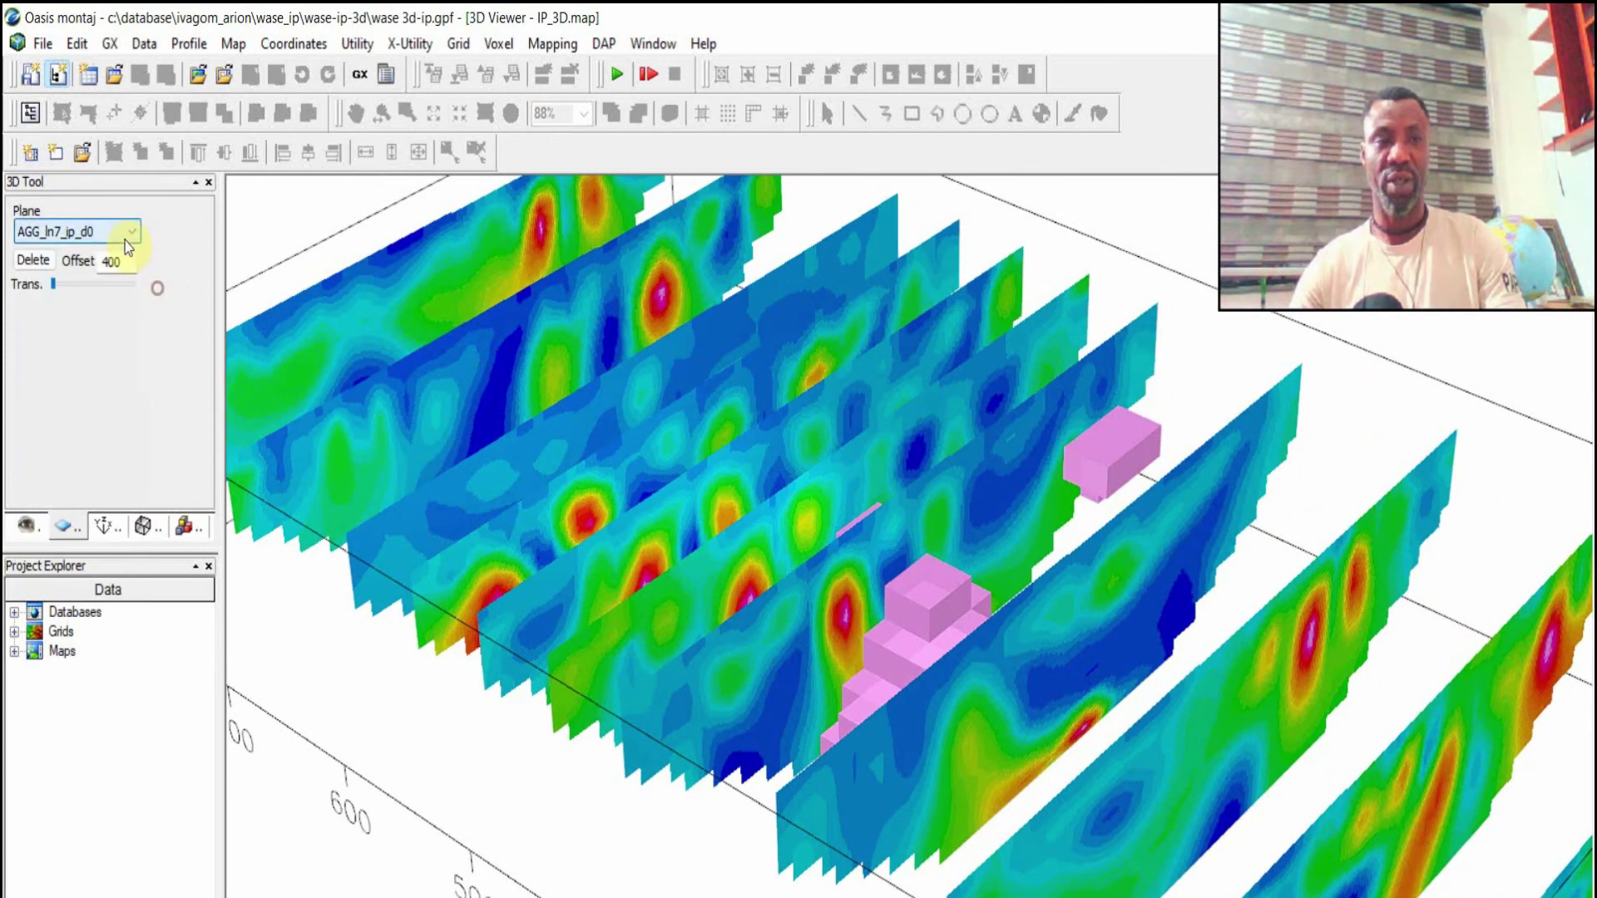
# Raise the voxel Data minimum to the 447.1835 maximum, leaving a single pink block.
pyautogui.click(184, 531)
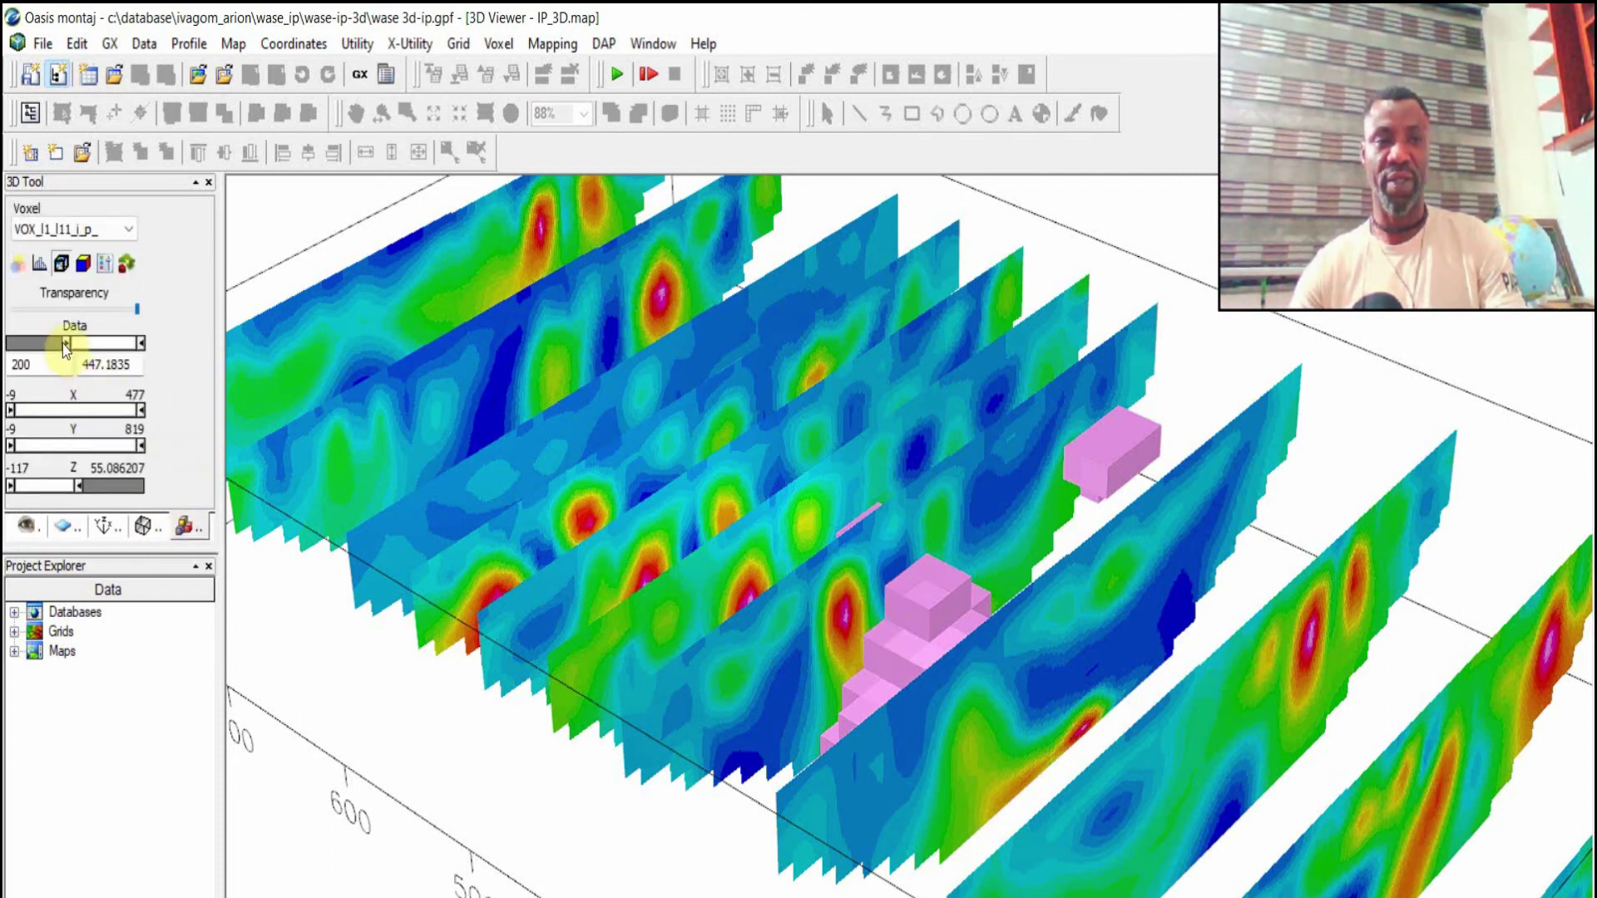
pyautogui.moveTo(129, 348); pyautogui.dragTo(185, 443)
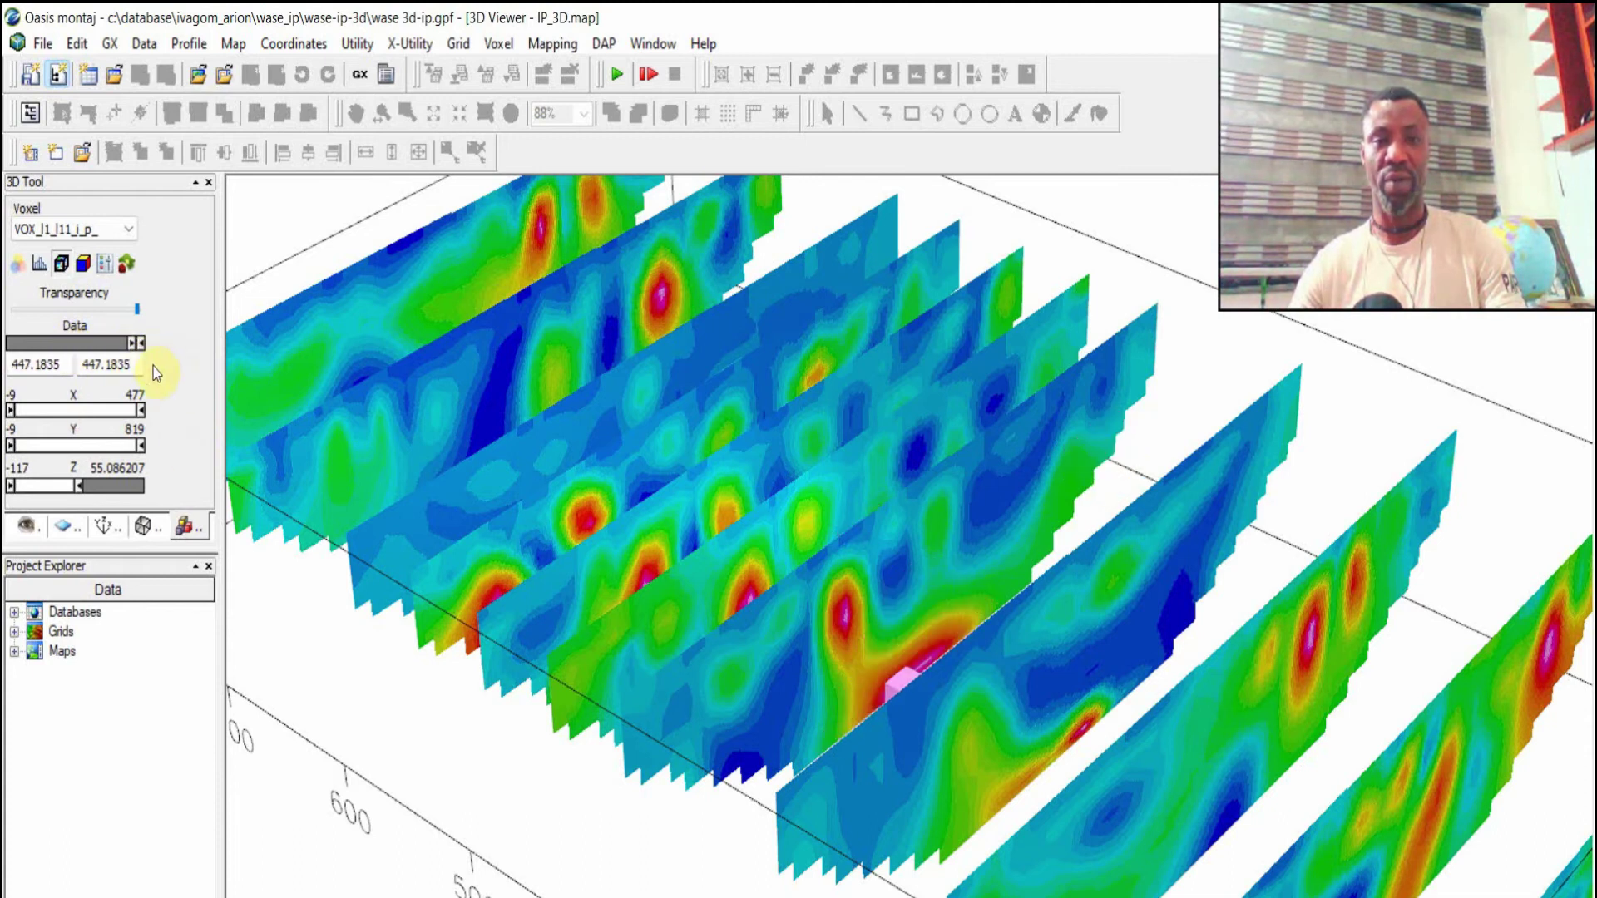
pyautogui.moveTo(925, 678); pyautogui.dragTo(872, 610)
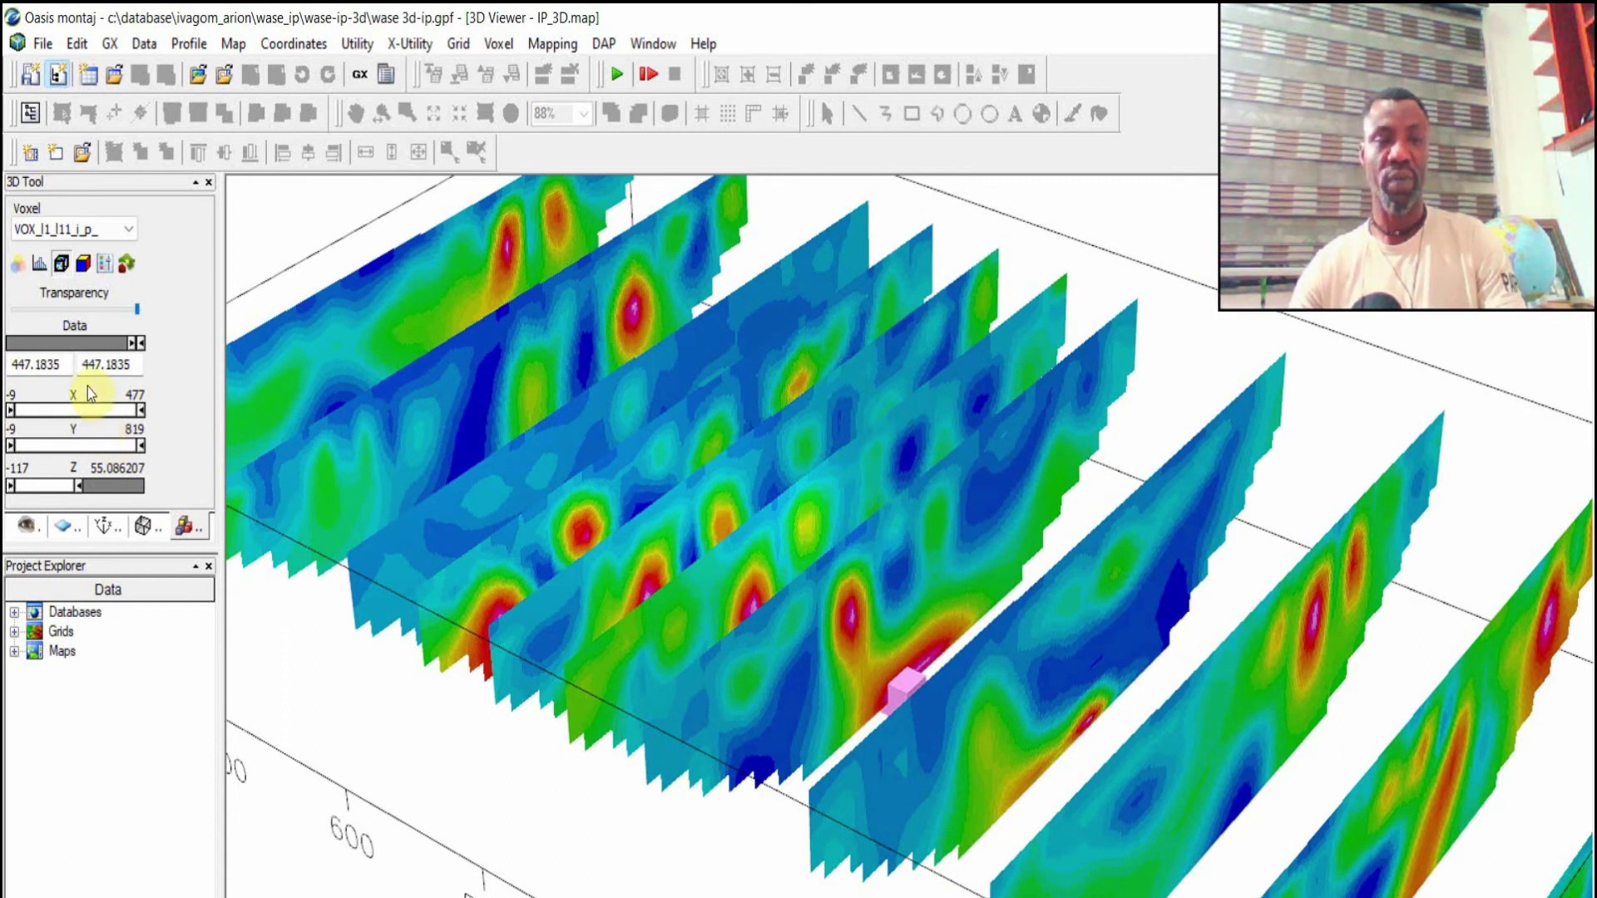
# Browse the scale and axis settings, then keep voxel VOX_l1_l11_i_p_ selected in Voxels.
pyautogui.click(181, 529)
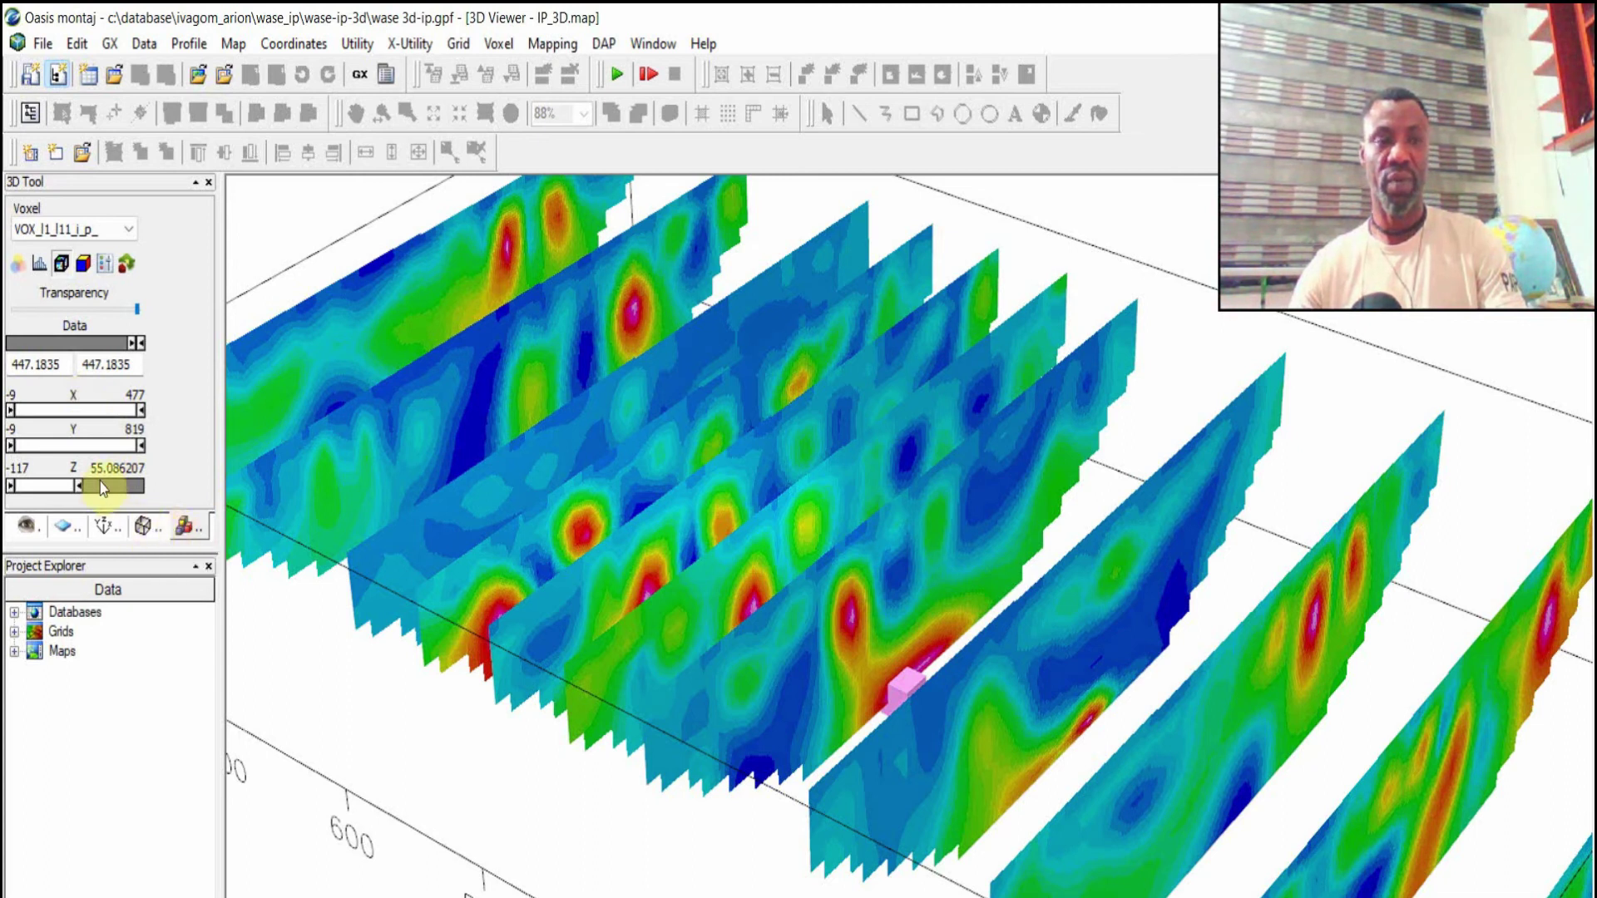
pyautogui.click(143, 526)
pyautogui.click(98, 530)
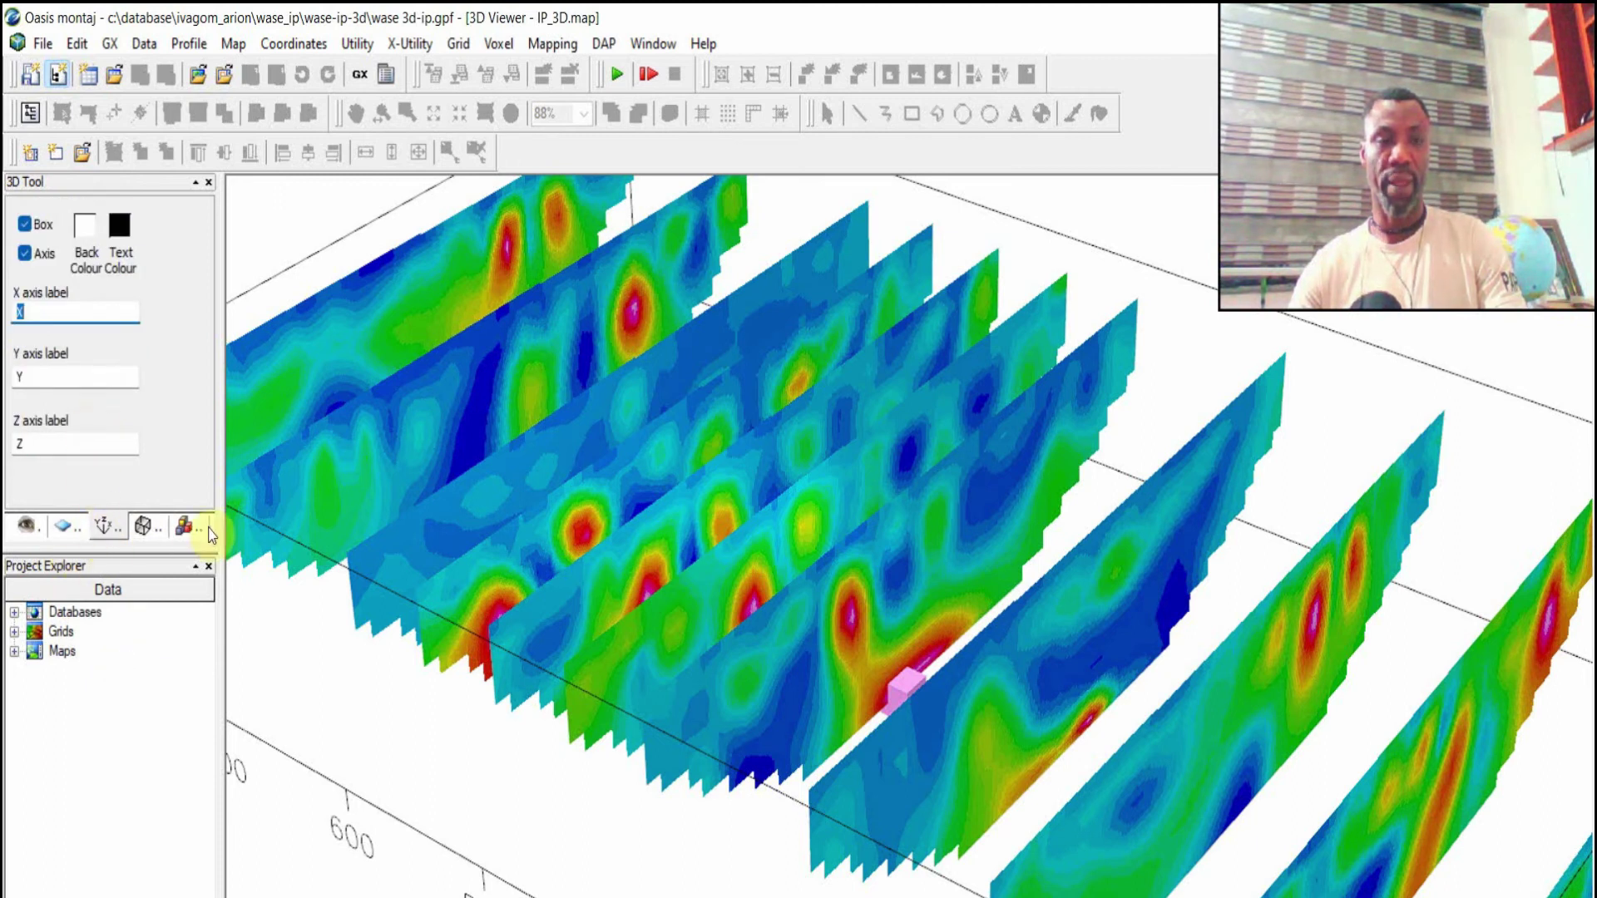
pyautogui.click(184, 525)
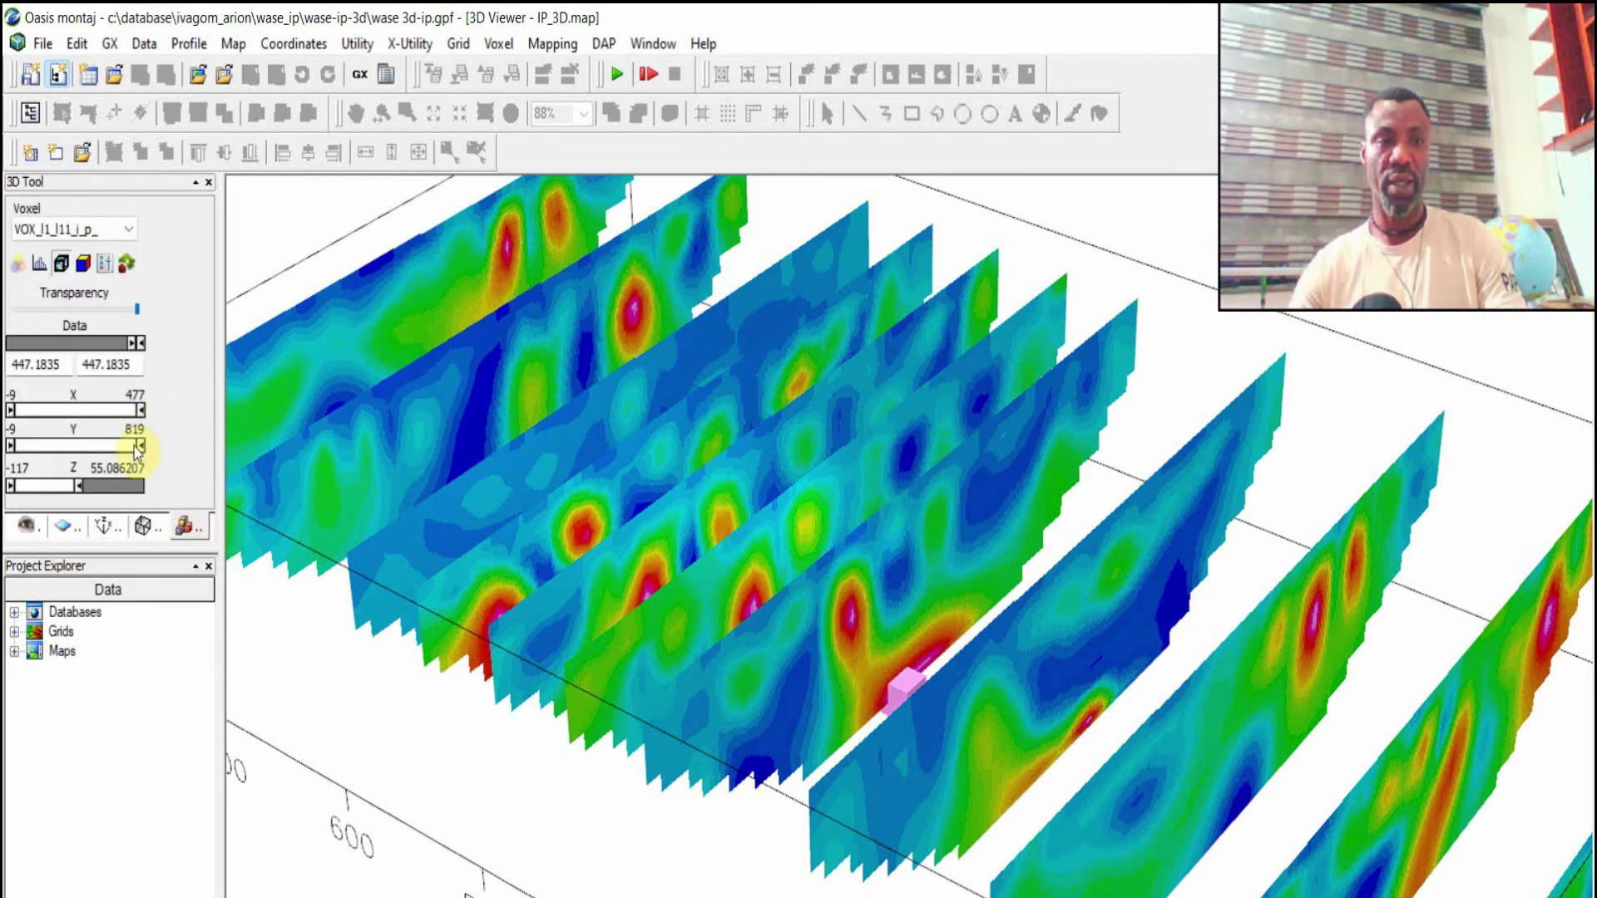
pyautogui.click(120, 228)
pyautogui.click(157, 287)
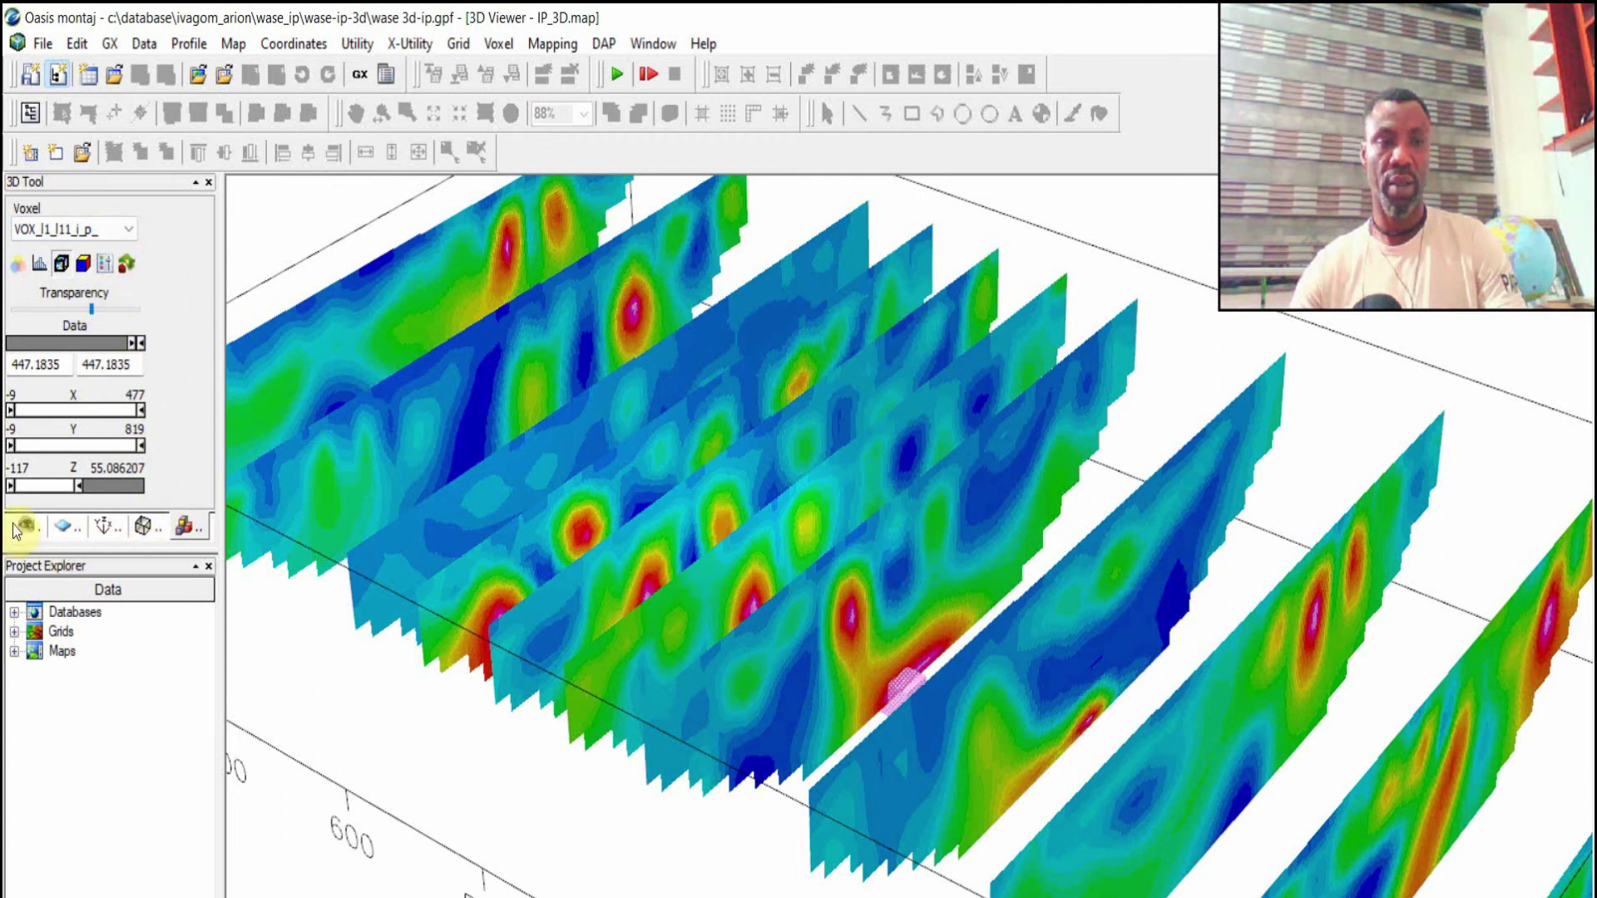
# Select the line 7 IP plane AGG_ln7_ip_d0 in the section plane settings.
pyautogui.click(64, 528)
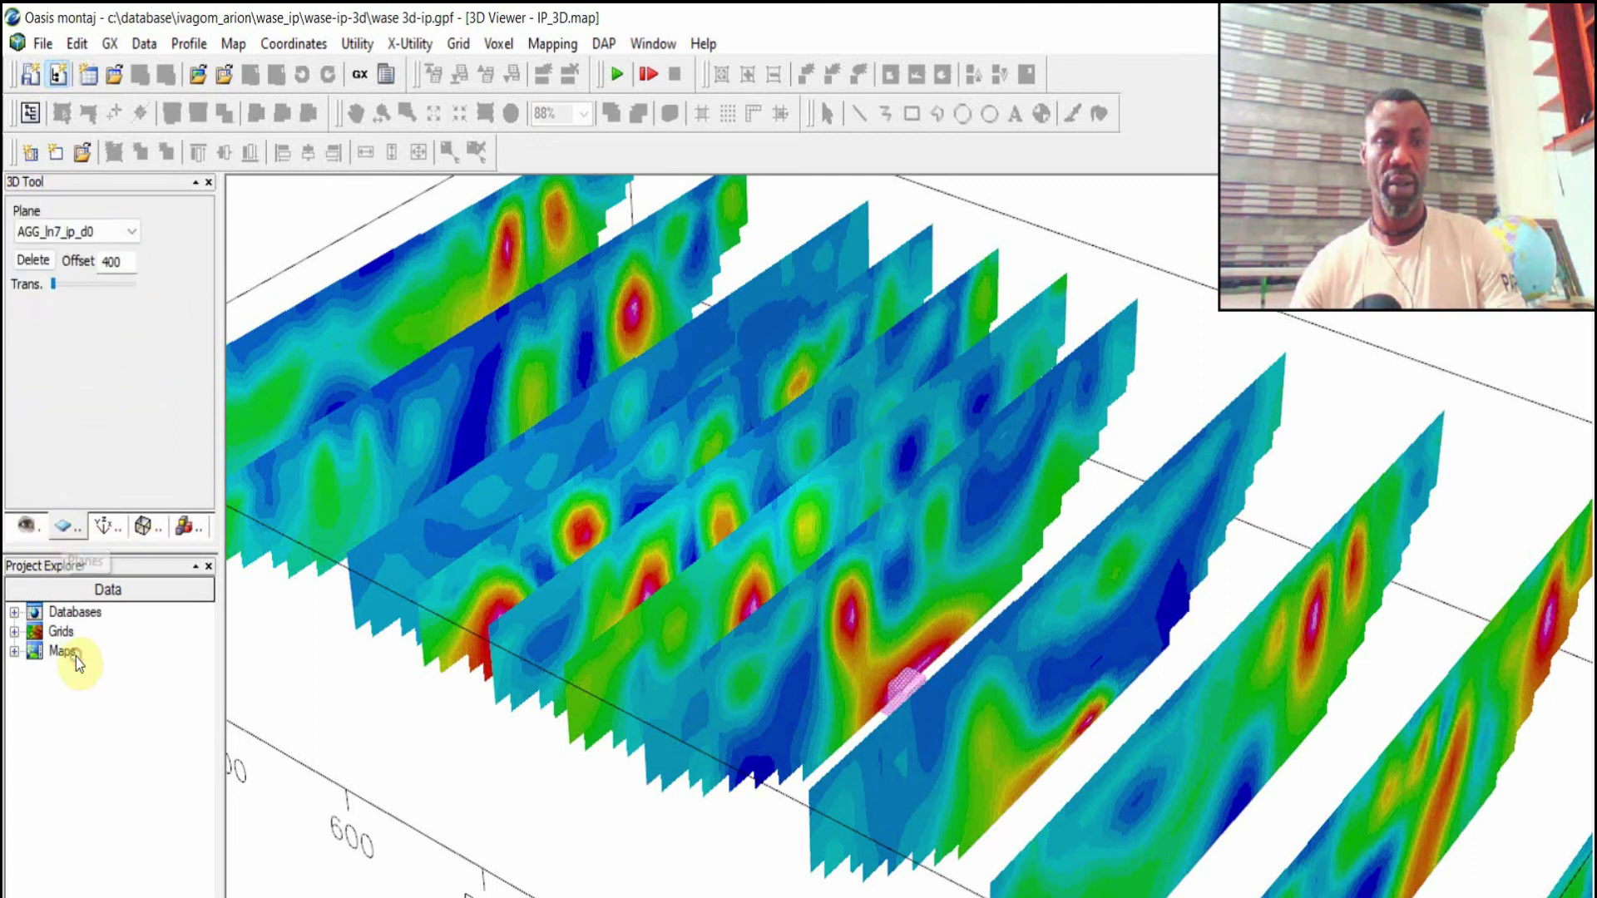
pyautogui.click(131, 233)
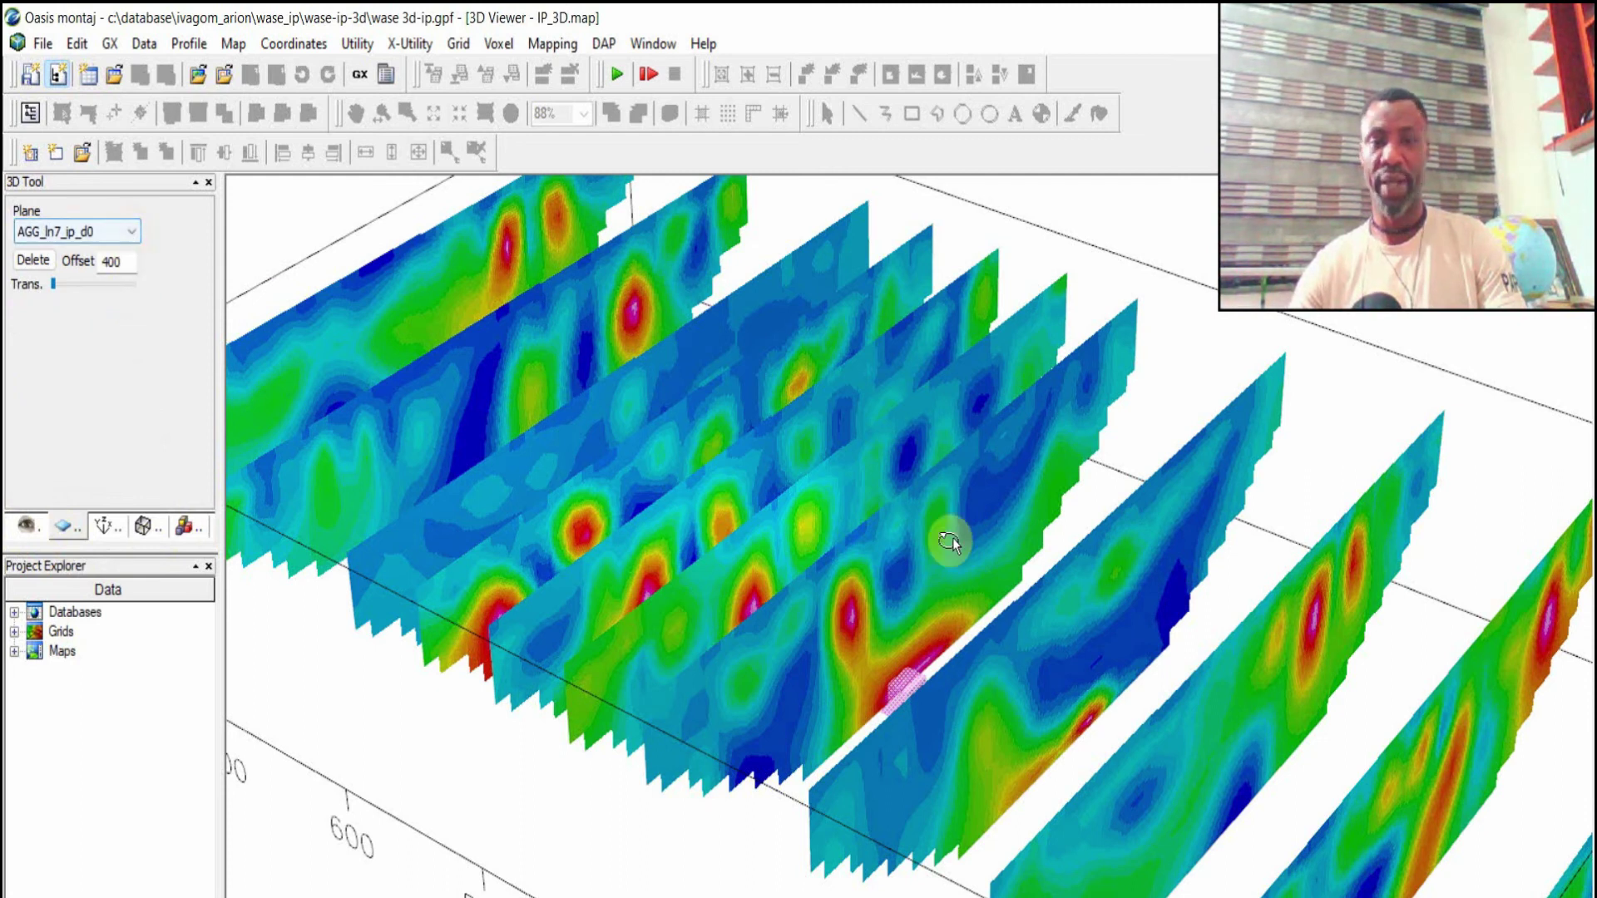
pyautogui.click(133, 236)
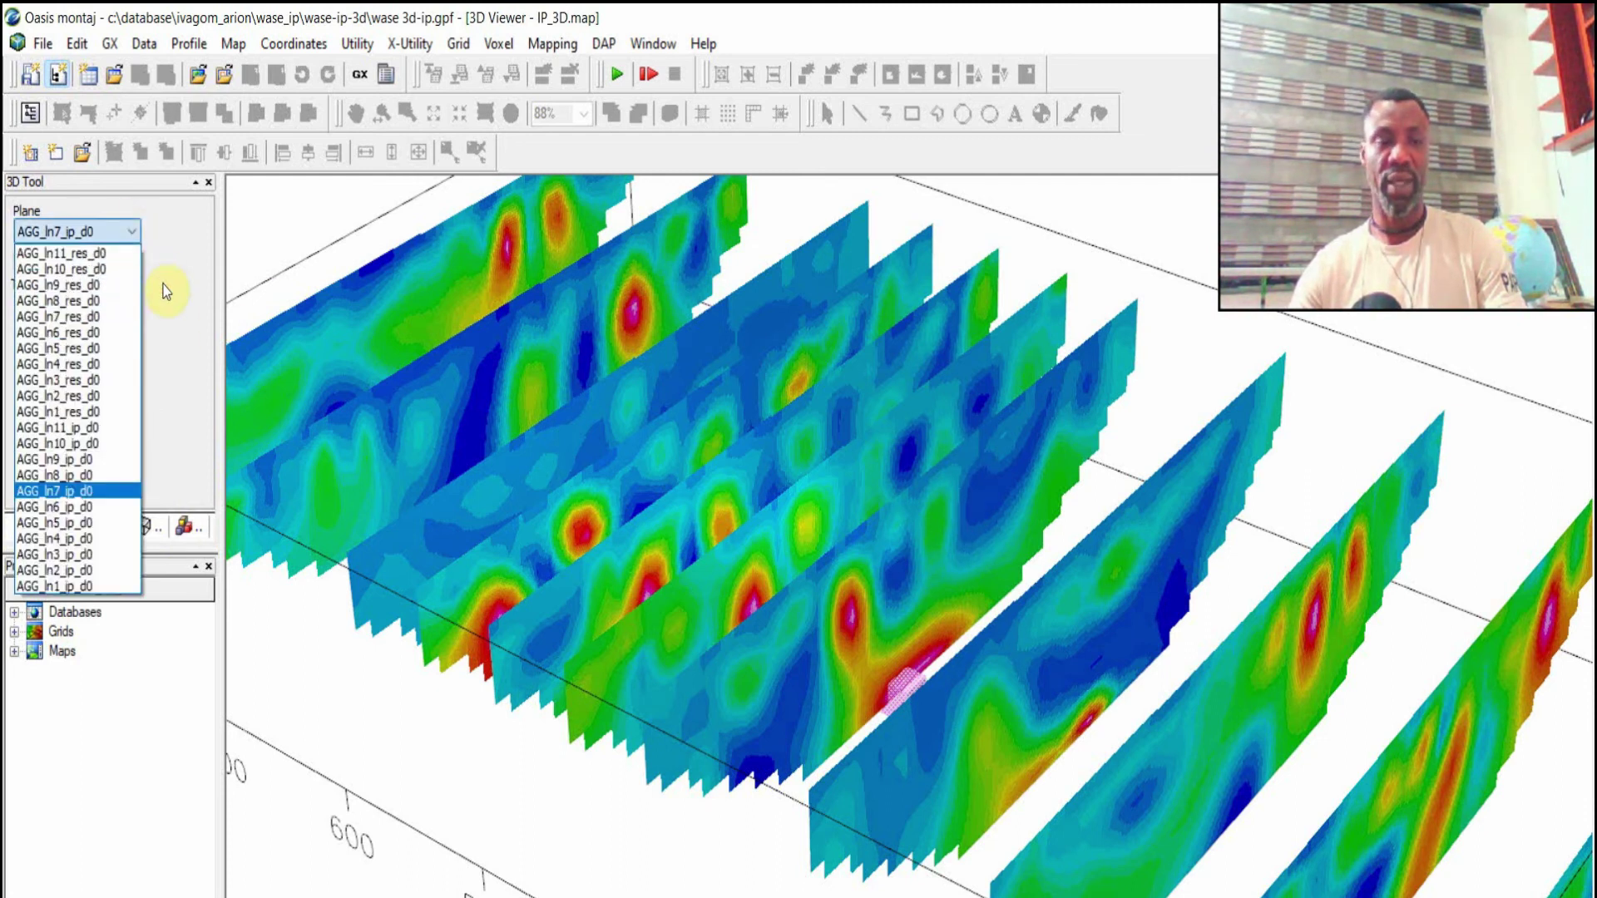
pyautogui.click(101, 492)
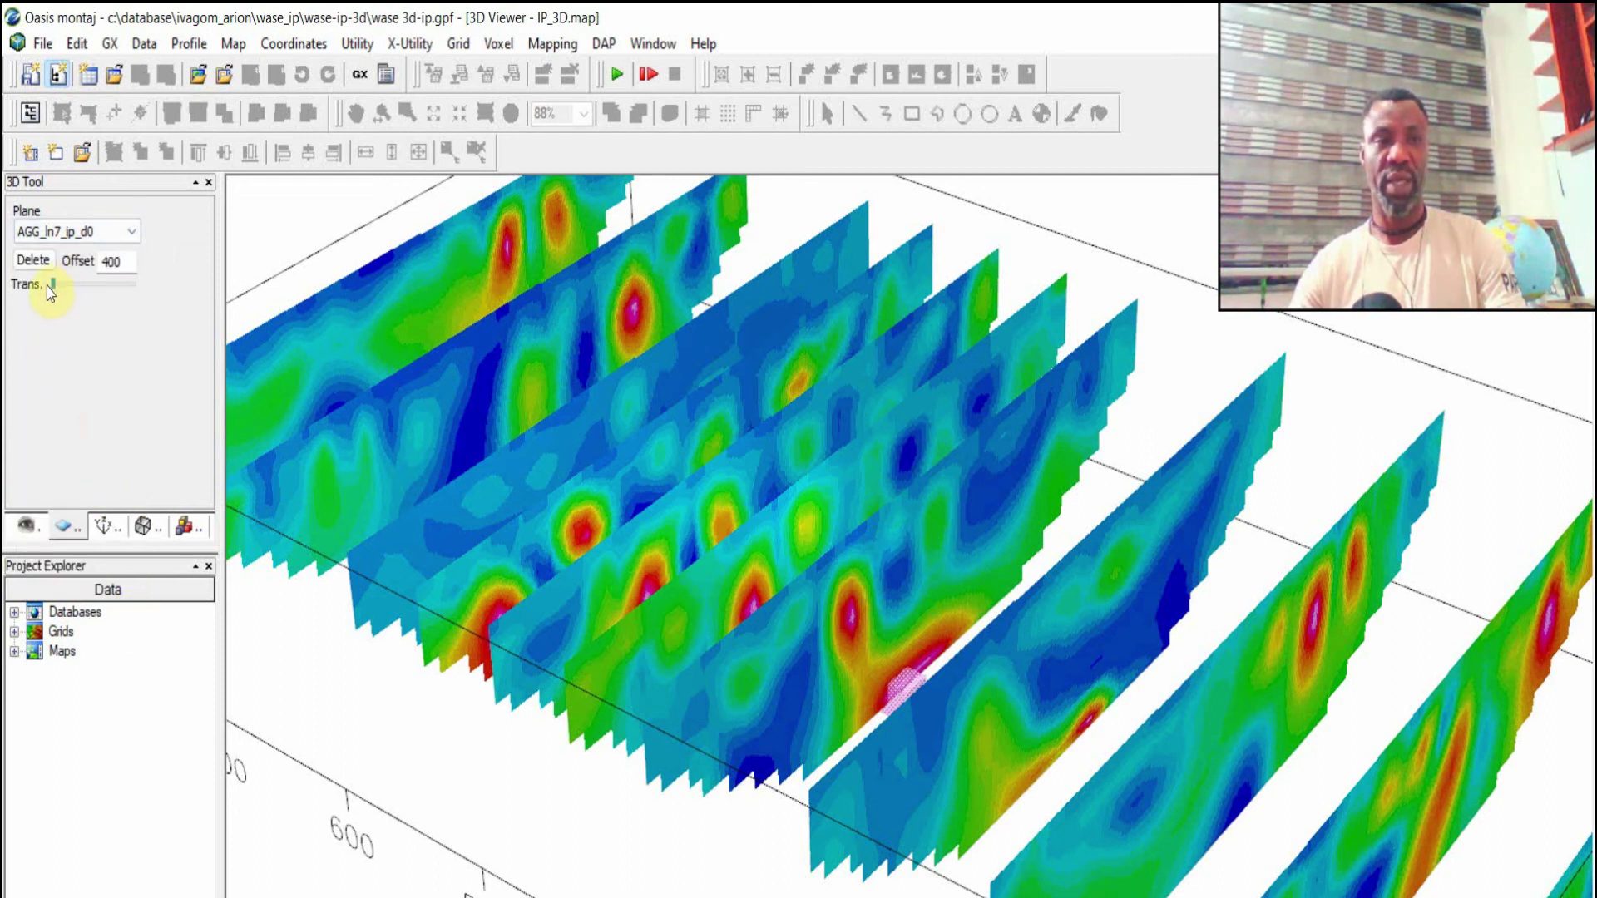
# Vary AGG_ln7_ip_d0's transparency to reveal the resistivity section beneath, then orbit the view.
pyautogui.moveTo(47, 287); pyautogui.dragTo(18, 288)
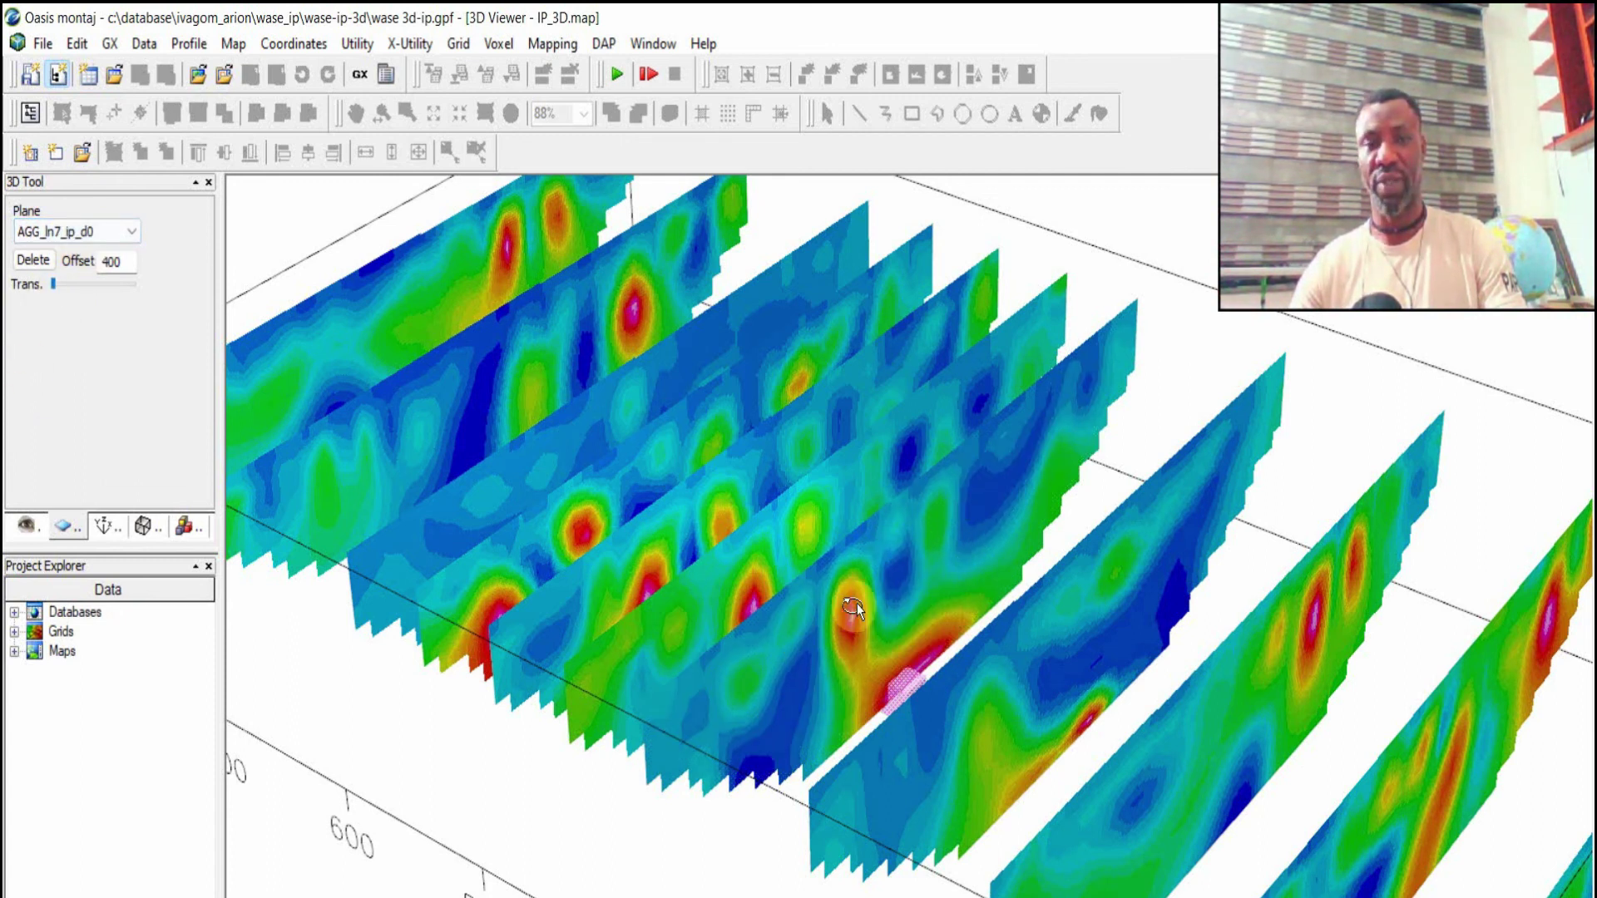
pyautogui.moveTo(52, 283); pyautogui.dragTo(153, 297)
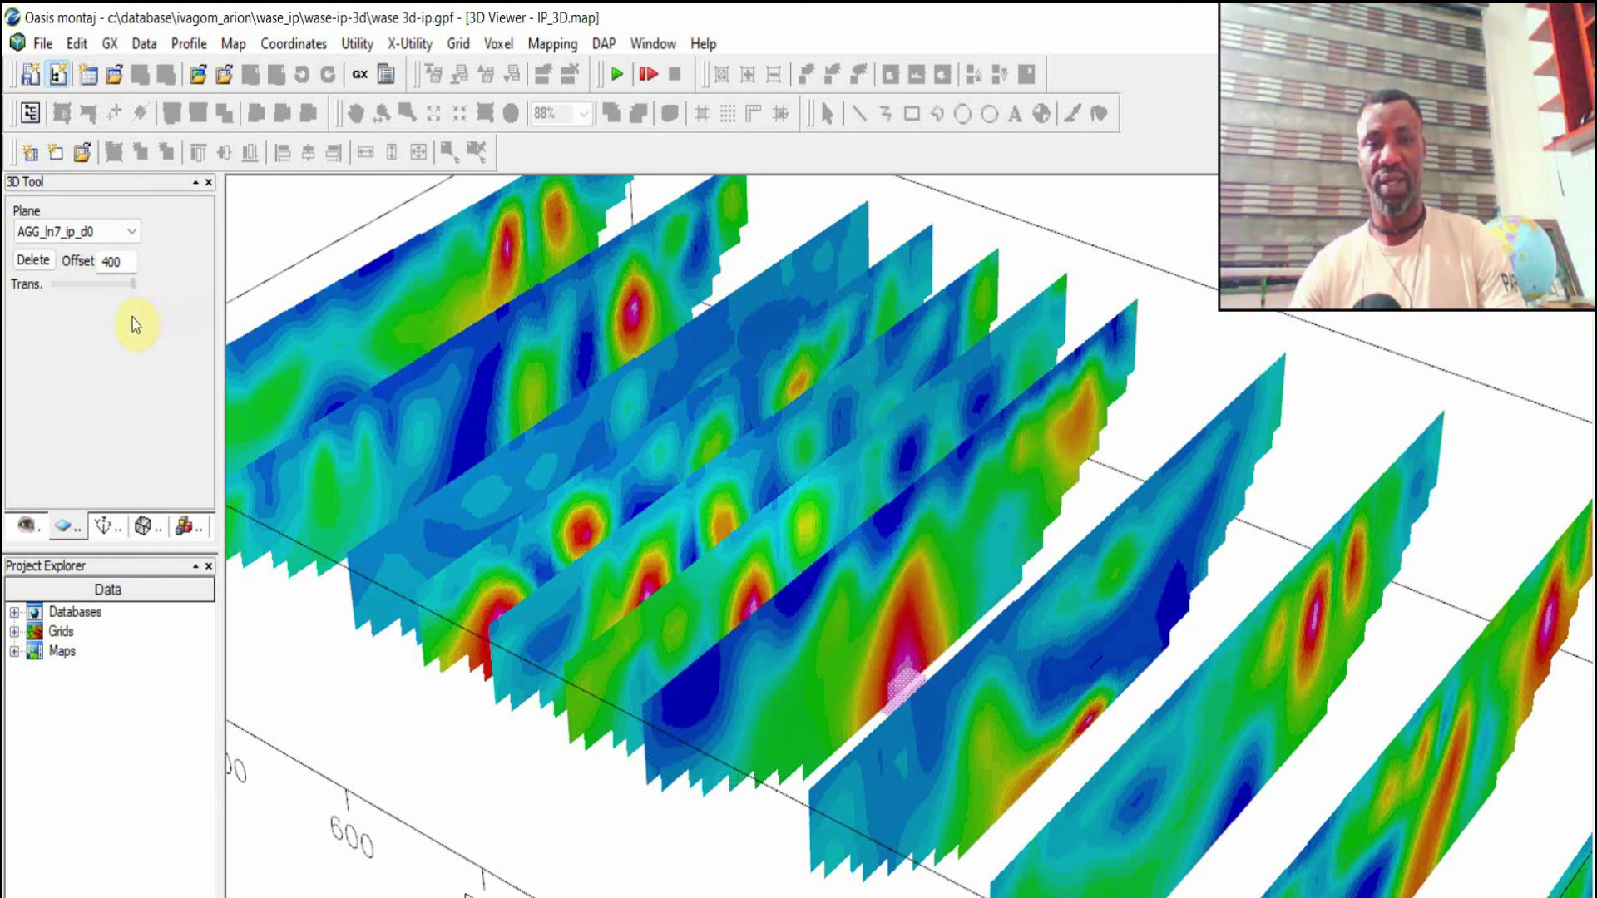
pyautogui.moveTo(133, 318); pyautogui.dragTo(81, 342)
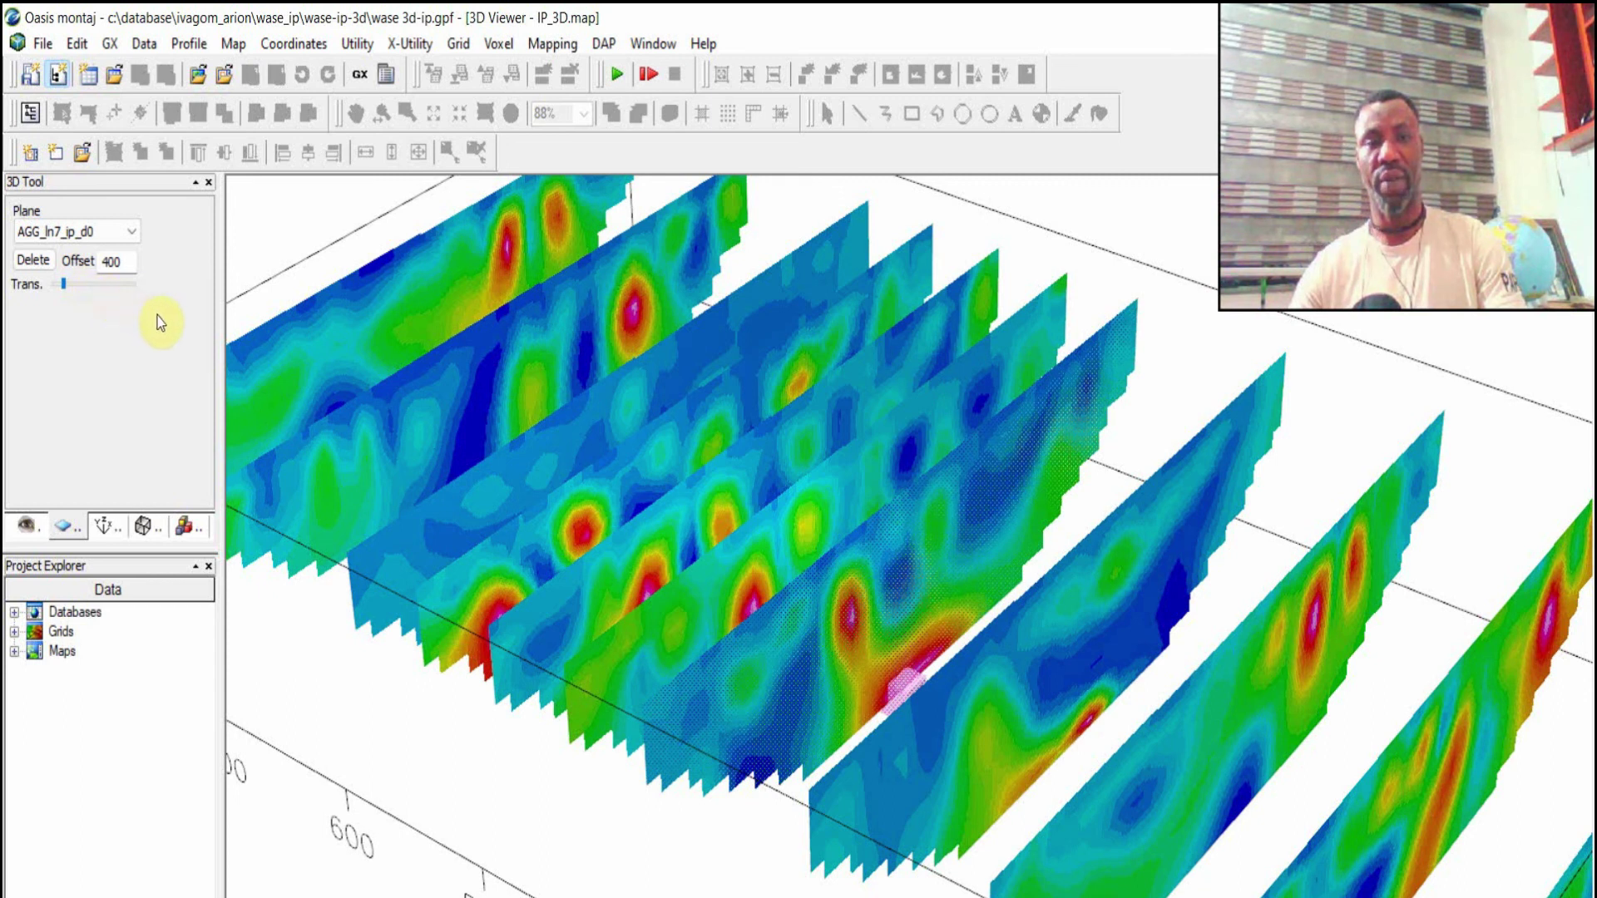
pyautogui.moveTo(63, 289); pyautogui.dragTo(129, 323)
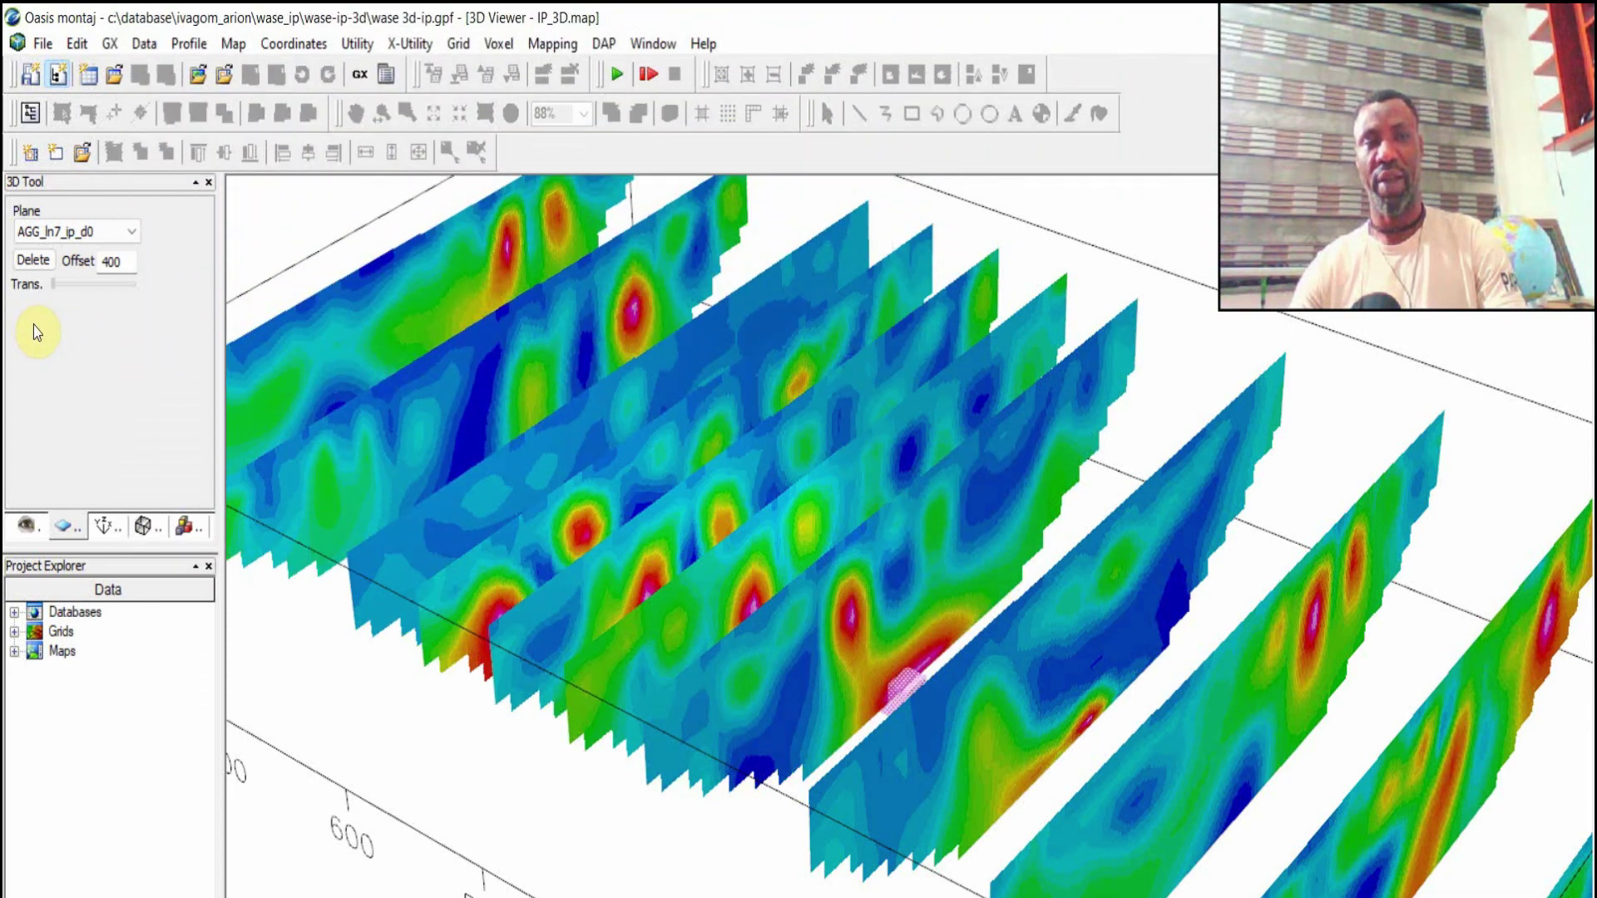
pyautogui.moveTo(649, 591); pyautogui.dragTo(858, 571)
pyautogui.moveTo(1059, 710); pyautogui.dragTo(657, 666)
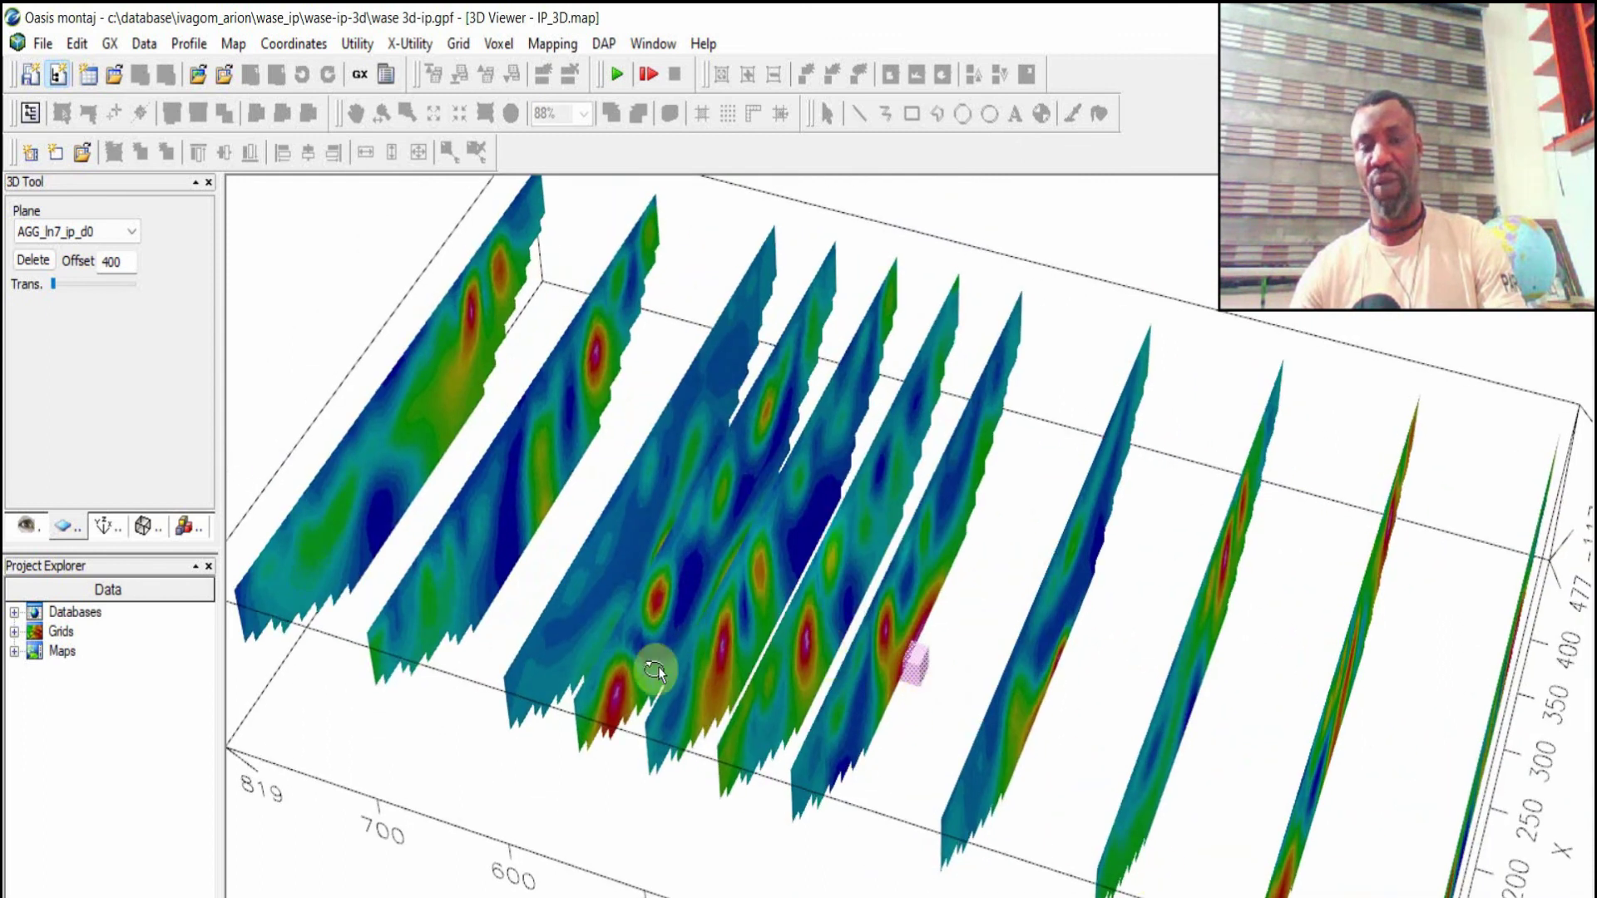